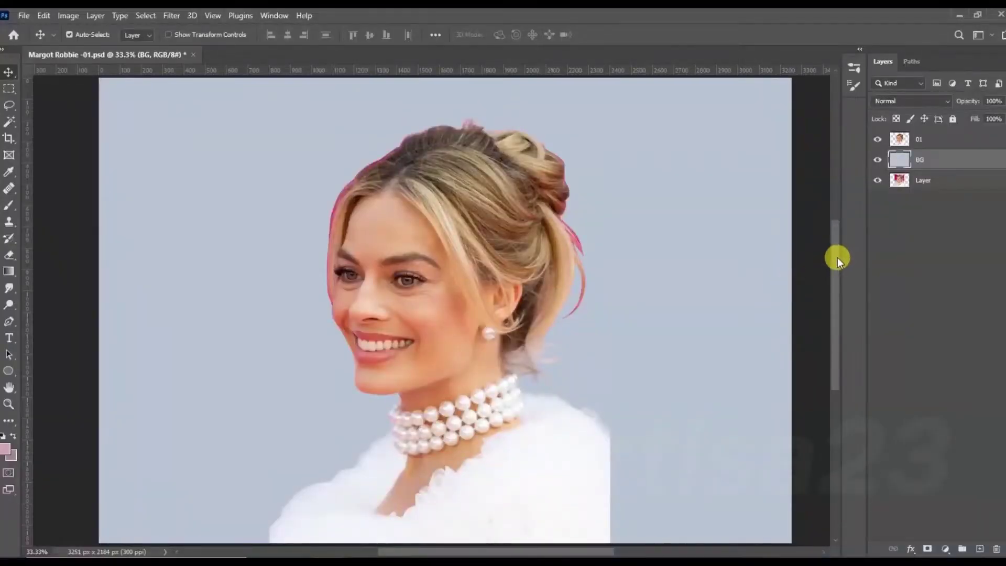
- Hide and reshow the blue BG layer to compare, then make layer 01 active
scroll(835, 259, down, 1)
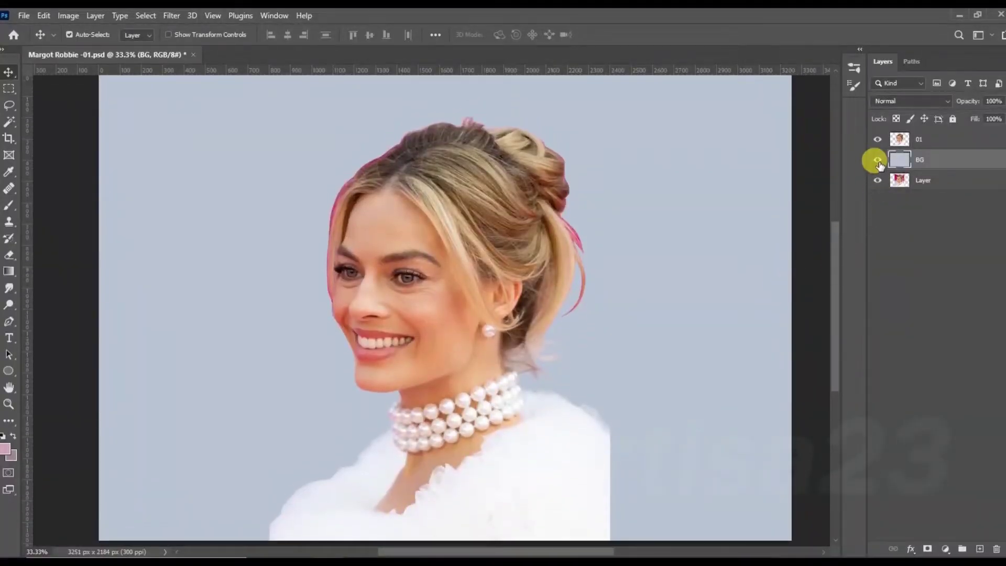
click(878, 160)
click(878, 160)
click(926, 140)
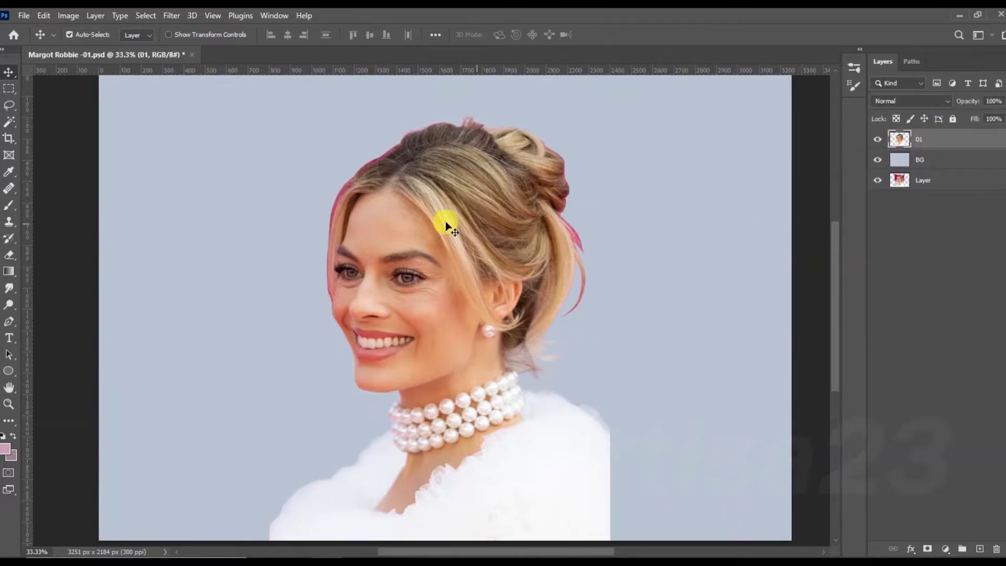
click(171, 15)
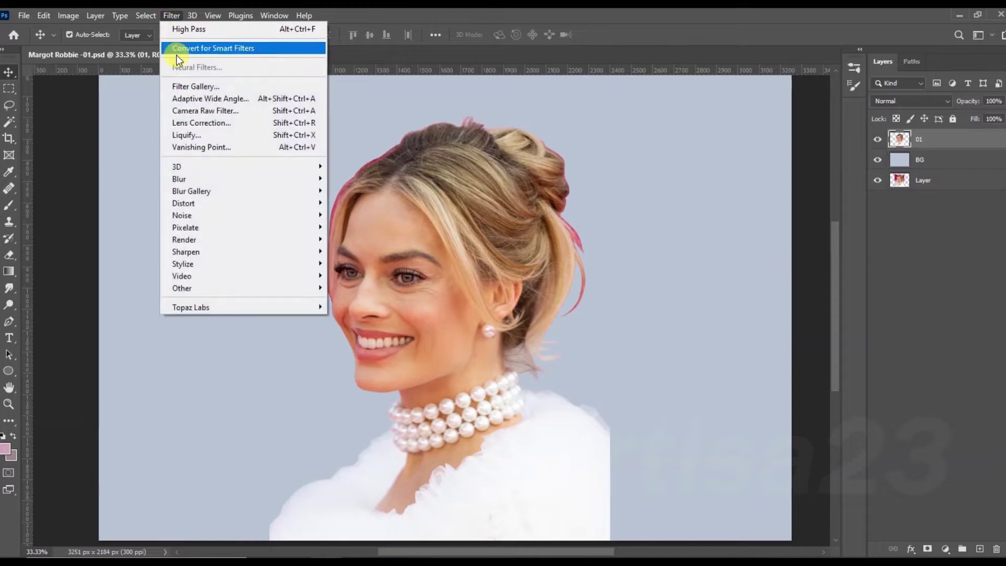
- Apply Unsharp Mask to layer 01 at 80% amount, 7.8 px radius, 0 threshold
mouse_move(240, 252)
click(383, 311)
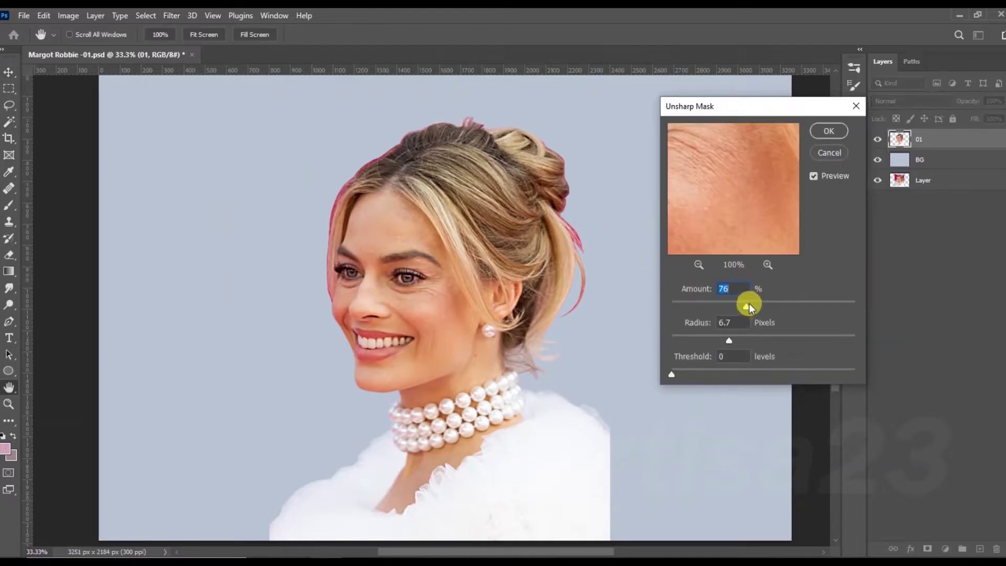
drag(737, 334, 733, 337)
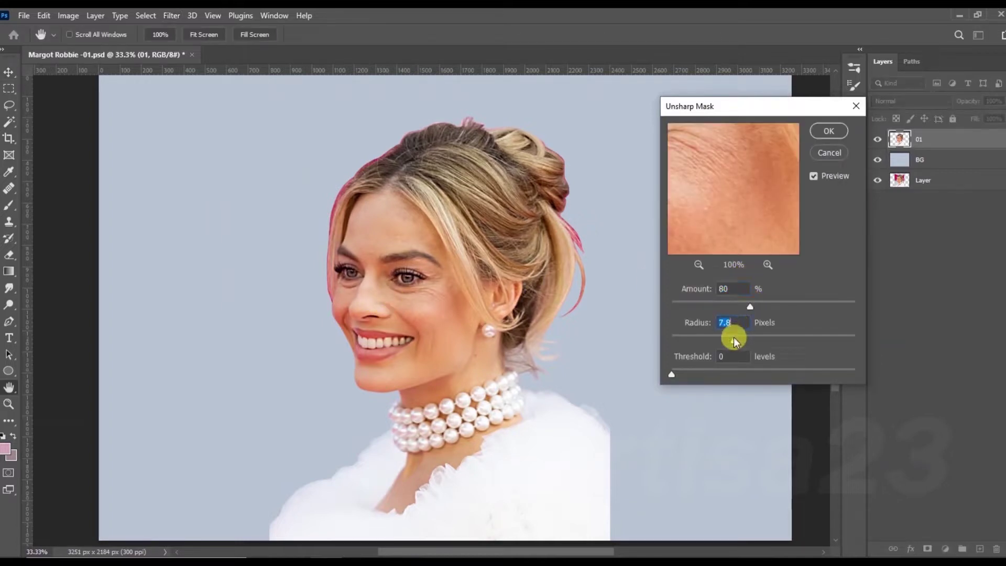
click(821, 132)
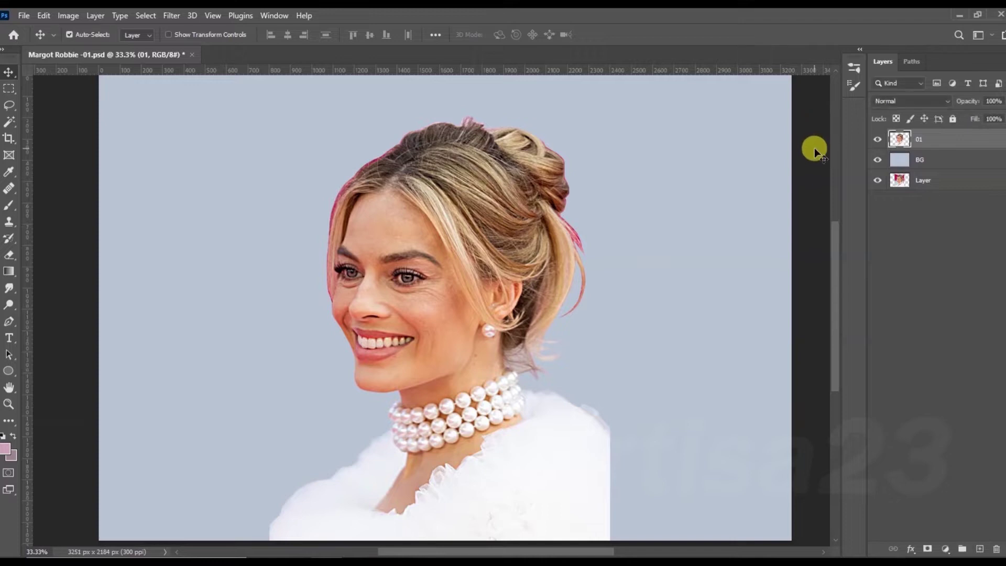
- Duplicate layer 01 and apply a 2.8-pixel High Pass filter to layer 01
drag(926, 142, 923, 153)
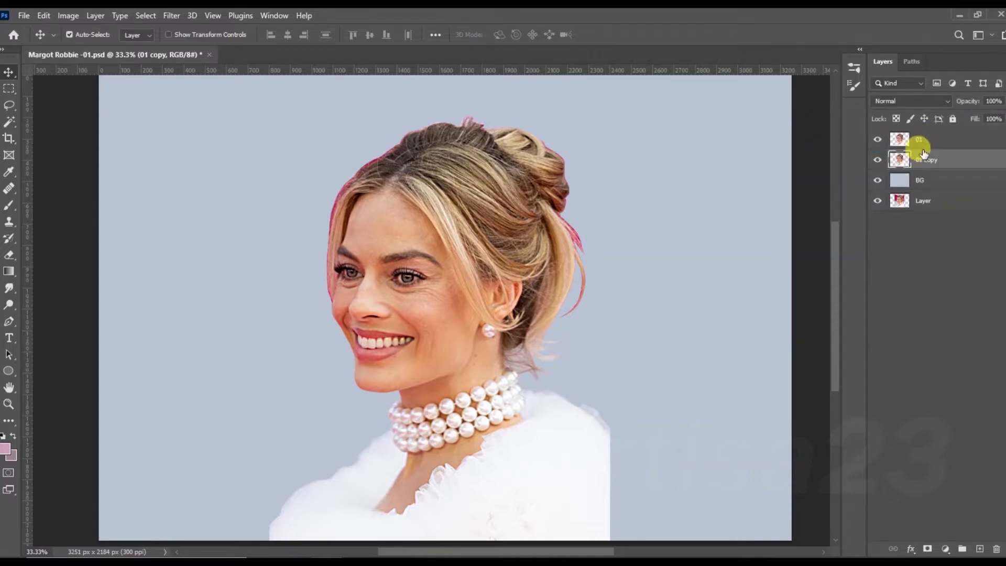
click(927, 143)
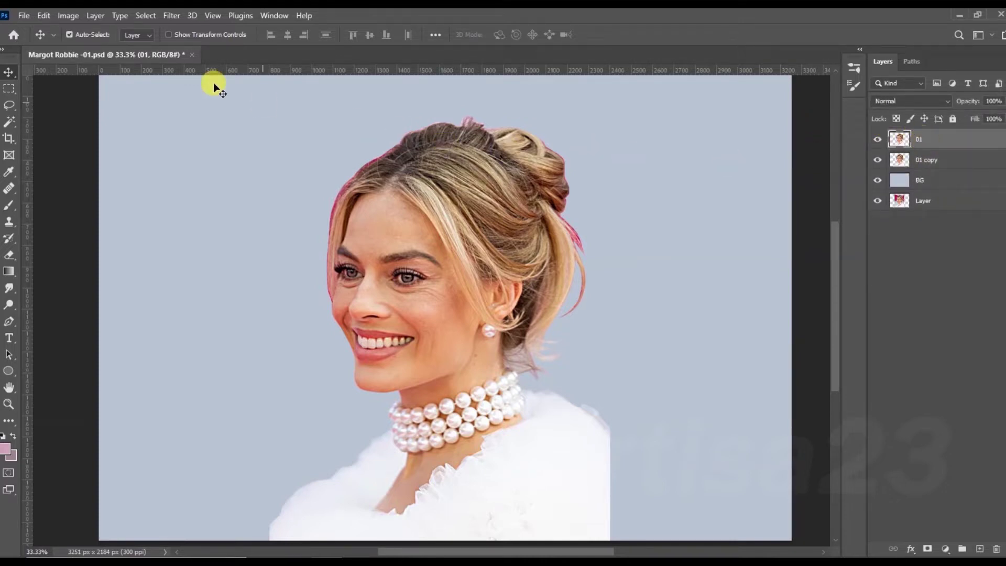
click(172, 19)
mouse_move(235, 287)
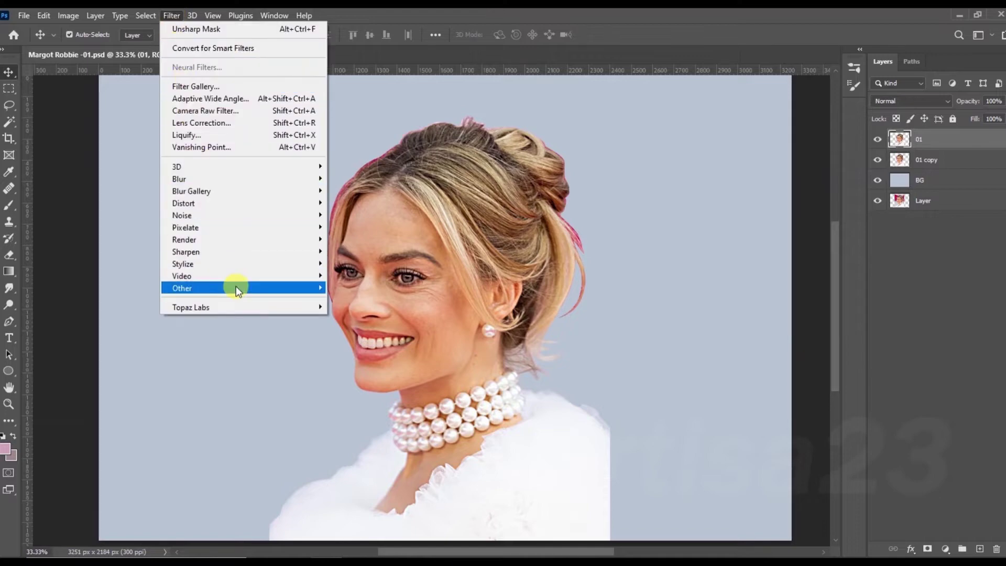
click(373, 299)
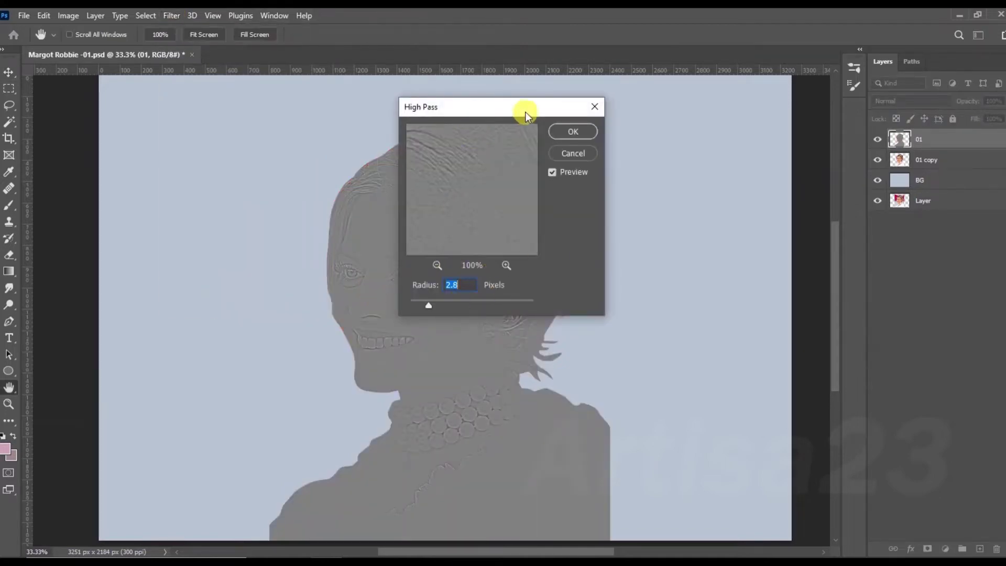
drag(477, 113, 591, 111)
click(676, 134)
- Set the High Pass layer 01 to Overlay and merge it with 01 copy
click(922, 131)
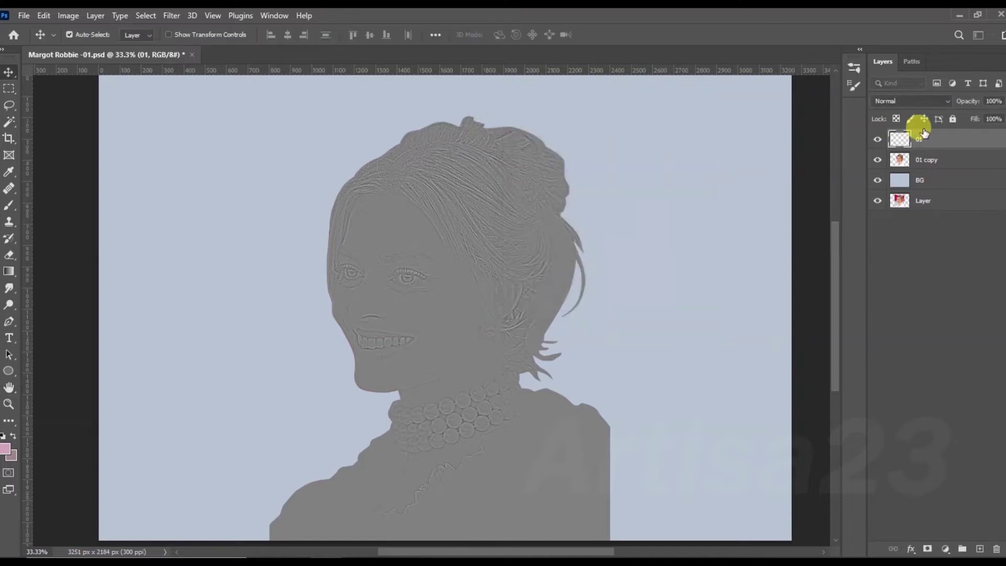
click(919, 101)
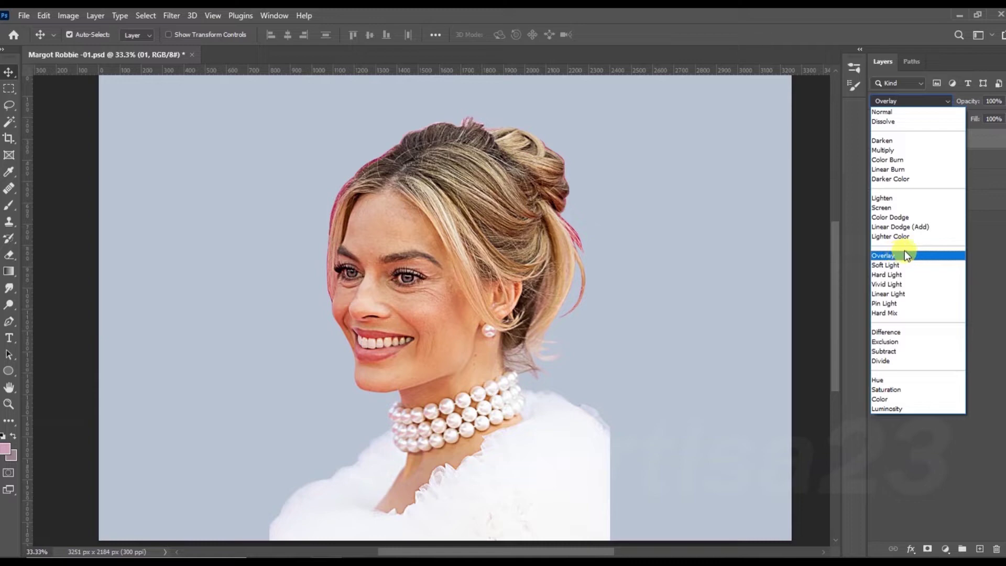
click(901, 254)
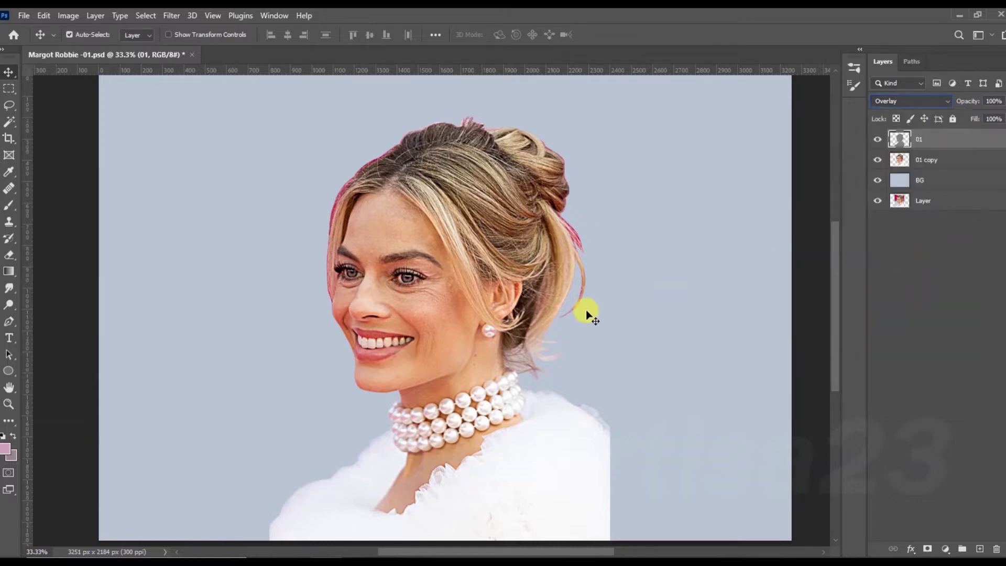
key(ctrl+plus)
key(ctrl+plus)
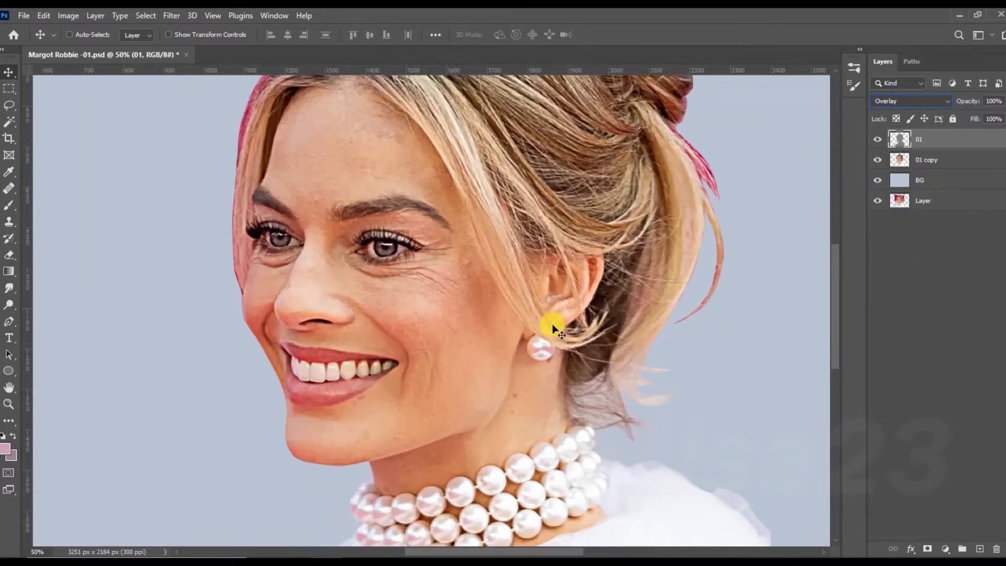
key(ctrl+minus)
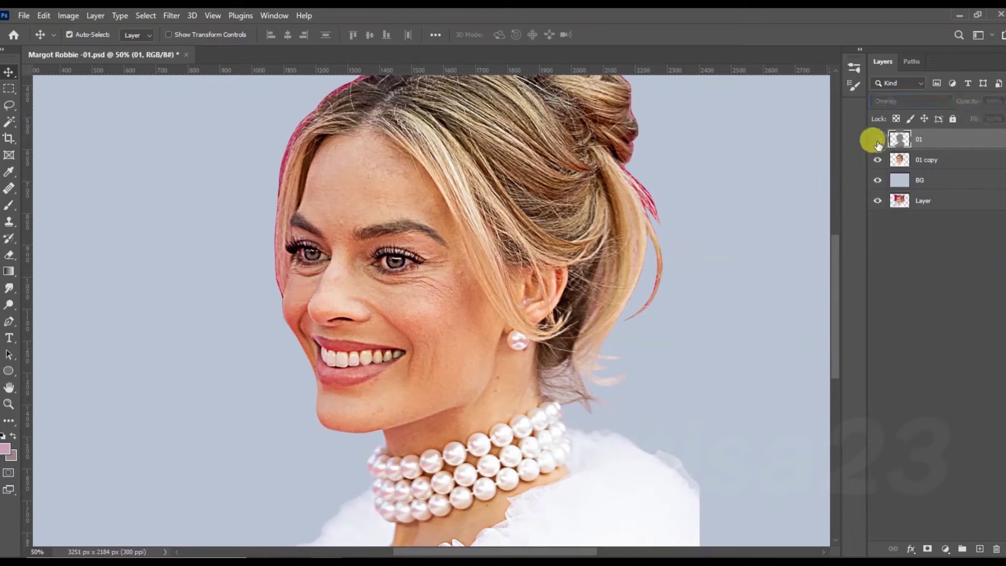
shift+click(934, 163)
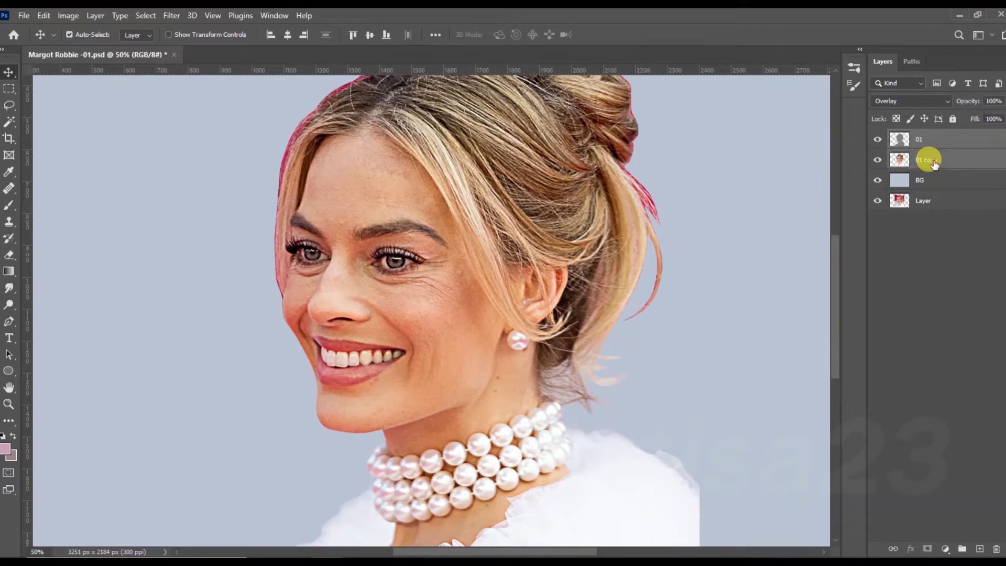
right_click(928, 160)
click(829, 395)
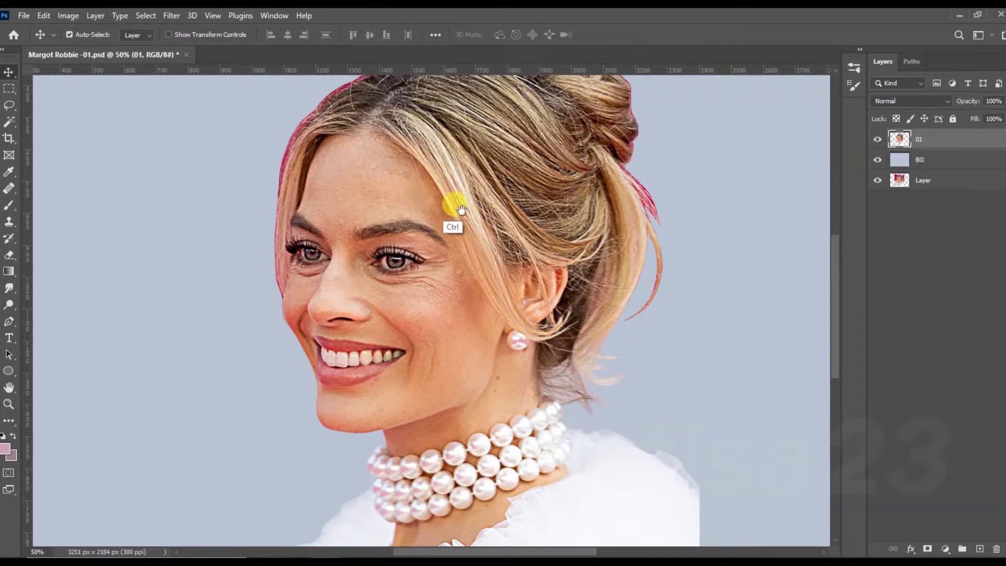
- Load the Smudge tool with the Smudge Brush 3_Artisa23 preset at 65 px, 64% strength
key(ctrl+minus)
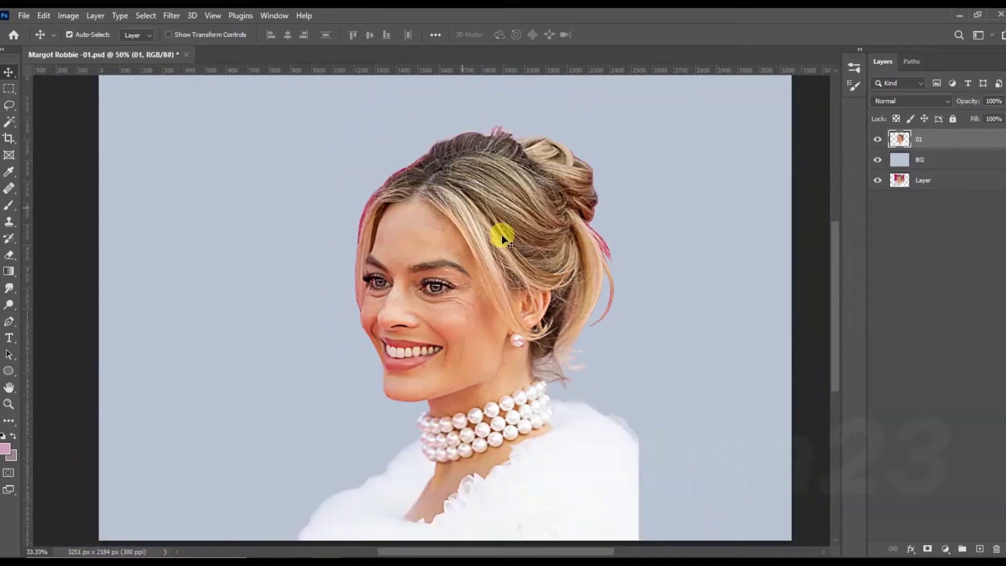
key(ctrl+plus)
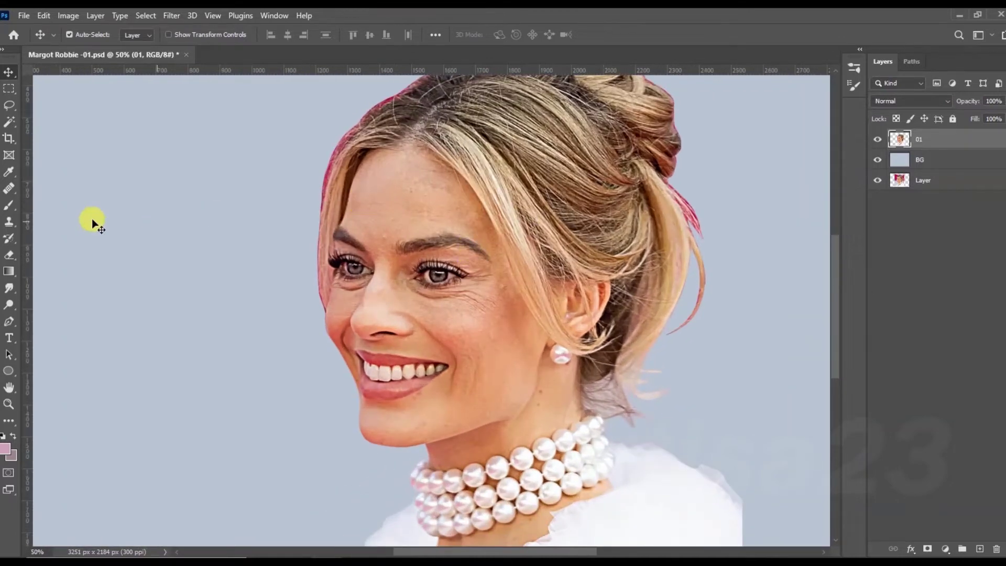
click(9, 287)
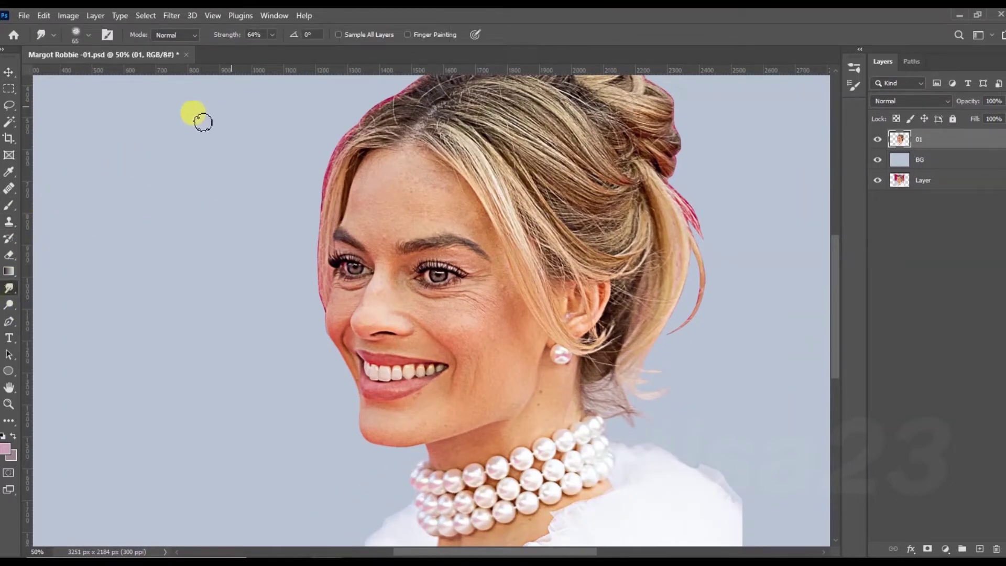
click(108, 35)
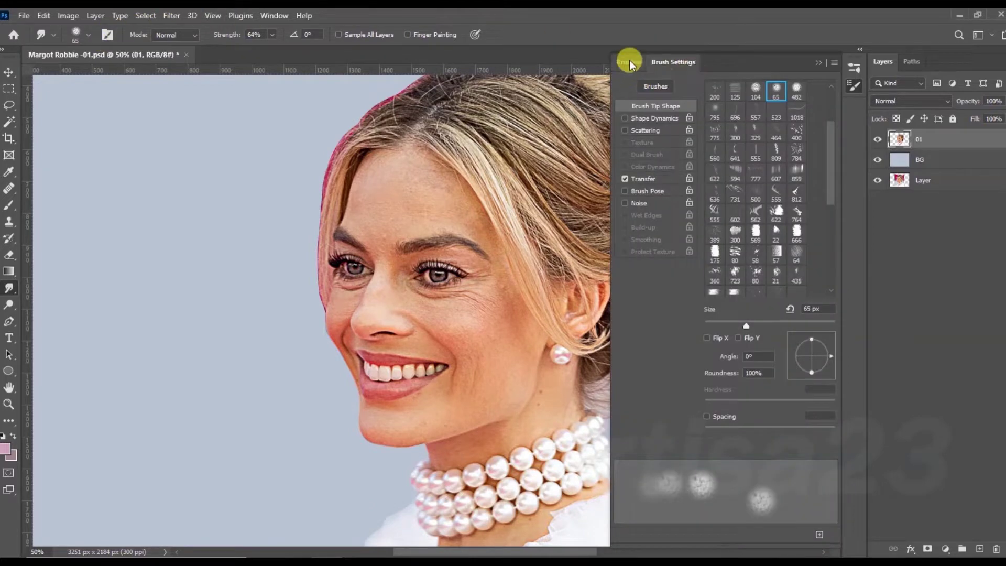
click(629, 62)
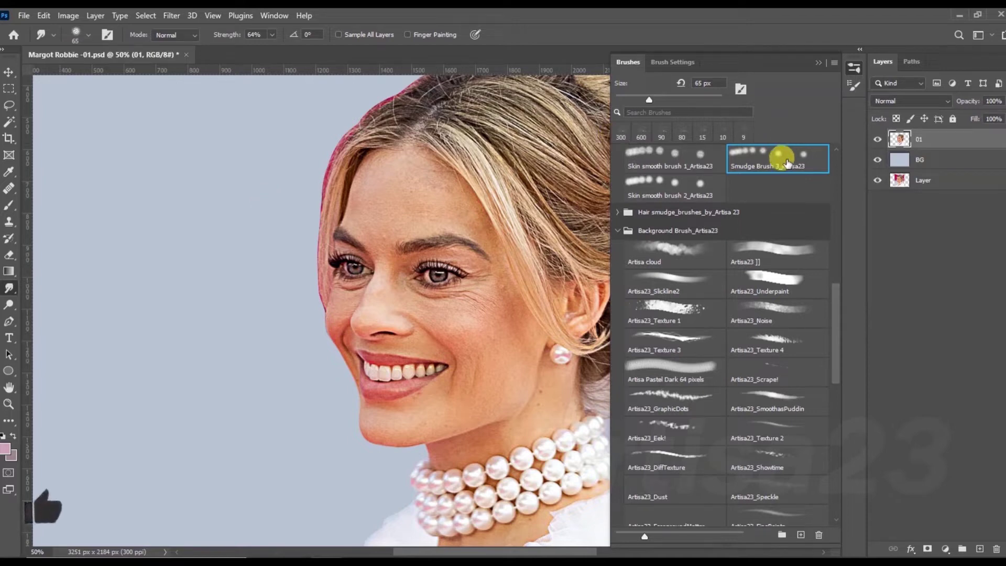
click(818, 62)
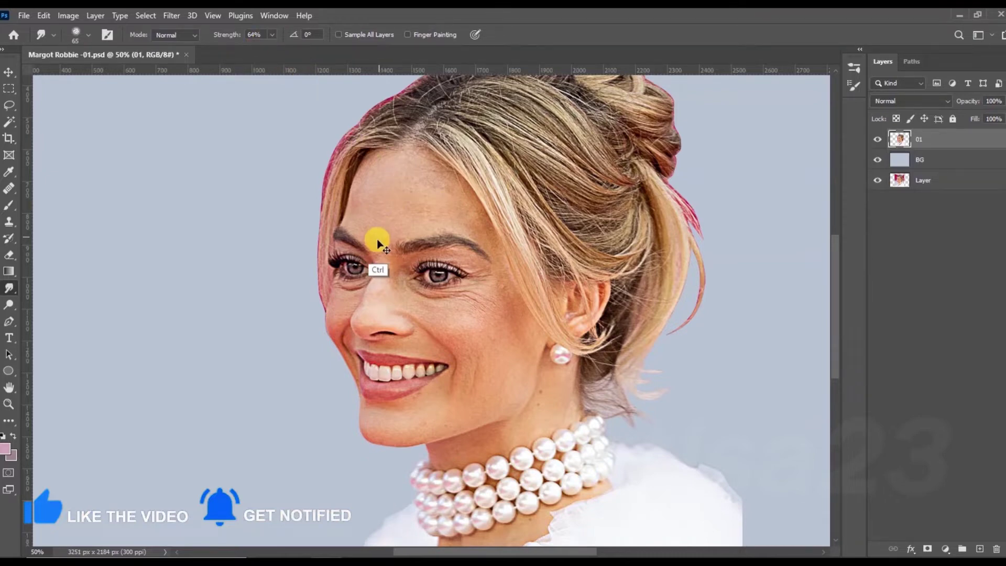
- Smudge the forehead, upper right eyelid and under-eye skin smooth with a 50–90 px brush
key(ctrl+plus)
key(ctrl+plus)
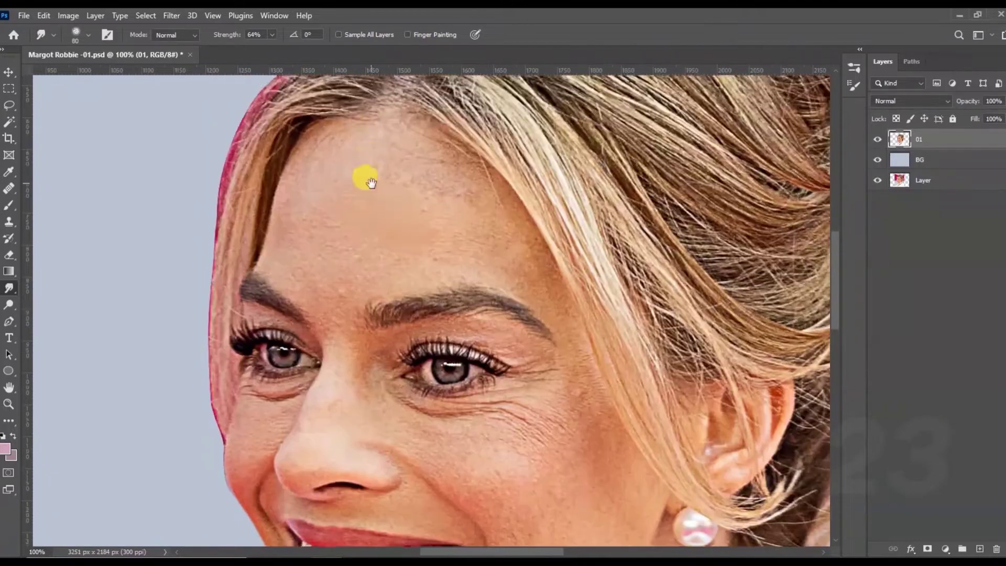
key(bracketright)
mouse_move(446, 227)
mouse_down()
mouse_move(419, 188)
mouse_move(451, 245)
mouse_move(328, 278)
mouse_move(318, 143)
mouse_move(530, 248)
mouse_up()
key(bracketright)
scroll(529, 249, down, 3)
key(bracketleft)
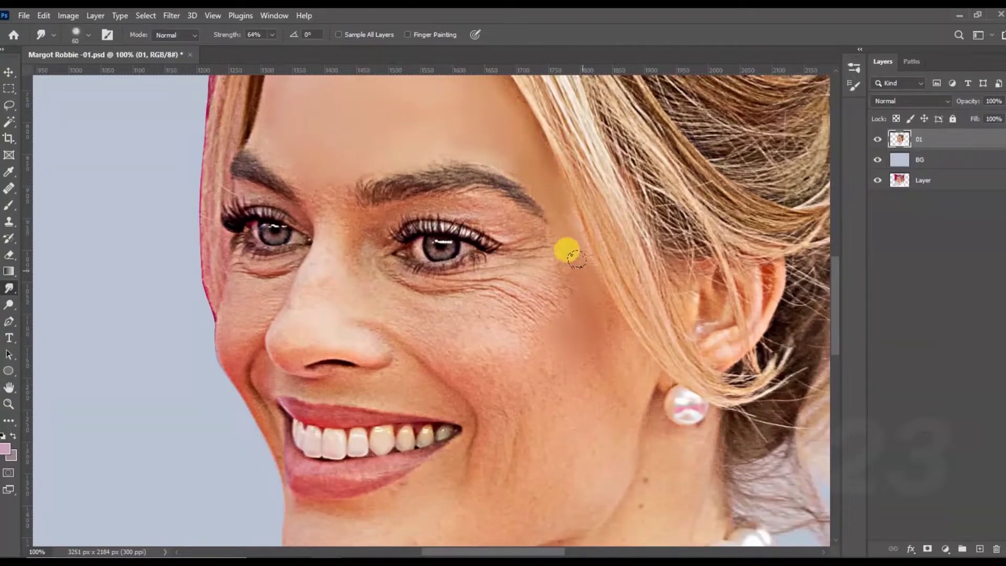
key(ctrl+plus)
mouse_move(411, 215)
mouse_down()
mouse_move(550, 200)
mouse_move(688, 225)
mouse_move(519, 194)
mouse_up()
mouse_move(348, 240)
mouse_down()
mouse_move(427, 288)
mouse_move(539, 274)
mouse_up()
- Smear the right eye's lashes, under-eye wrinkles and cheek smile lines into painted strokes
key(bracketleft)
key(bracketleft)
key(bracketleft)
key(bracketright)
key(bracketright)
mouse_move(611, 269)
mouse_down()
mouse_move(534, 225)
mouse_move(438, 209)
mouse_move(398, 216)
mouse_up()
key(bracketright)
key(bracketright)
key(bracketright)
drag(377, 303, 583, 269)
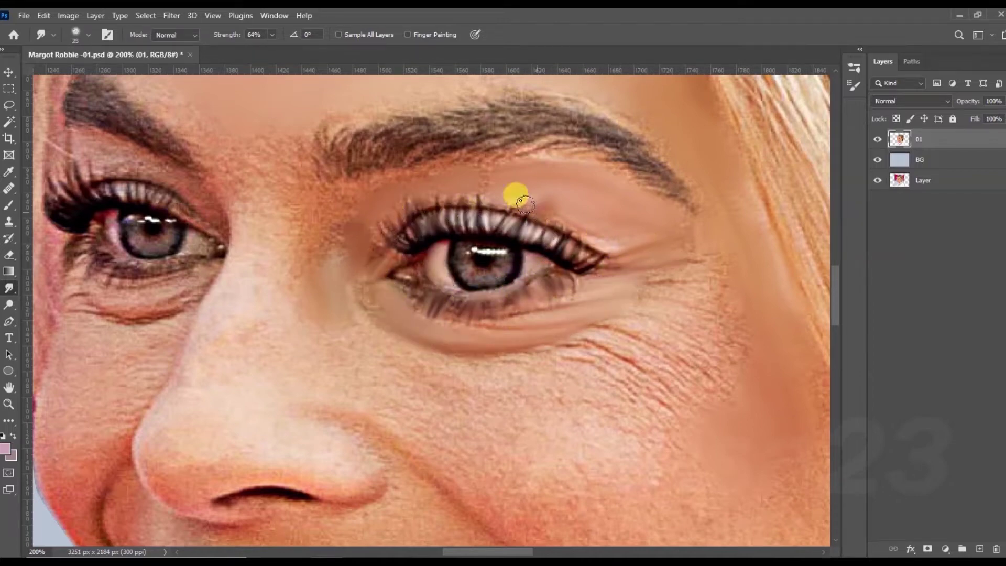
key(ctrl+minus)
key(bracketright)
key(bracketright)
key(bracketright)
key(bracketright)
key(bracketright)
mouse_move(398, 298)
mouse_down()
mouse_move(461, 364)
mouse_move(557, 355)
mouse_move(541, 444)
mouse_move(468, 399)
mouse_up()
scroll(510, 386, down, 2)
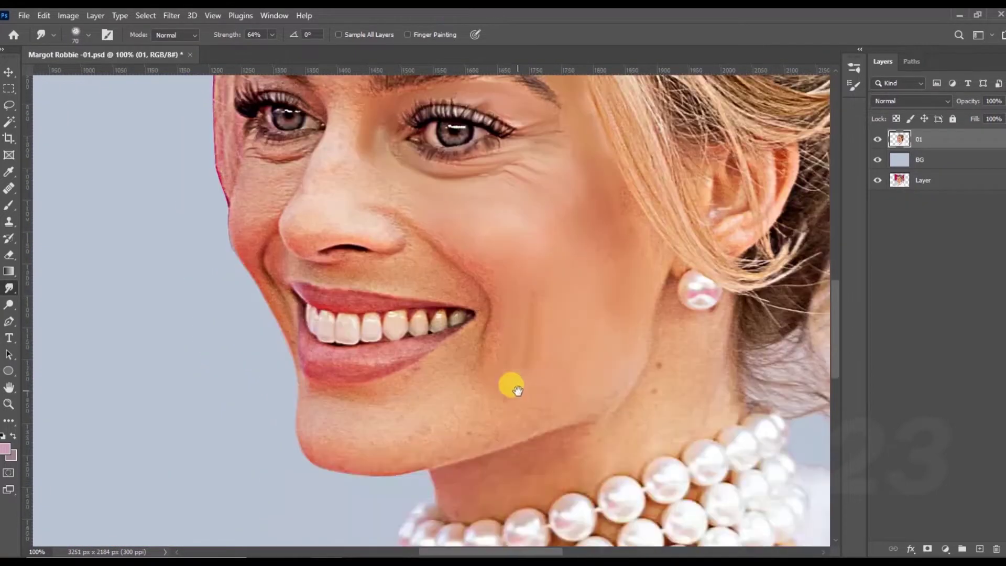
key(bracketleft)
key(bracketleft)
key(bracketleft)
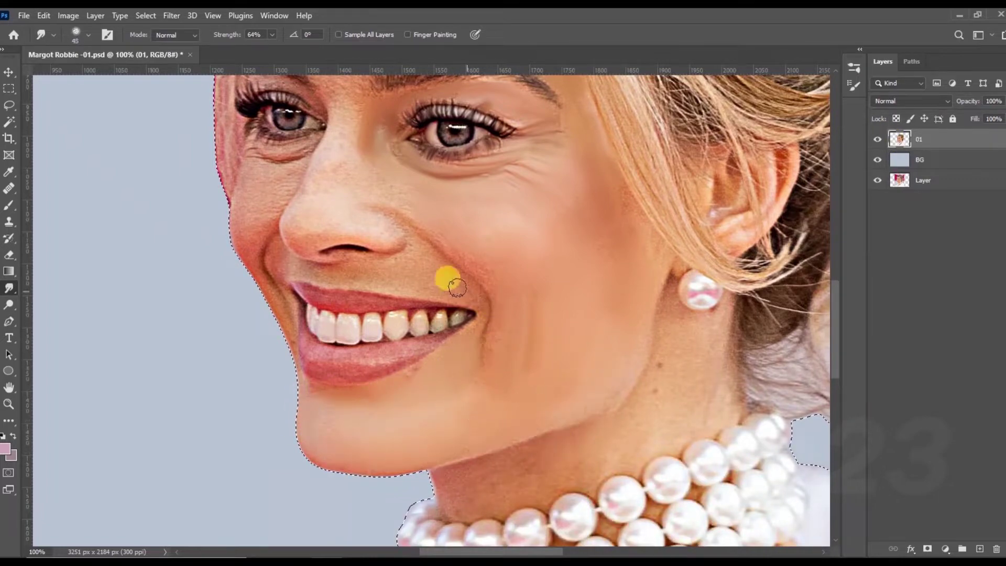
- Smudge the nose bridge, left under-eye bag, smile crease and nostril crease smooth
scroll(478, 286, up, 2)
drag(403, 228, 343, 256)
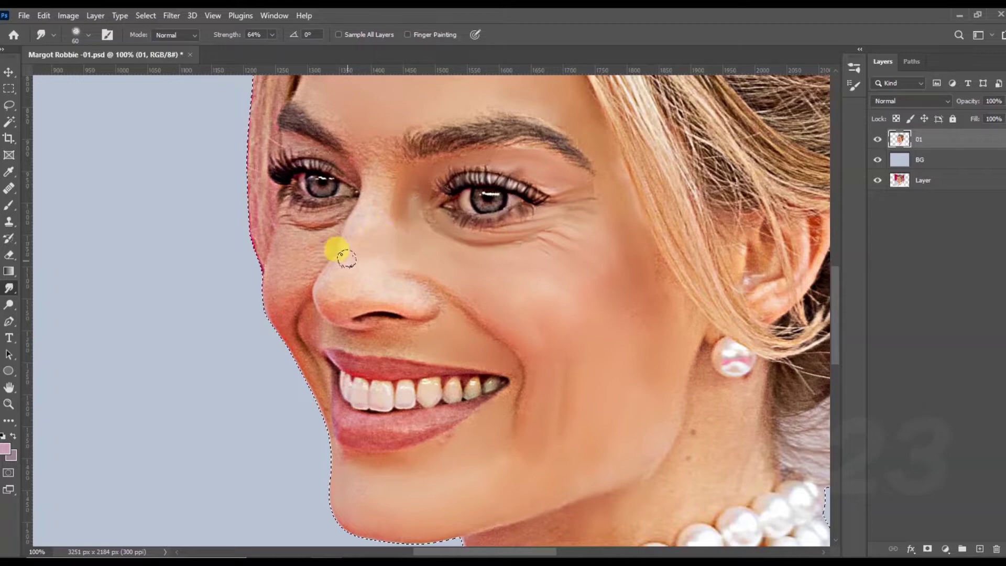
drag(361, 128, 370, 173)
scroll(374, 241, up, 1)
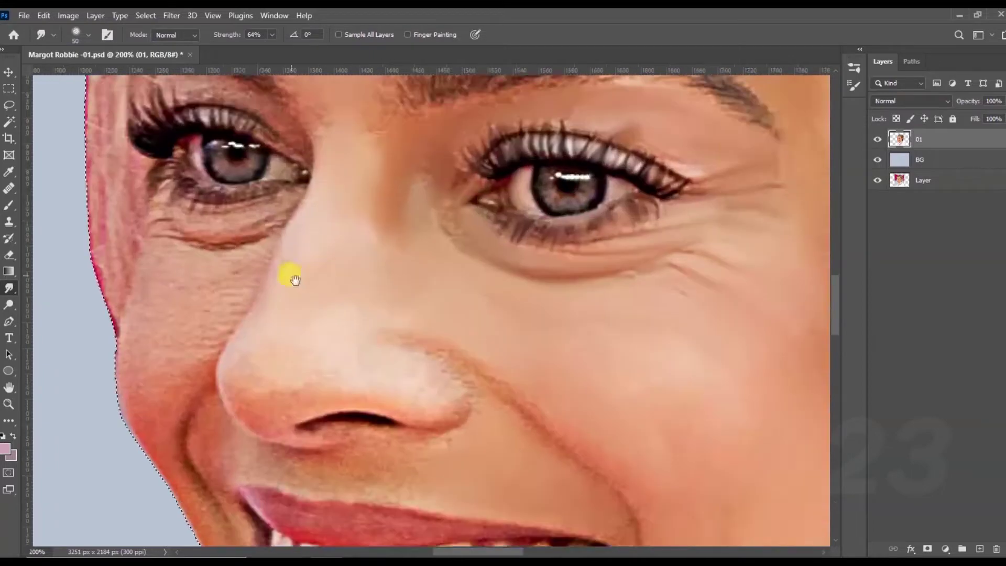
scroll(319, 224, left, 3)
key(bracketleft)
key(bracketleft)
mouse_move(373, 191)
mouse_down()
mouse_move(310, 185)
mouse_move(357, 228)
mouse_up()
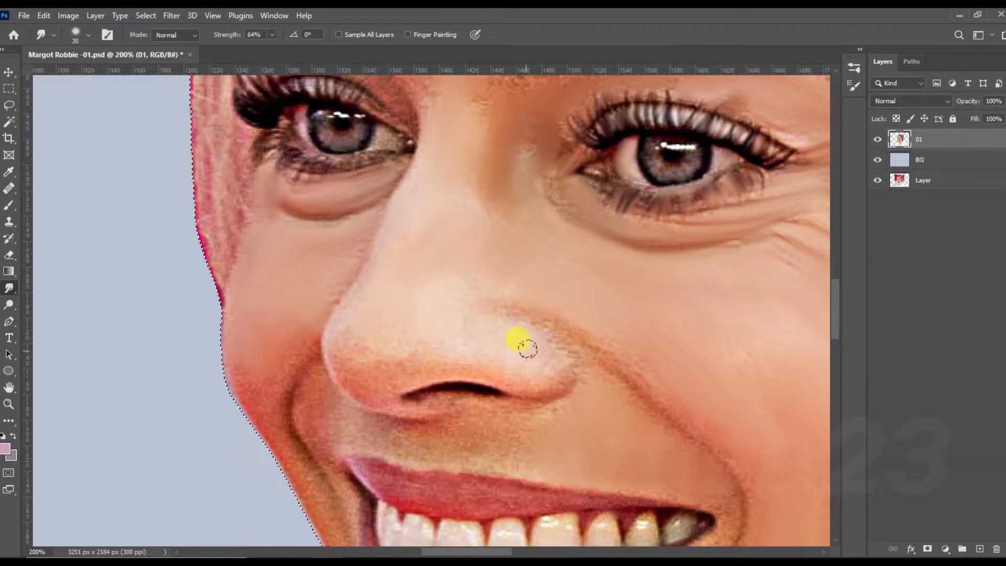
mouse_move(281, 332)
mouse_down()
mouse_move(258, 418)
mouse_move(474, 411)
mouse_move(522, 382)
mouse_move(500, 309)
mouse_up()
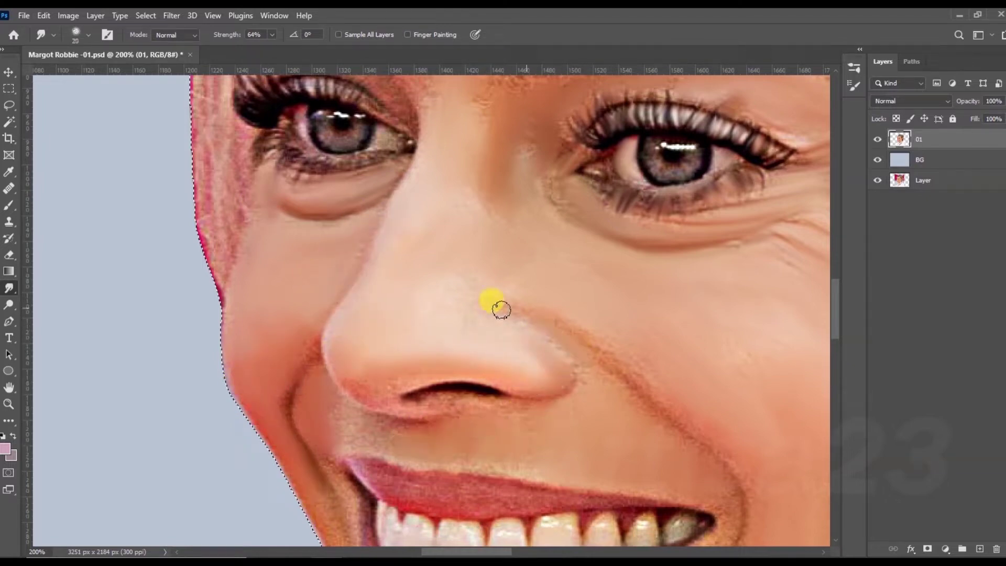
mouse_move(547, 357)
mouse_down()
mouse_move(665, 398)
mouse_move(497, 427)
mouse_move(369, 394)
mouse_move(332, 412)
mouse_up()
- Smudge the left eye's lash line, the upper lip and the lower lip and chin edge
scroll(398, 341, up, 3)
scroll(387, 197, up, 1)
key(bracketleft)
mouse_move(357, 300)
mouse_down()
mouse_move(258, 328)
mouse_move(307, 359)
mouse_move(416, 342)
mouse_move(377, 349)
mouse_move(314, 326)
mouse_move(669, 359)
mouse_move(573, 400)
mouse_up()
key(bracketright)
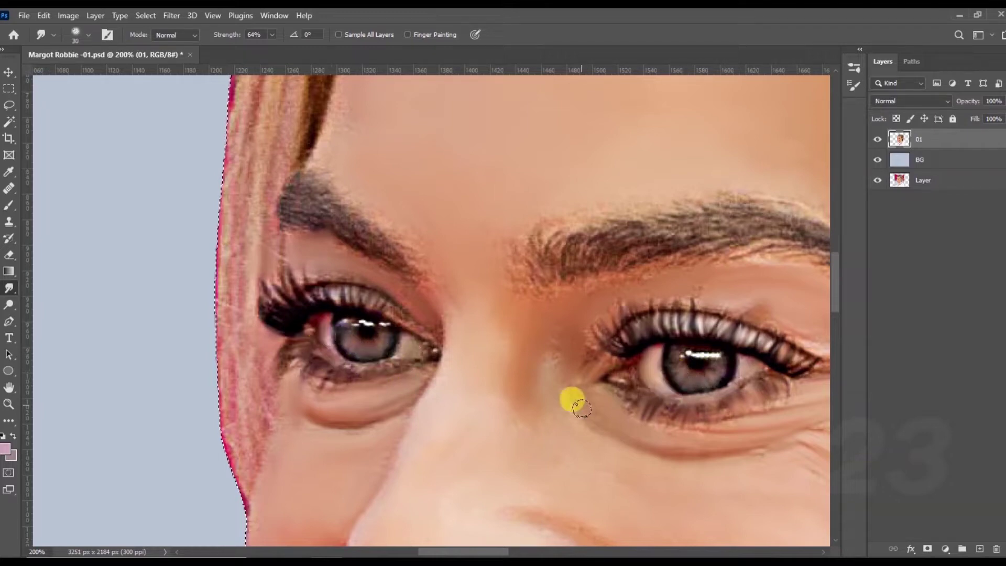
key(bracketright)
scroll(519, 406, down, 2)
scroll(584, 449, up, 1)
scroll(553, 319, up, 1)
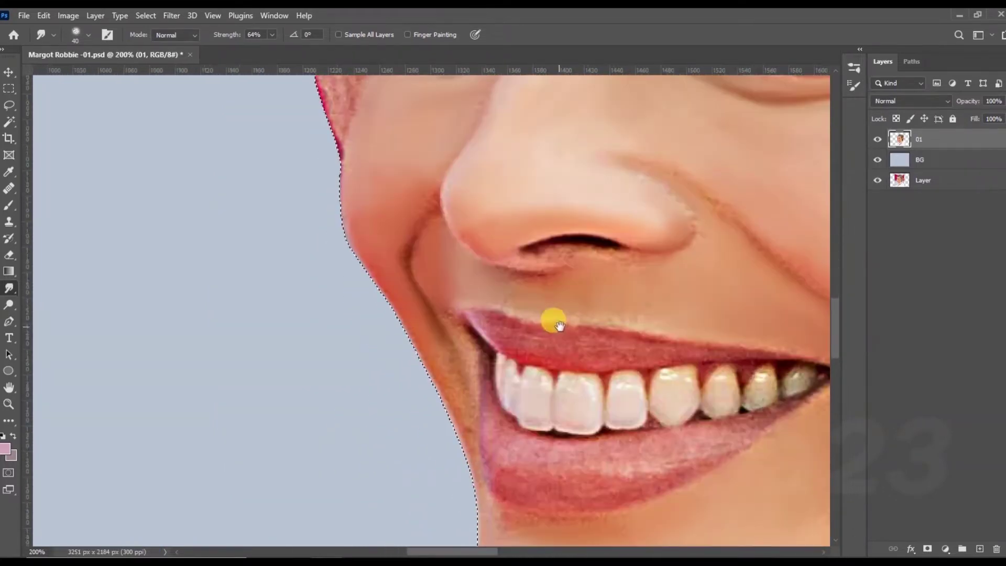
mouse_move(558, 354)
mouse_down()
mouse_move(669, 337)
mouse_move(523, 299)
mouse_move(573, 254)
mouse_up()
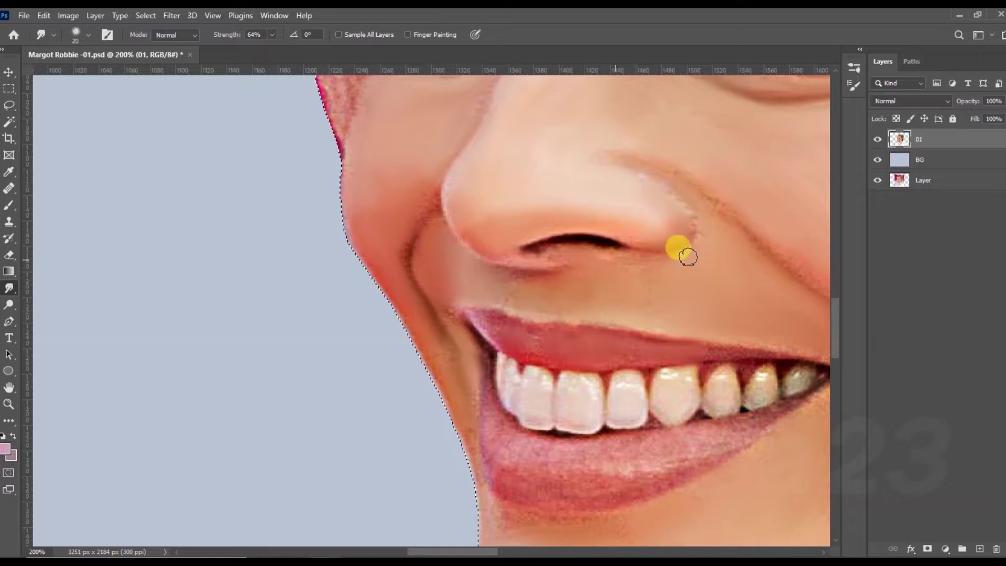
key(bracketright)
scroll(573, 254, down, 3)
mouse_move(636, 315)
mouse_down()
mouse_move(527, 325)
mouse_move(442, 285)
mouse_move(460, 382)
mouse_move(575, 258)
mouse_up()
- Smudge the neck and the pearl necklace into soft painted strokes
key(bracketleft)
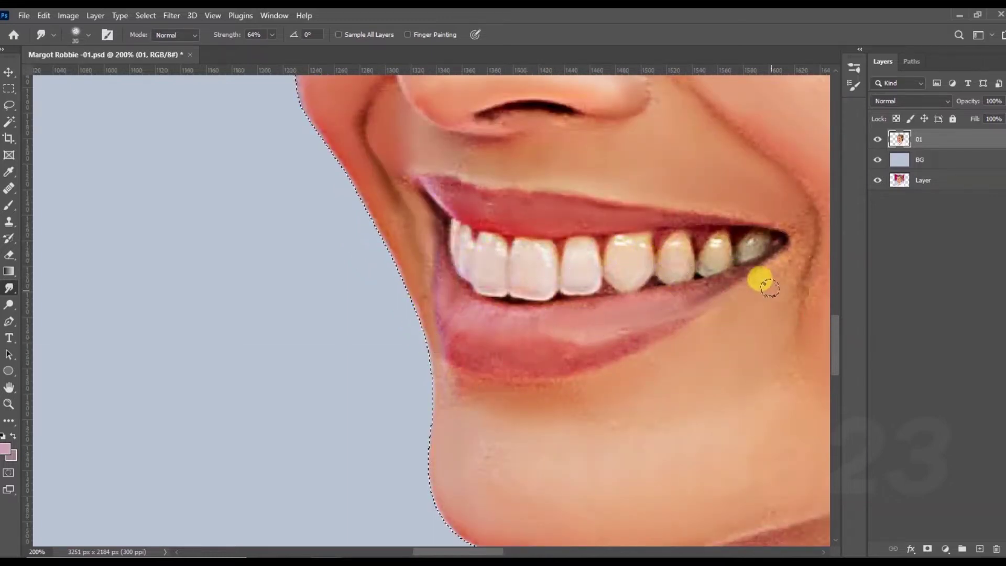
scroll(718, 363, down, 1)
scroll(756, 348, down, 1)
key(bracketleft)
key(bracketleft)
key(bracketleft)
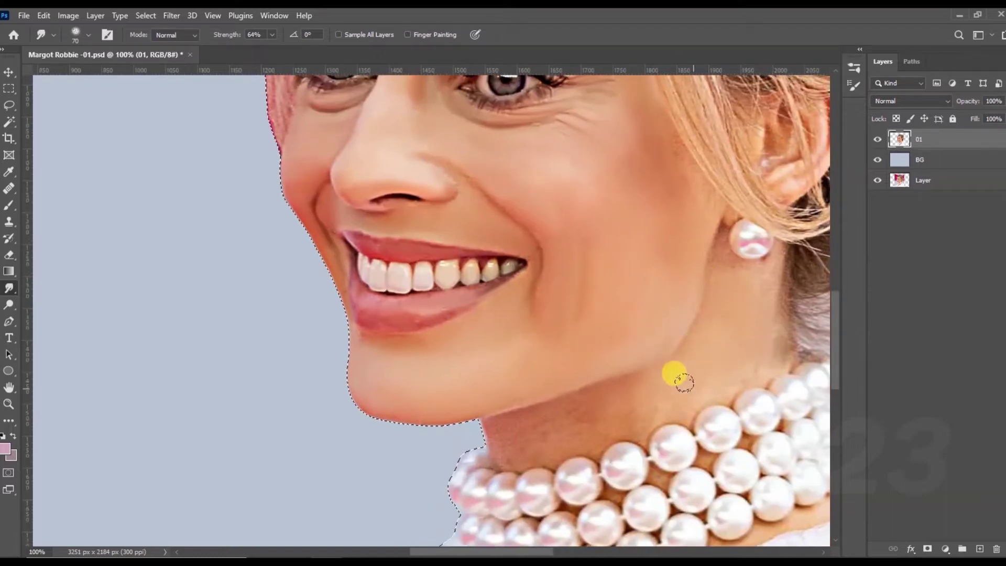
key(bracketright)
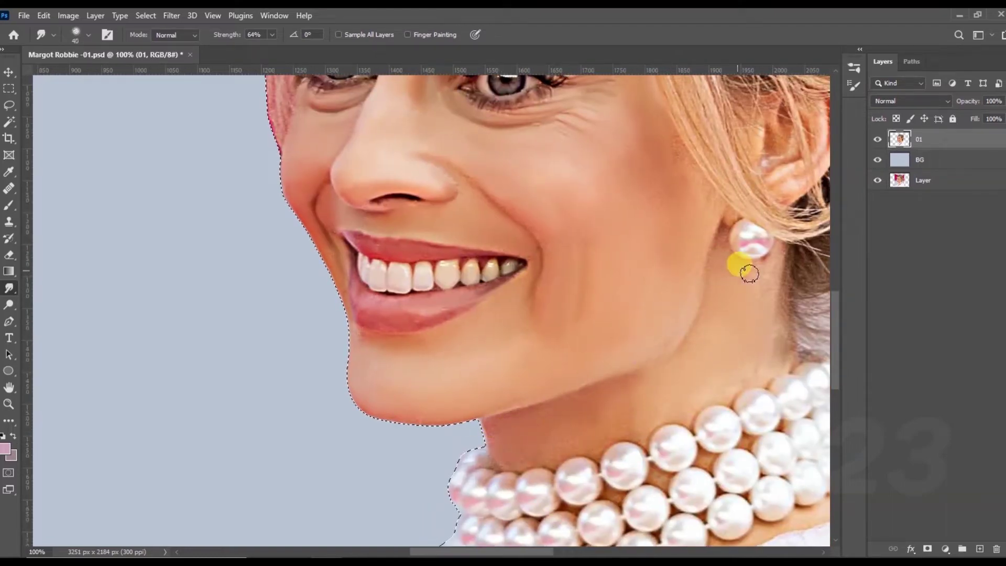
scroll(681, 325, up, 2)
scroll(618, 294, up, 2)
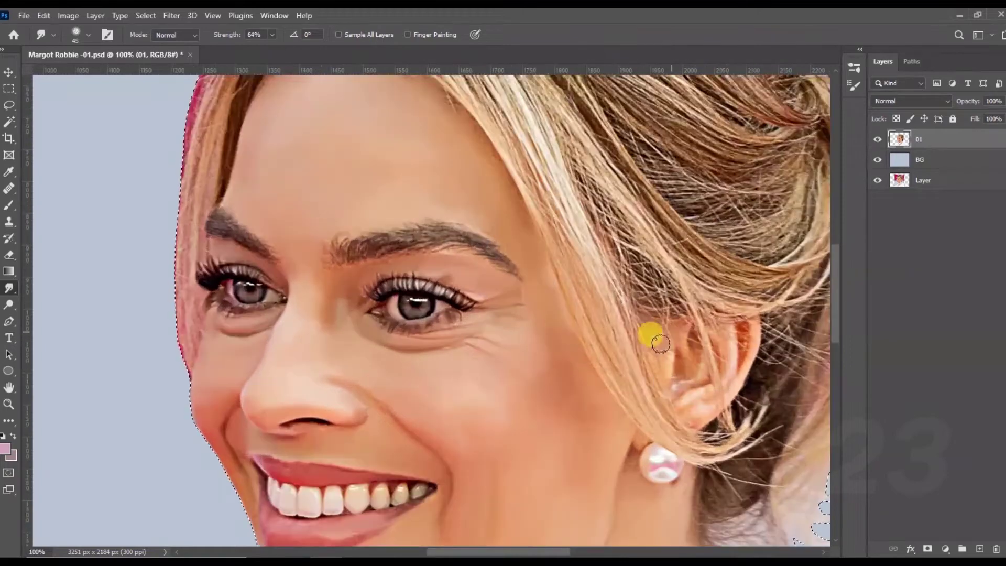
scroll(646, 355, down, 1)
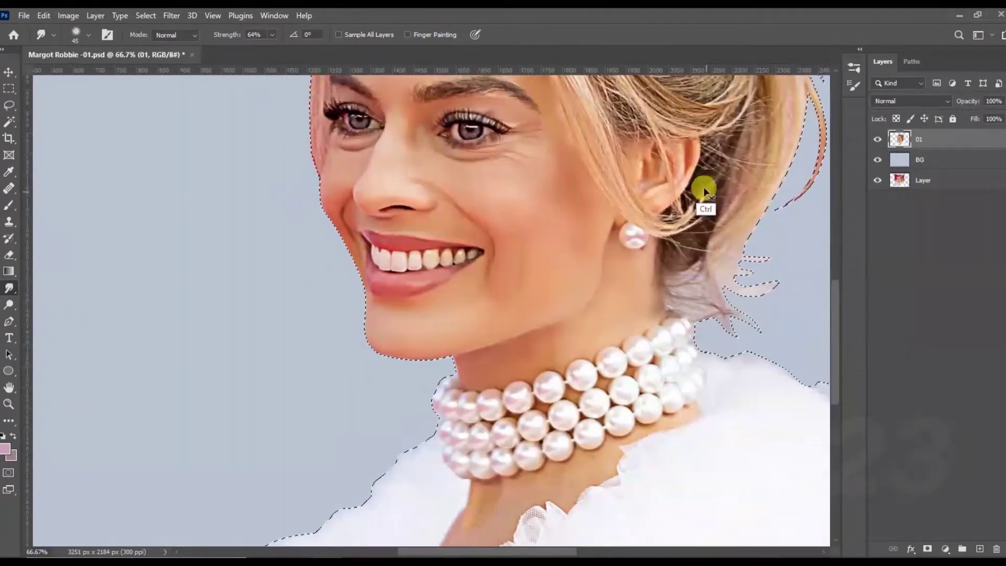
scroll(653, 336, up, 1)
scroll(629, 346, down, 3)
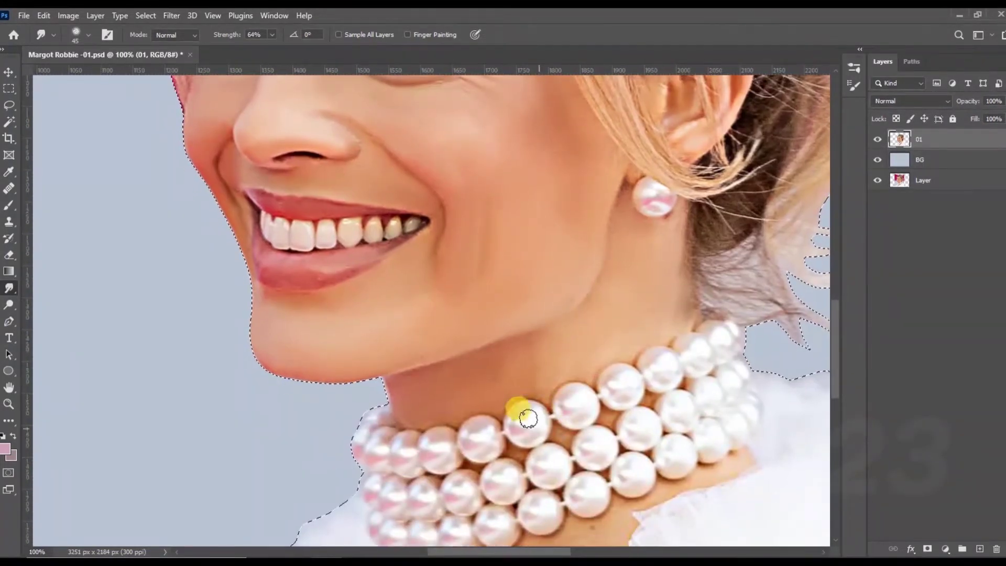
scroll(466, 416, up, 1)
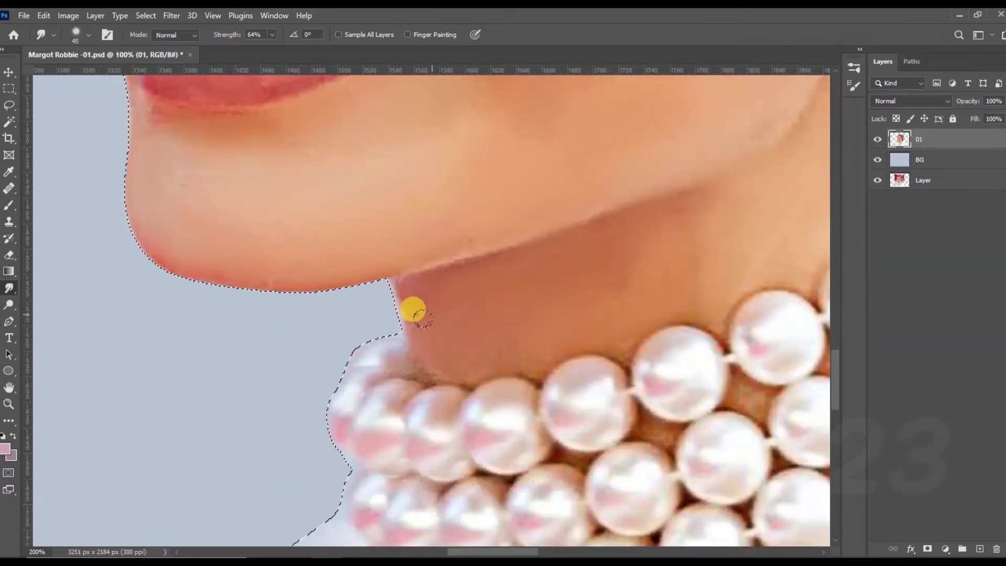
scroll(611, 330, down, 3)
scroll(611, 330, right, 2)
drag(439, 332, 507, 450)
- Clear the selection and smudge the fur collar edges into soft, cloud-like strokes
scroll(723, 263, down, 1)
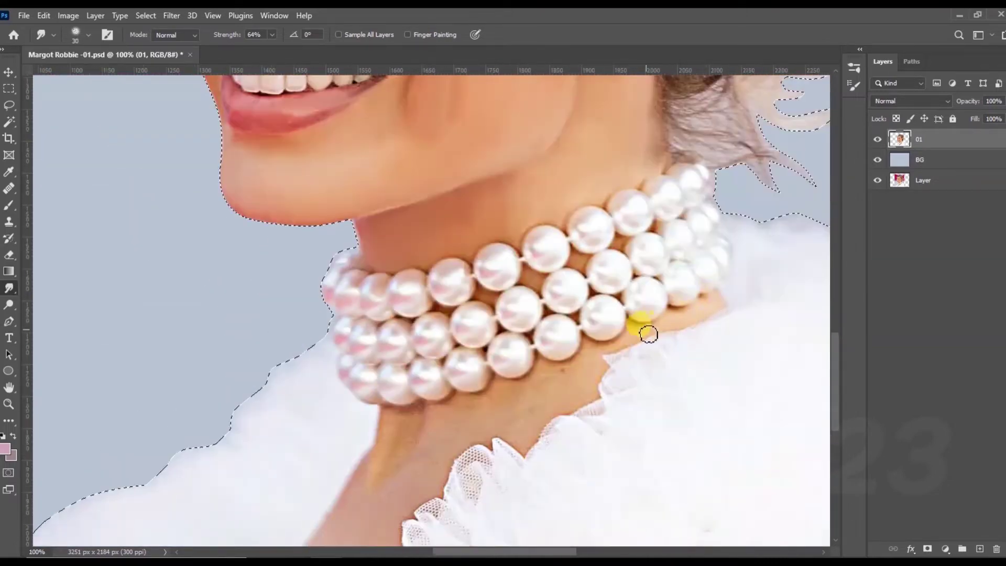
key(bracketright)
scroll(400, 424, down, 2)
scroll(401, 424, left, 1)
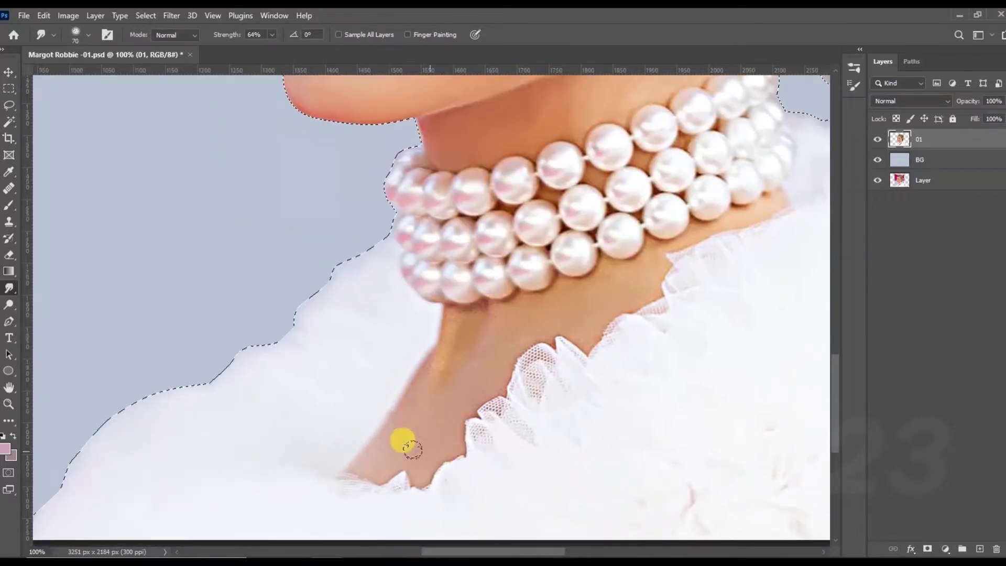
scroll(412, 449, down, 1)
key(bracketright)
key(bracketright)
key(ctrl+d)
key(bracketright)
key(bracketright)
key(bracketright)
mouse_move(714, 272)
mouse_down()
mouse_move(725, 366)
mouse_move(760, 259)
mouse_up()
key(bracketleft)
key(bracketleft)
key(bracketleft)
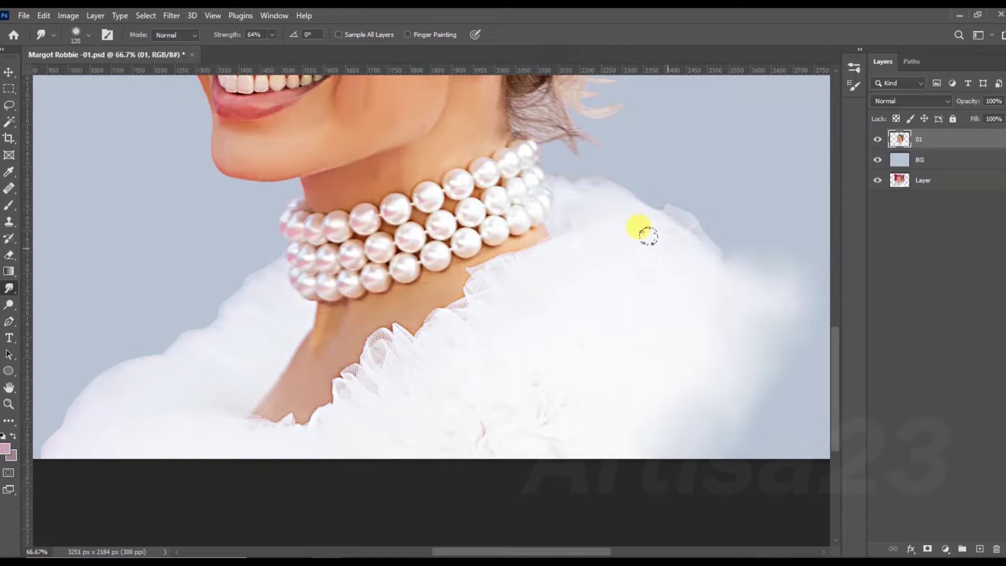
key(bracketright)
key(bracketright)
scroll(356, 369, down, 1)
key(bracketleft)
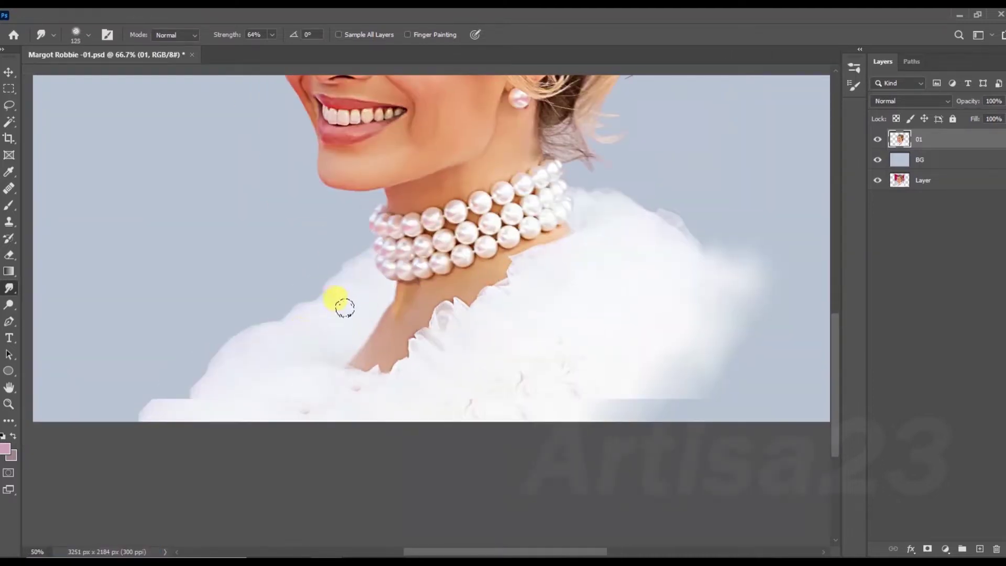
drag(235, 336, 316, 344)
- Save the portrait file
key(ctrl+shift+s)
click(379, 350)
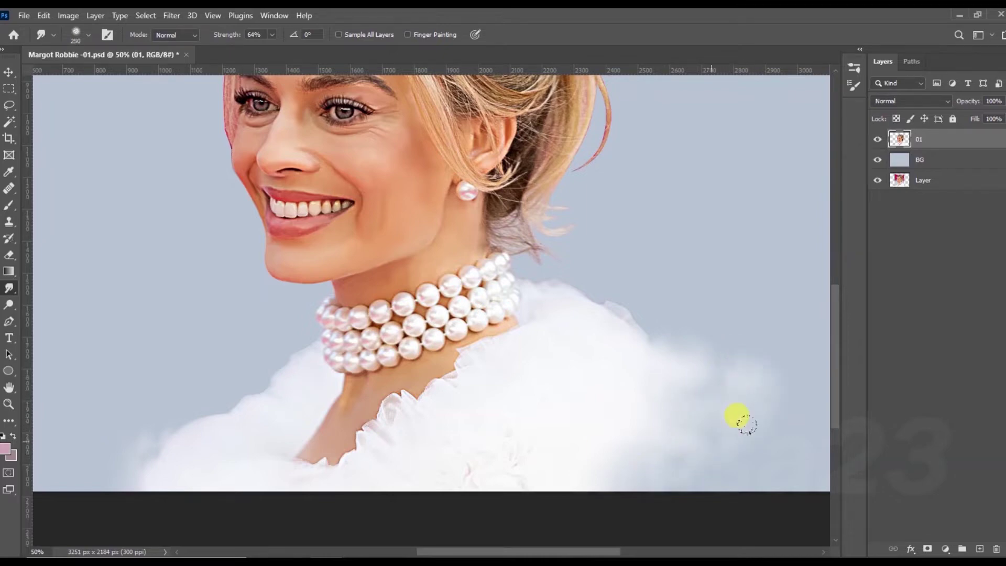
key(bracketright)
key(bracketright)
scroll(568, 287, down, 2)
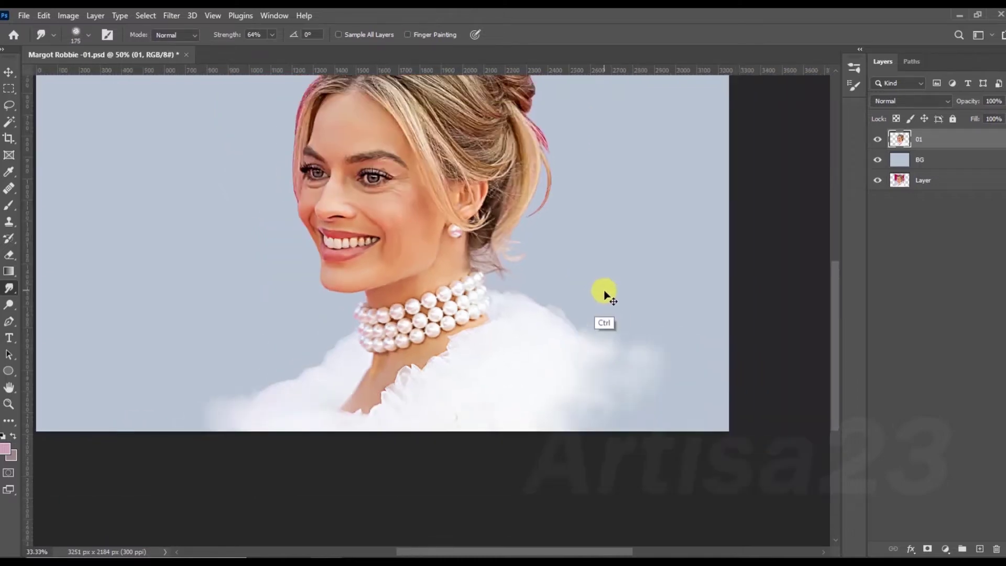
- Load a Paintable.cc Hair Brush preset at 83% strength and smudge streaks into the forehead hair
scroll(524, 225, down, 1)
scroll(454, 157, up, 2)
scroll(454, 156, up, 2)
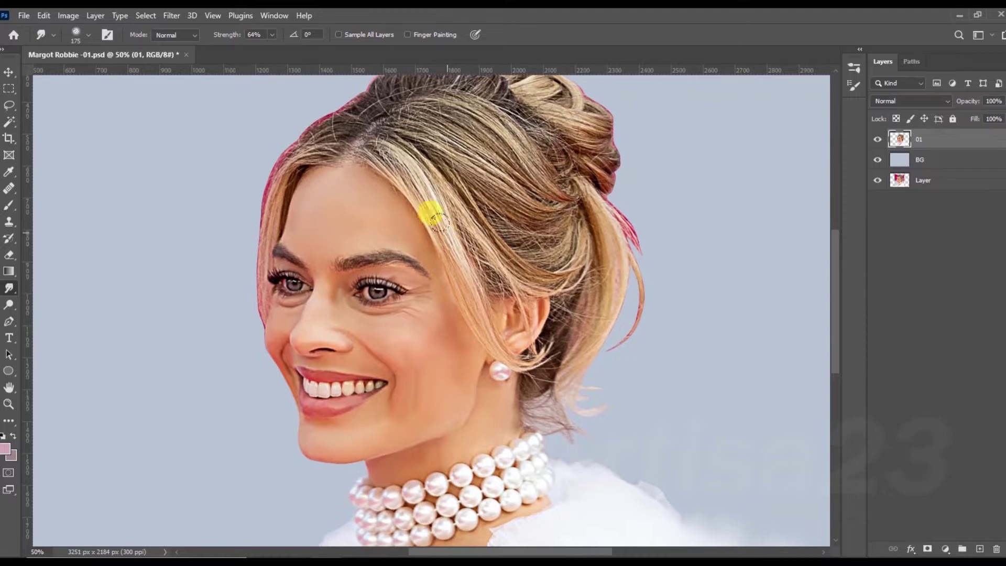
key(ctrl+plus)
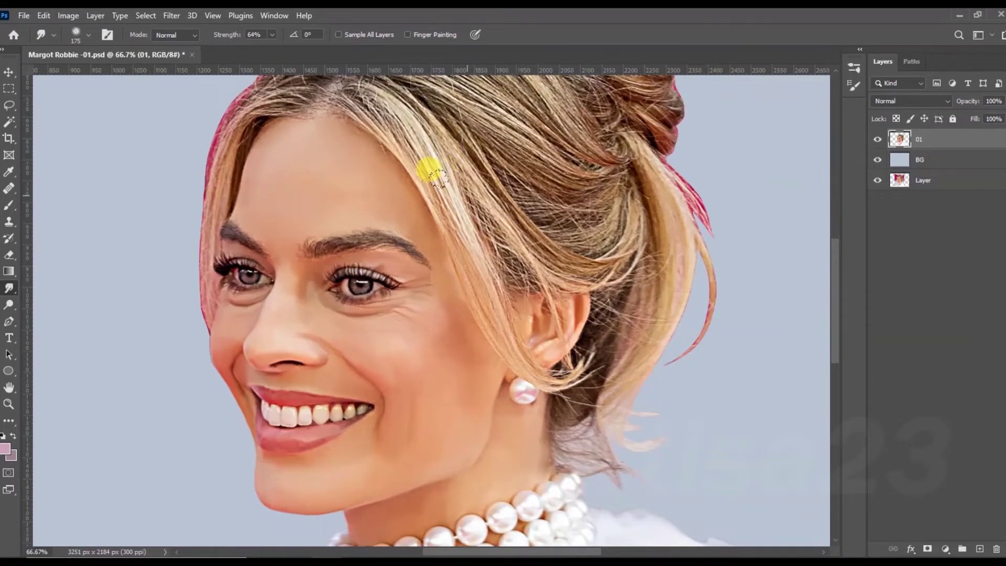
mouse_move(428, 172)
mouse_down()
mouse_move(426, 247)
mouse_move(435, 250)
mouse_up()
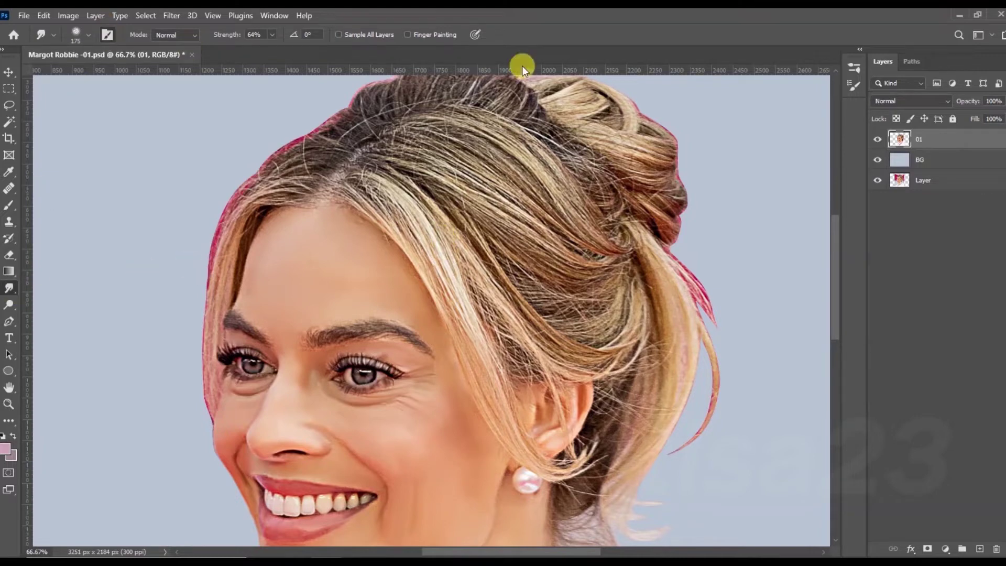
key(F5)
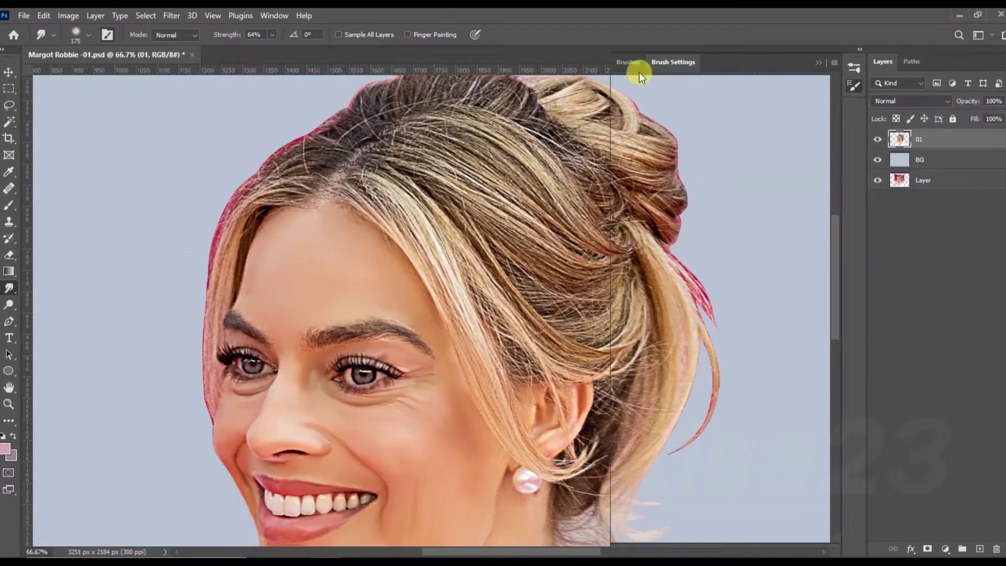
click(626, 64)
drag(838, 209, 835, 251)
click(685, 306)
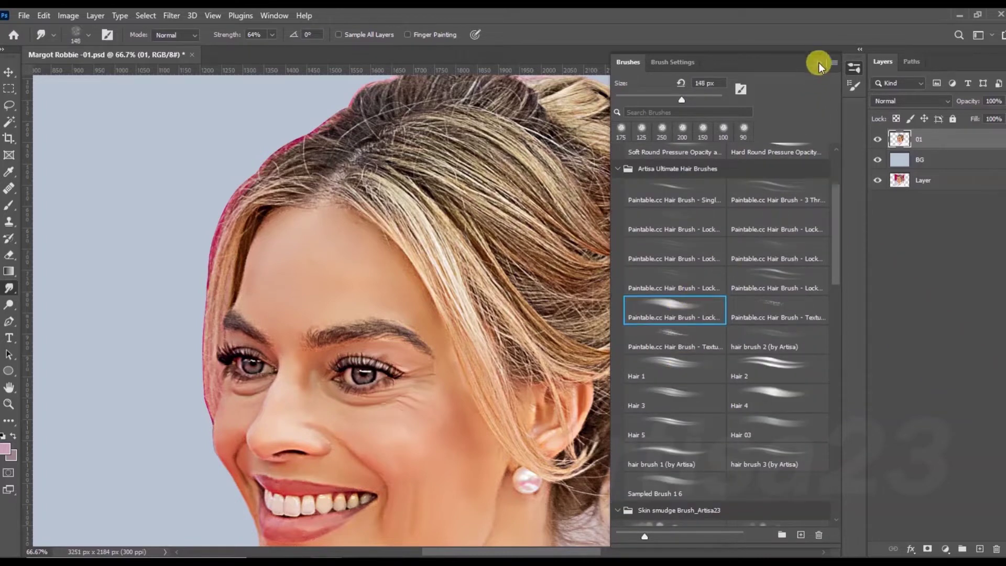
double_click(818, 61)
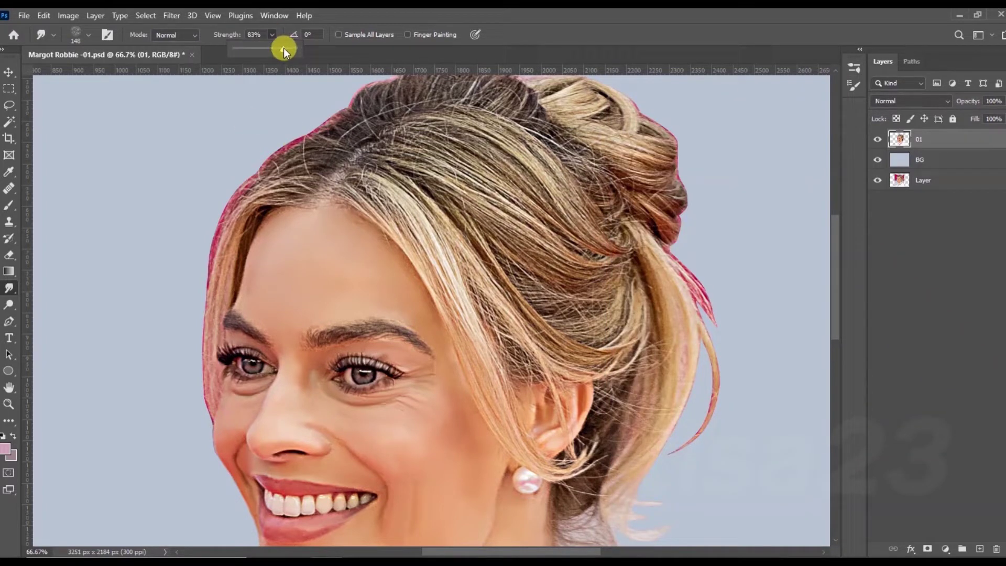
key(bracketleft)
key(bracketleft)
key(bracketleft)
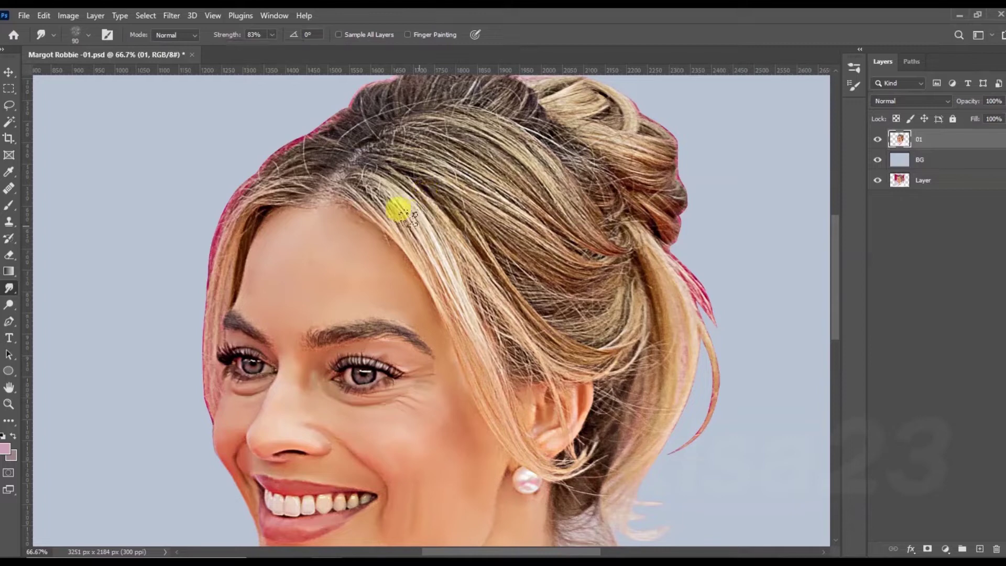
drag(391, 194, 382, 213)
- Smudge the crown strands and the left hairline down toward the cheek
key(bracketright)
key(bracketright)
mouse_move(360, 158)
mouse_down()
mouse_move(431, 144)
mouse_move(485, 214)
mouse_move(546, 215)
mouse_move(613, 235)
mouse_up()
key(bracketleft)
key(bracketleft)
key(bracketleft)
key(ctrl+plus)
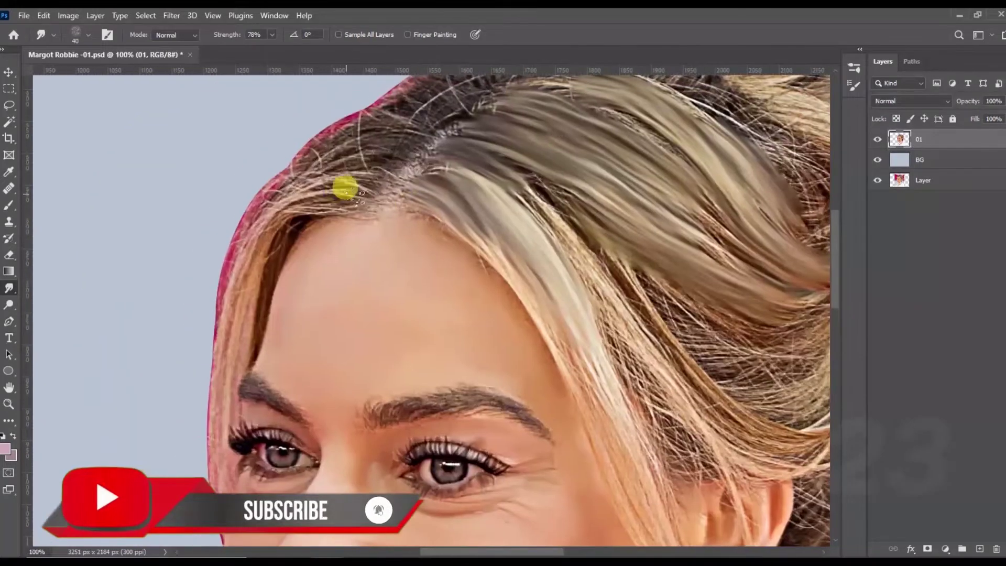
mouse_move(365, 119)
mouse_down()
mouse_move(316, 187)
mouse_move(271, 175)
mouse_move(244, 272)
mouse_up()
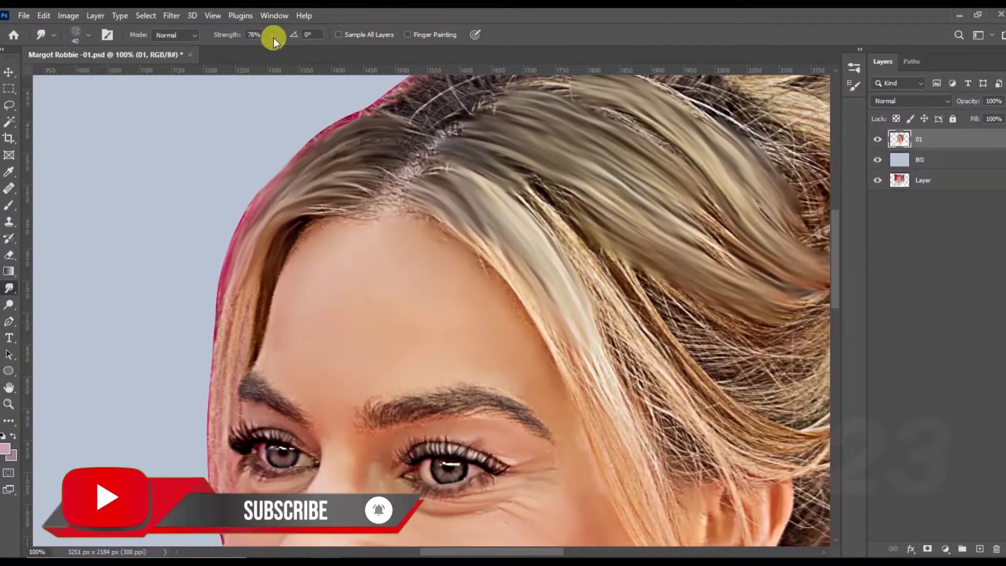
mouse_move(267, 178)
mouse_down()
mouse_move(202, 409)
mouse_move(226, 477)
mouse_up()
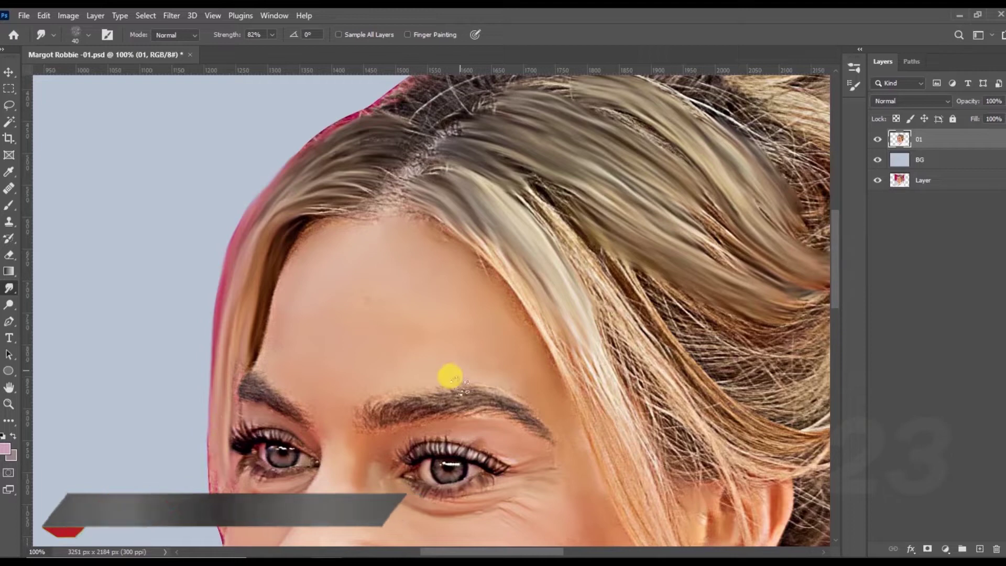
key(bracketleft)
key(bracketleft)
key(bracketleft)
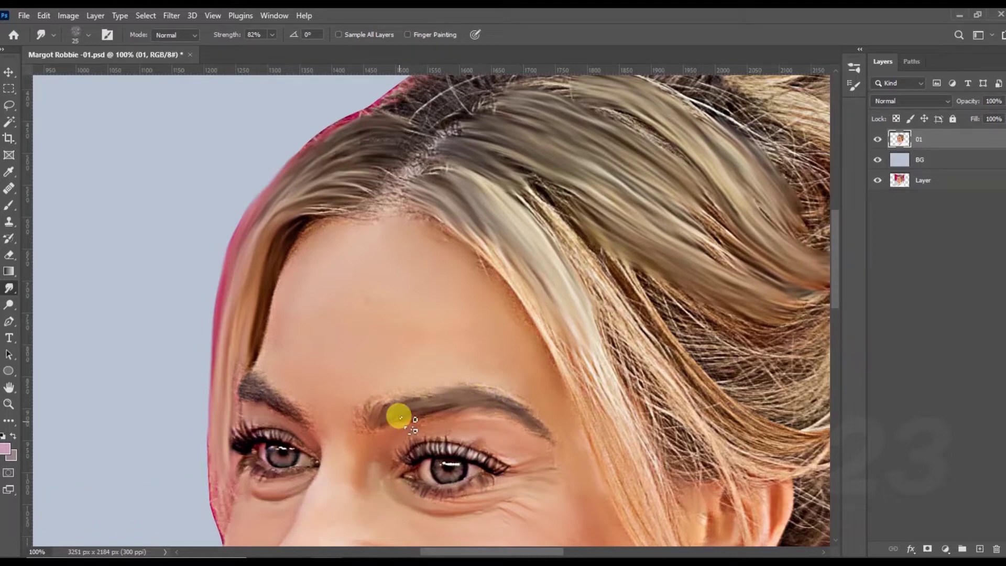
drag(202, 379, 204, 477)
- Smudge the crown hair into flowing painterly strands
drag(406, 164, 434, 118)
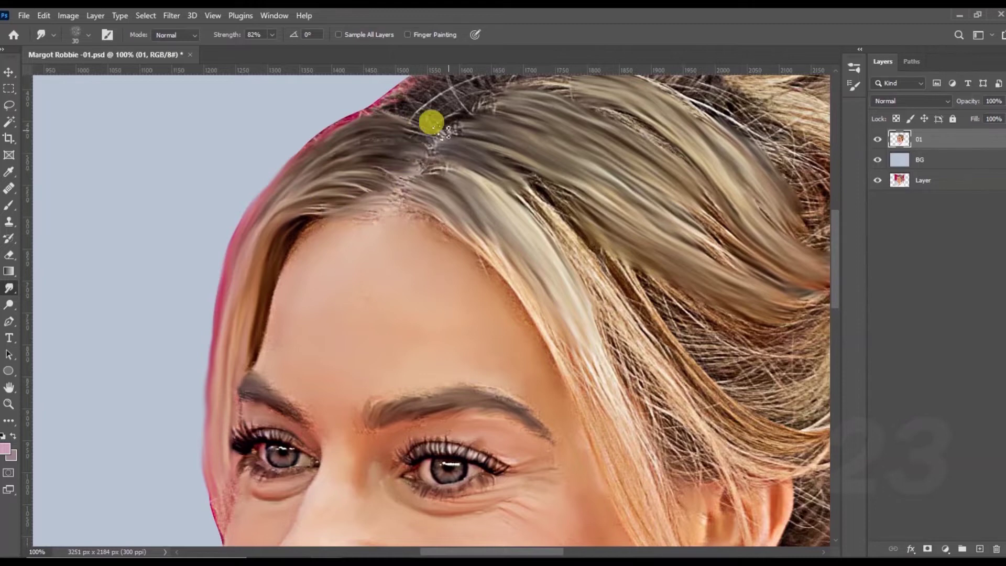
scroll(438, 162, up, 3)
mouse_move(438, 162)
mouse_down()
mouse_move(445, 129)
mouse_move(324, 169)
mouse_up()
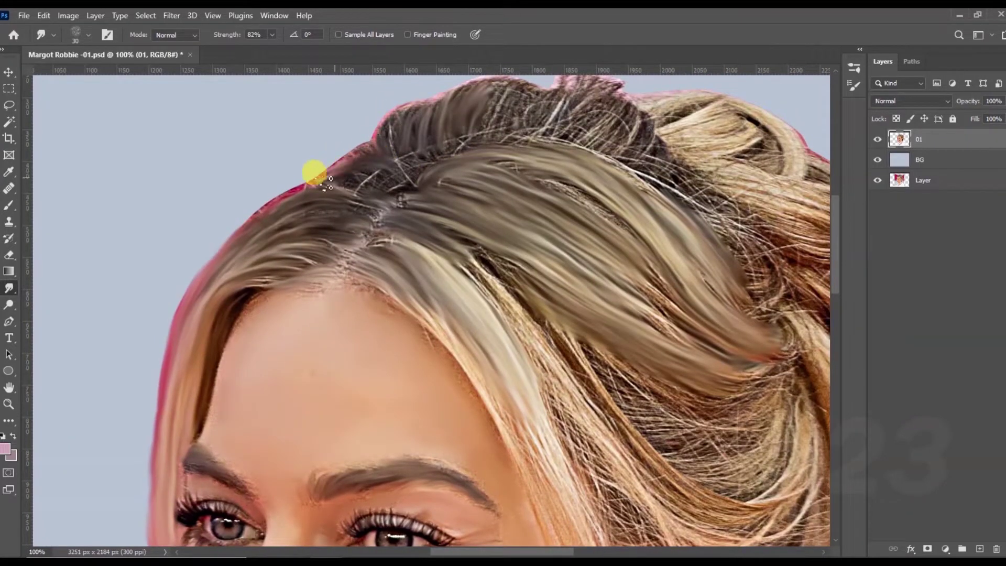
scroll(495, 123, up, 2)
mouse_move(494, 146)
mouse_down()
mouse_move(449, 153)
mouse_move(567, 159)
mouse_move(529, 137)
mouse_move(640, 240)
mouse_move(658, 326)
mouse_move(440, 319)
mouse_move(481, 246)
mouse_move(640, 285)
mouse_move(622, 225)
mouse_move(658, 289)
mouse_move(575, 375)
mouse_move(529, 334)
mouse_move(581, 426)
mouse_move(559, 409)
mouse_move(614, 388)
mouse_up()
key(bracketright)
- Smooth the wispy side strands and the hair around and below the ear
mouse_move(359, 231)
mouse_down()
mouse_move(460, 354)
mouse_move(481, 413)
mouse_move(633, 396)
mouse_move(404, 332)
mouse_up()
scroll(404, 332, down, 3)
mouse_move(415, 404)
mouse_down()
mouse_move(433, 382)
mouse_move(576, 459)
mouse_move(640, 330)
mouse_move(639, 339)
mouse_up()
scroll(640, 339, down, 3)
drag(606, 410, 695, 229)
scroll(694, 229, down, 2)
scroll(681, 277, up, 2)
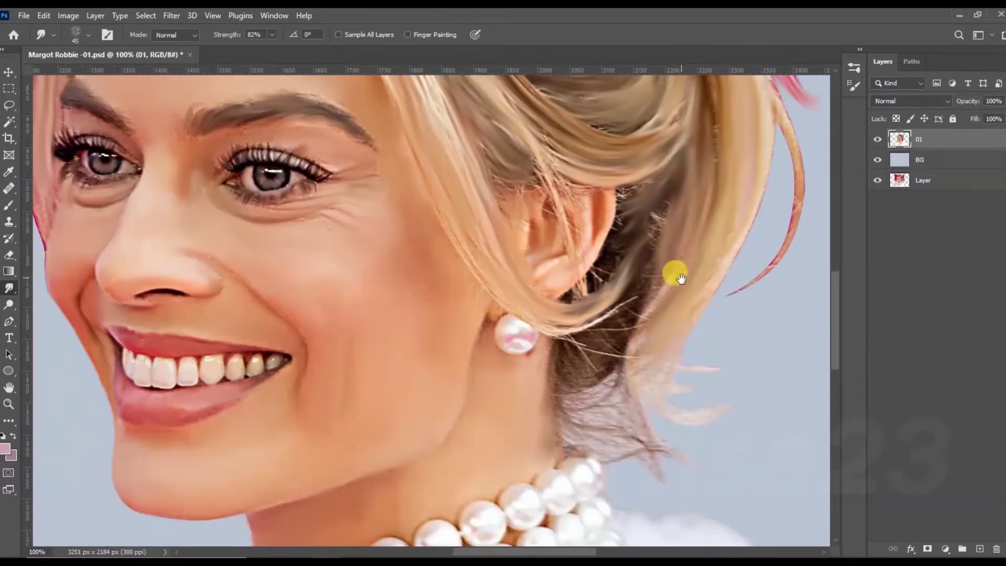
mouse_move(694, 365)
mouse_down()
mouse_move(573, 419)
mouse_move(635, 465)
mouse_move(574, 332)
mouse_move(585, 326)
mouse_up()
- Blend the top curl into the bun, then pan around to review the portrait
scroll(488, 269, up, 2)
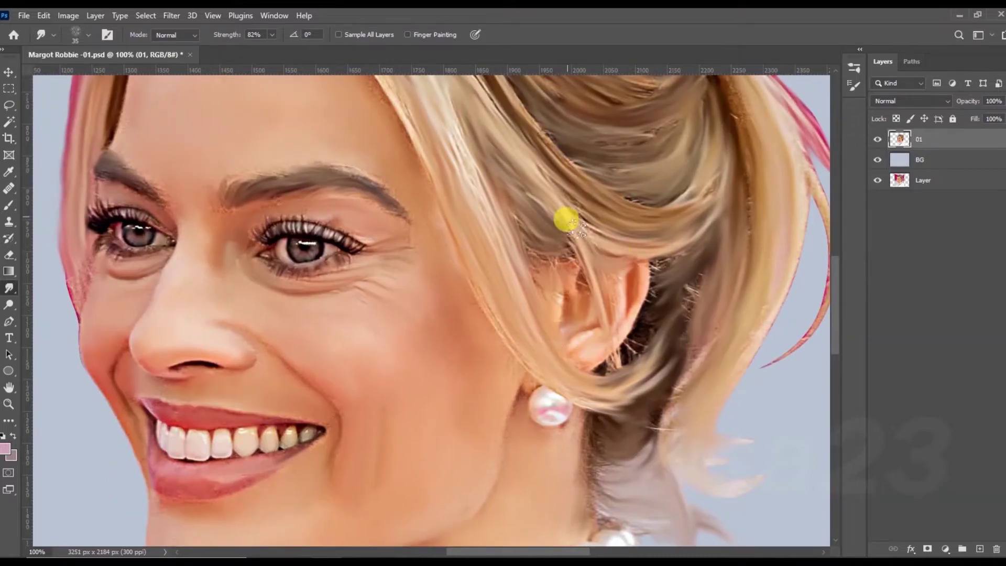
scroll(577, 218, up, 4)
scroll(624, 364, up, 4)
scroll(471, 136, up, 1)
scroll(551, 157, right, 4)
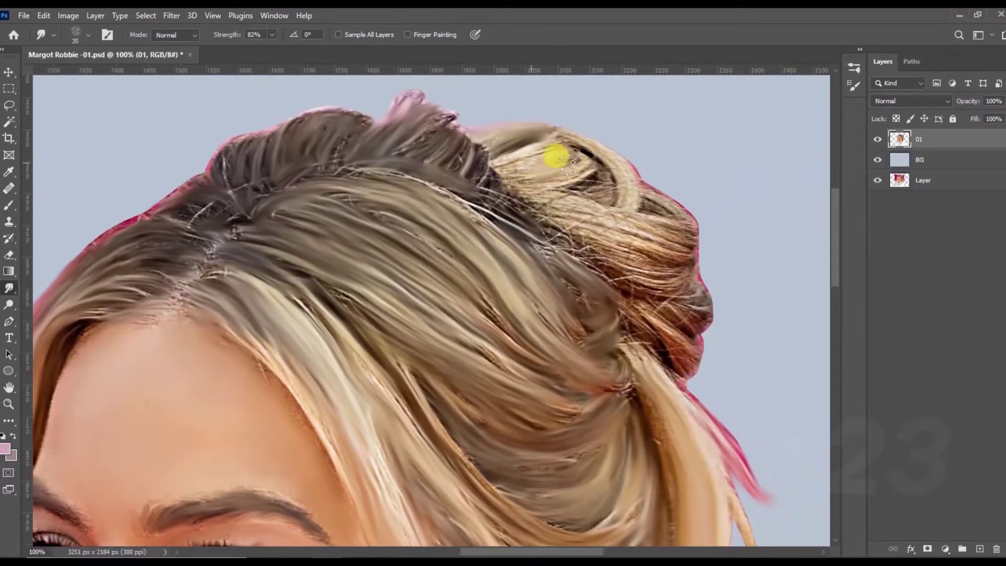
mouse_move(561, 141)
mouse_down()
mouse_move(611, 157)
mouse_move(669, 227)
mouse_move(684, 284)
mouse_move(615, 294)
mouse_up()
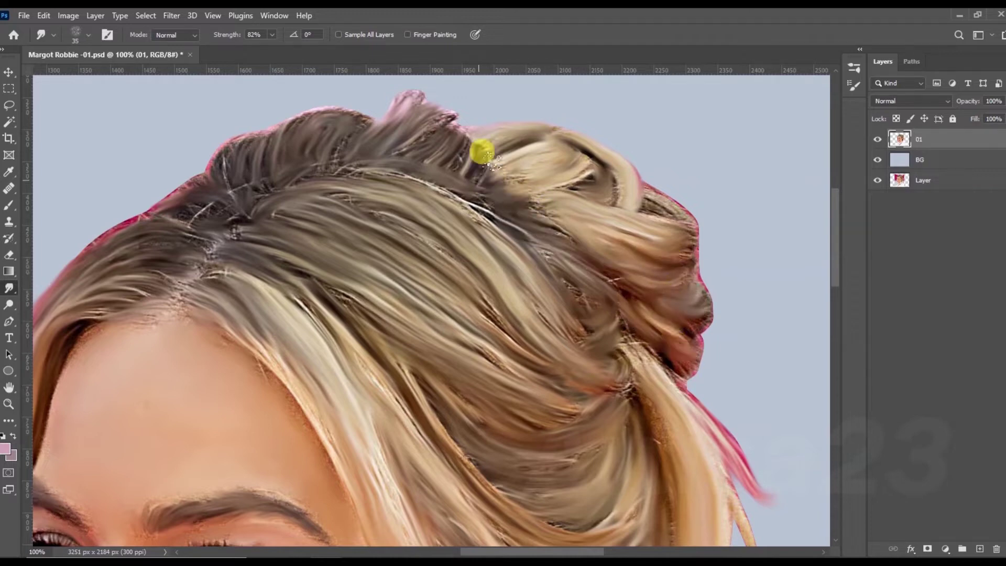
scroll(539, 246, down, 1)
scroll(584, 281, down, 1)
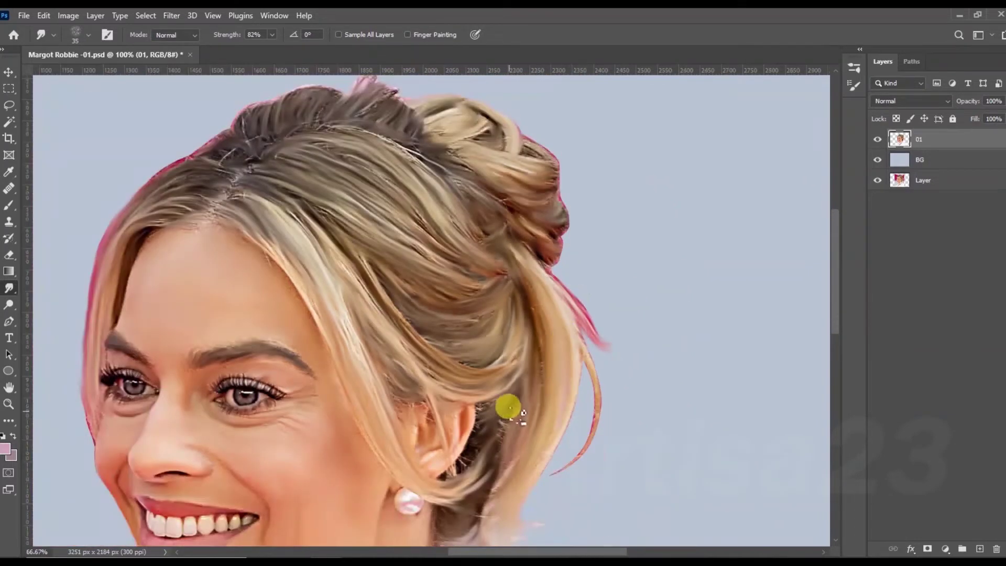
scroll(461, 464, down, 3)
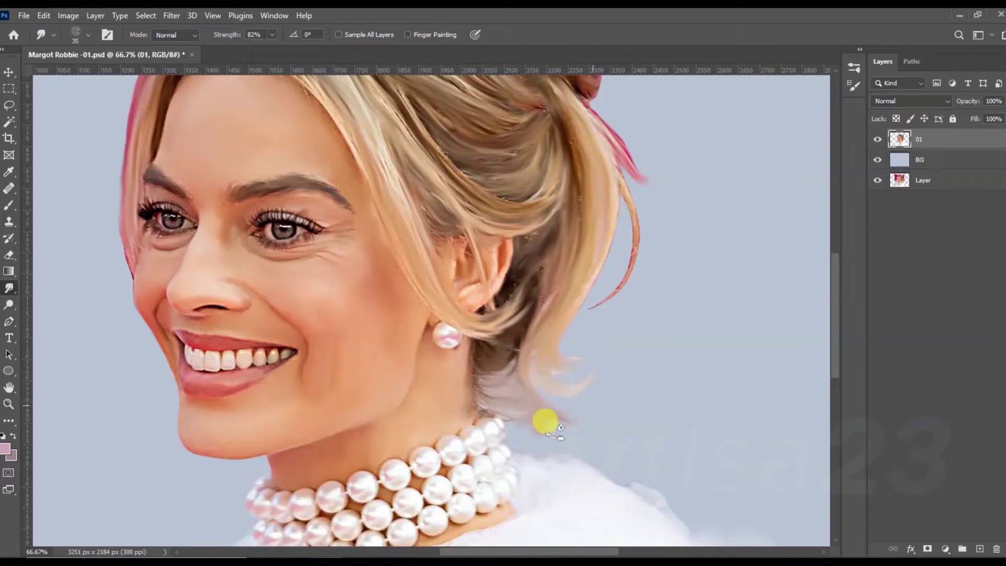
scroll(594, 367, up, 2)
scroll(594, 341, left, 1)
scroll(606, 251, up, 2)
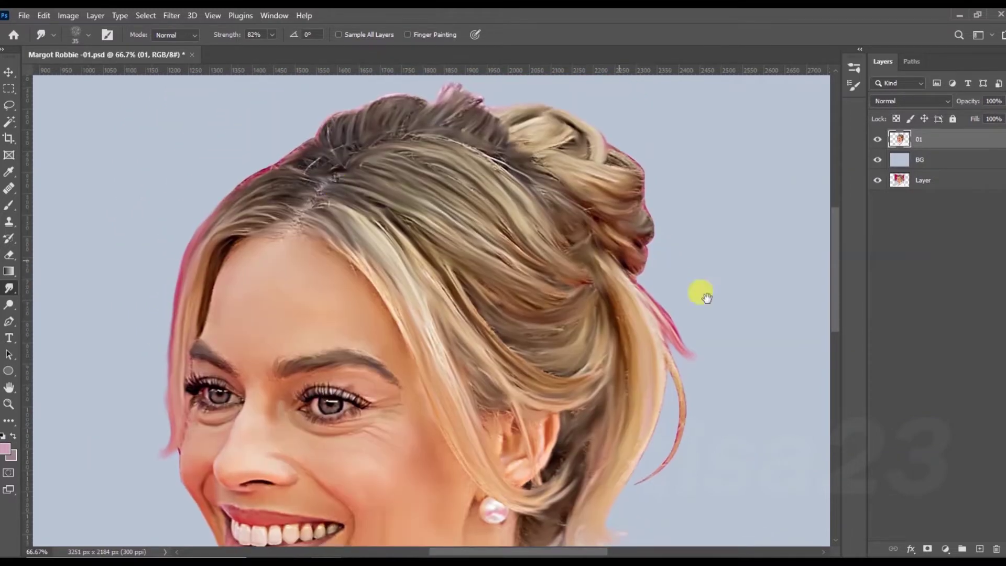
scroll(572, 265, down, 3)
scroll(588, 359, down, 1)
scroll(570, 334, down, 1)
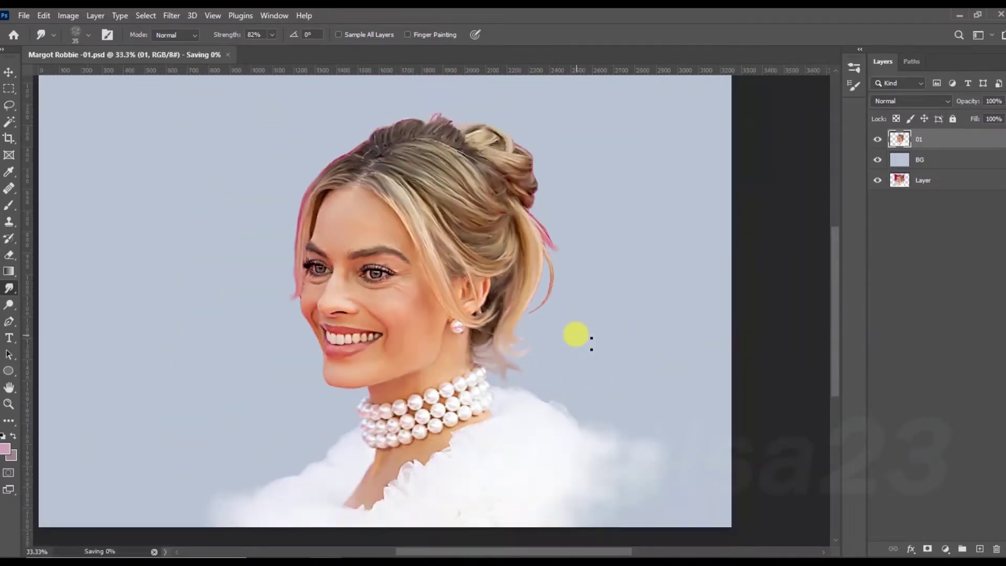
- Start saving a copy and select the Rembrandt -Artisa 23 brush
key(ctrl+shift+s)
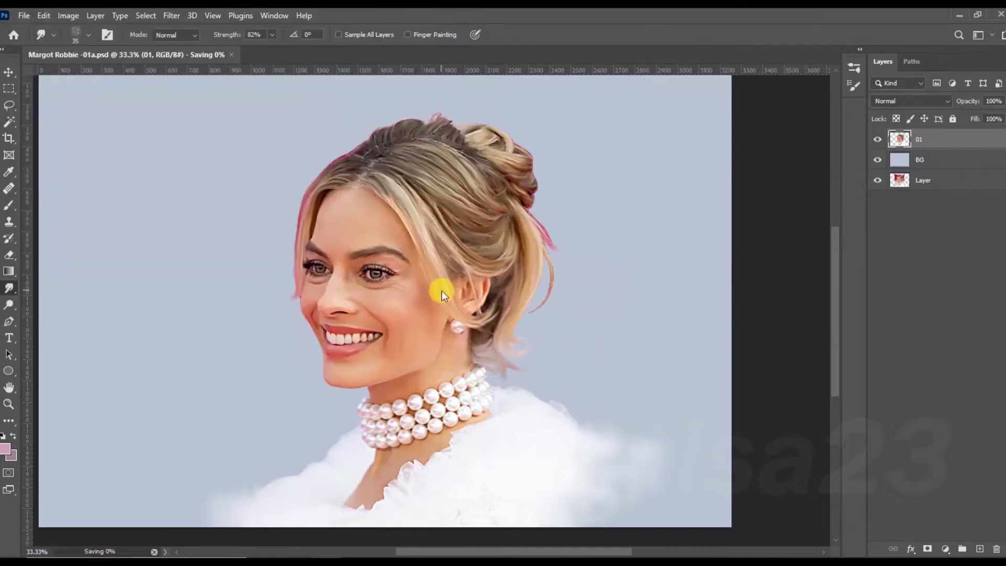
scroll(336, 278, left, 2)
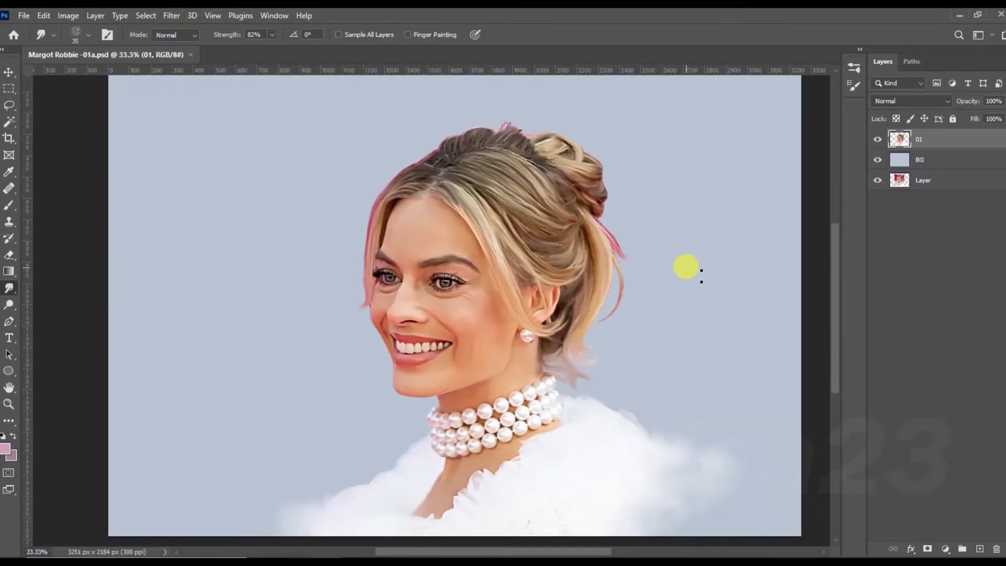
click(10, 208)
key(F5)
click(669, 83)
drag(842, 455, 837, 381)
click(777, 416)
key(F5)
- Add a new layer named Bg Color and set the foreground colour to red
ctrl+click(979, 548)
double_click(924, 160)
text(Bo Color)
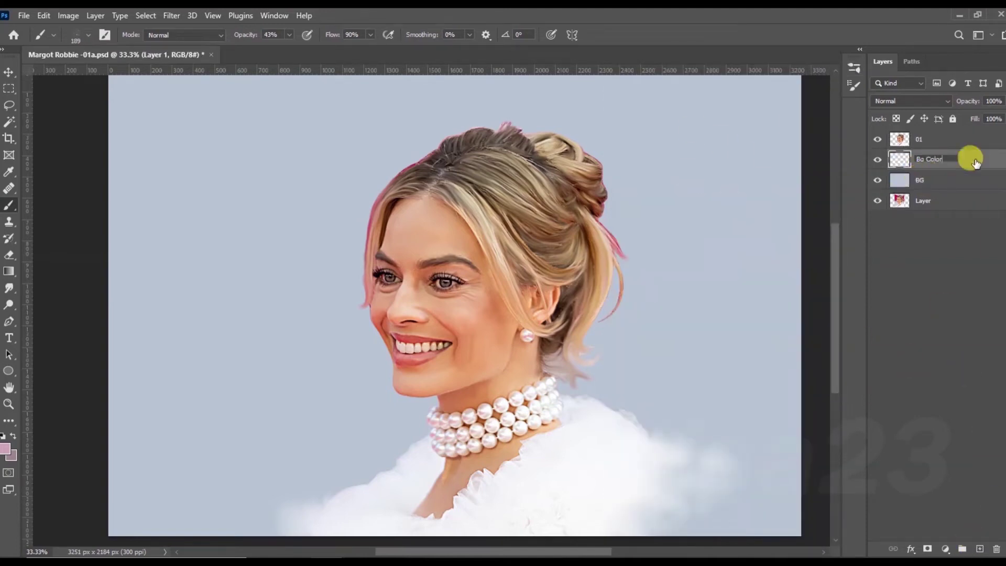
key(Return)
click(6, 448)
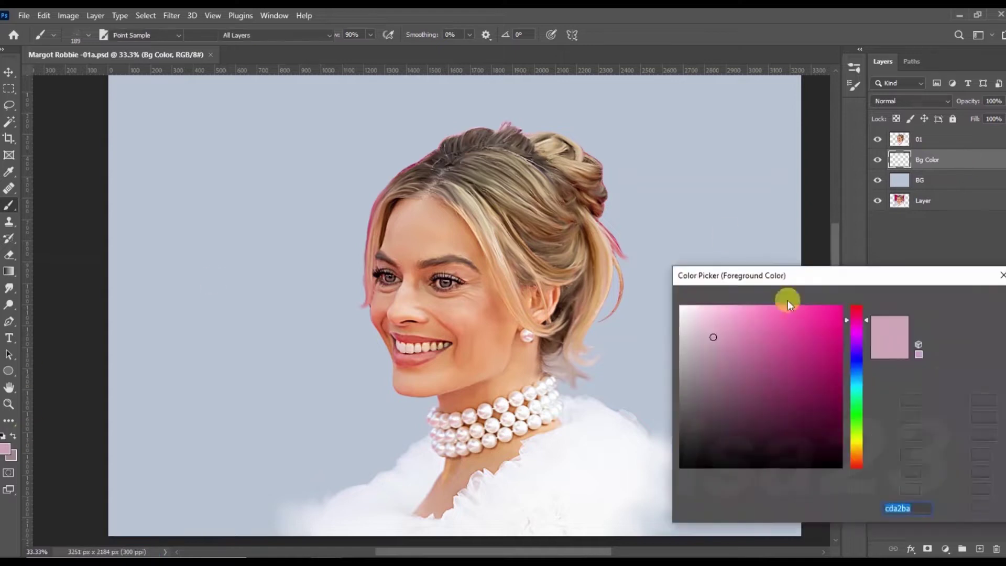
click(811, 347)
drag(845, 331, 856, 314)
click(943, 304)
- Widen the canvas to the right, then try a red backdrop fill and undo it
key(ctrl+minus)
key(c)
drag(709, 305, 725, 308)
key(Return)
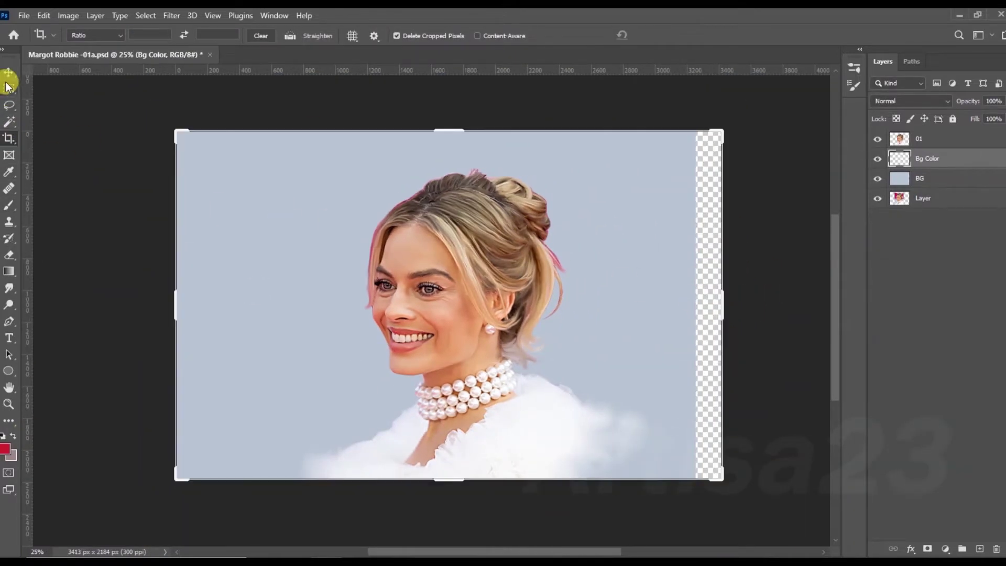
key(b)
click(904, 180)
key(alt+BackSpace)
key(ctrl+z)
- Paint red strokes and dabs around the hair bun on the Bg Color layer
click(5, 448)
click(832, 356)
click(970, 300)
mouse_move(529, 235)
mouse_down()
mouse_move(532, 208)
mouse_move(578, 180)
mouse_move(466, 171)
mouse_move(559, 261)
mouse_move(650, 220)
mouse_up()
click(5, 448)
click(836, 315)
click(969, 301)
- Splatter pink left of the hair with the Artisa23_Splatter brush at 150 px
key(bracketleft)
key(F5)
click(628, 62)
scroll(815, 337, down, 5)
scroll(837, 394, down, 3)
click(674, 322)
key(bracketright)
key(bracketright)
key(bracketright)
drag(550, 168, 463, 183)
mouse_move(294, 262)
mouse_down()
mouse_move(251, 217)
mouse_move(309, 194)
mouse_move(543, 191)
mouse_move(517, 180)
mouse_up()
- Splatter darker red near the hair and lighter pink to its left
click(5, 448)
key(Return)
drag(461, 235, 469, 260)
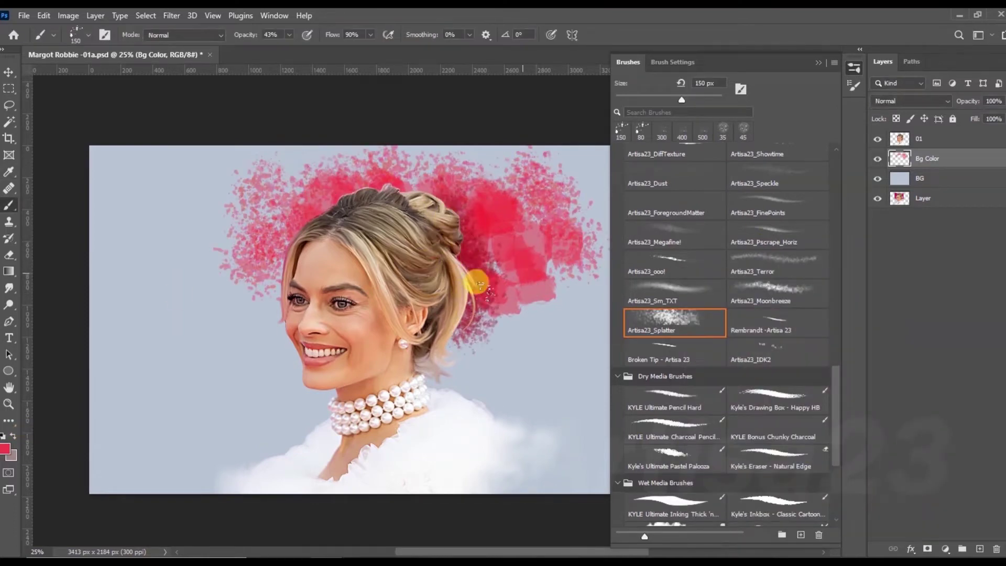
alt+click(510, 251)
drag(262, 199, 204, 231)
- Paint pink strokes at the upper right with the Rembrandt brush at 48% opacity, 300 px
key(period)
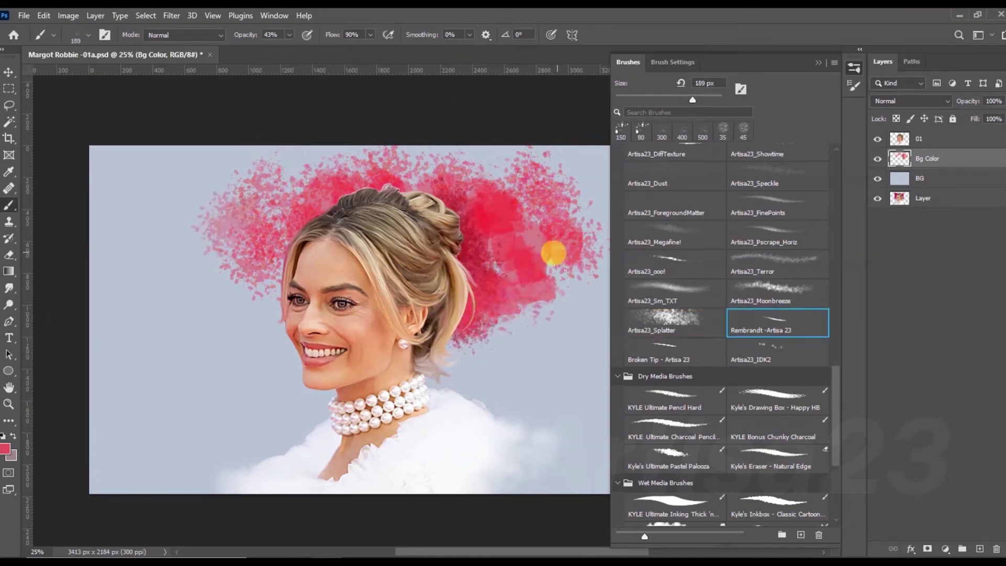
alt+click(577, 209)
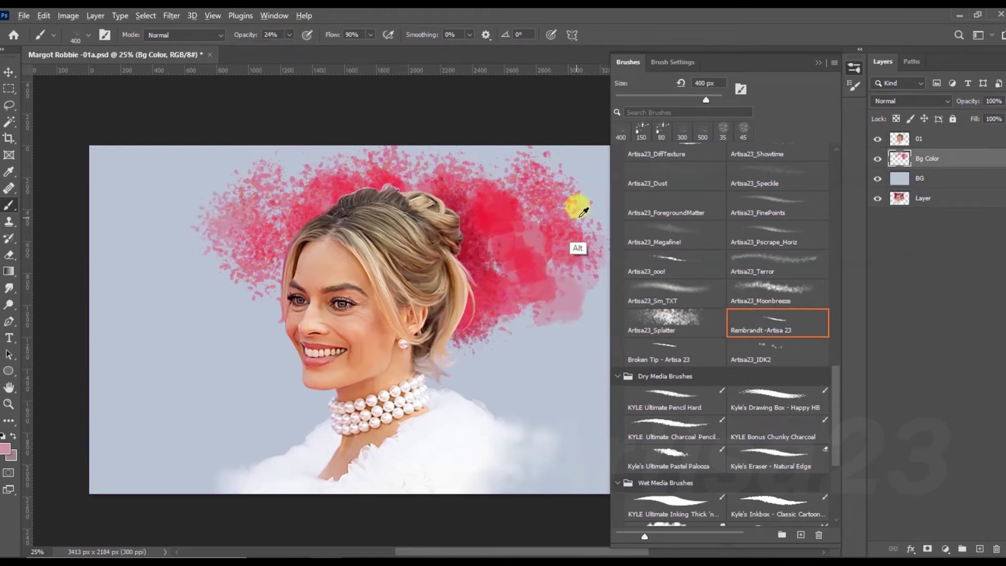
drag(511, 263, 455, 258)
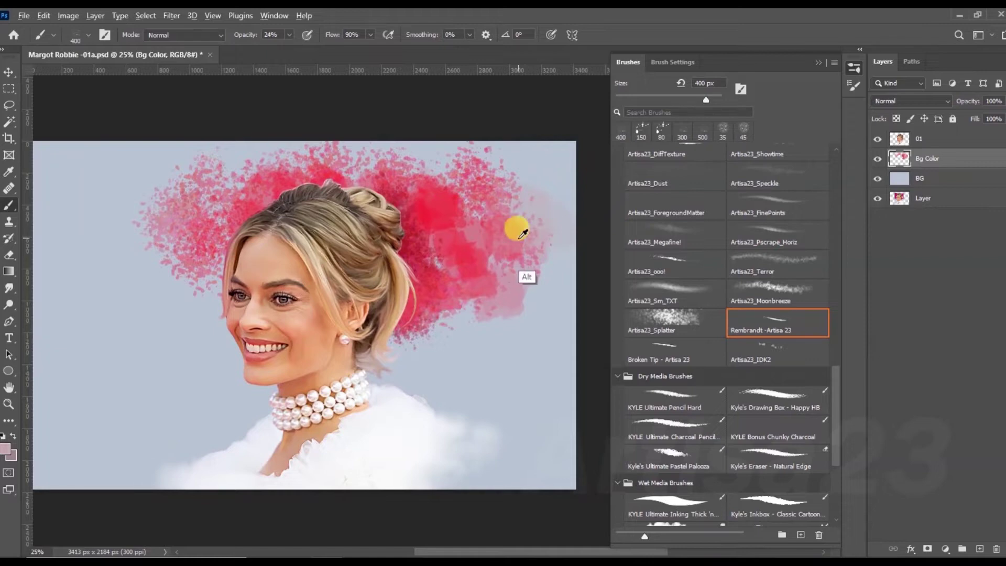
key(4)
key(8)
alt+click(489, 168)
mouse_move(393, 157)
mouse_down()
mouse_move(460, 175)
mouse_move(468, 153)
mouse_up()
- Deepen the pink wash right of the hair, add a pale wash left, and soften the red above
key(bracketleft)
alt+click(543, 268)
alt+click(445, 287)
mouse_move(445, 288)
mouse_down()
mouse_move(467, 227)
mouse_move(440, 238)
mouse_up()
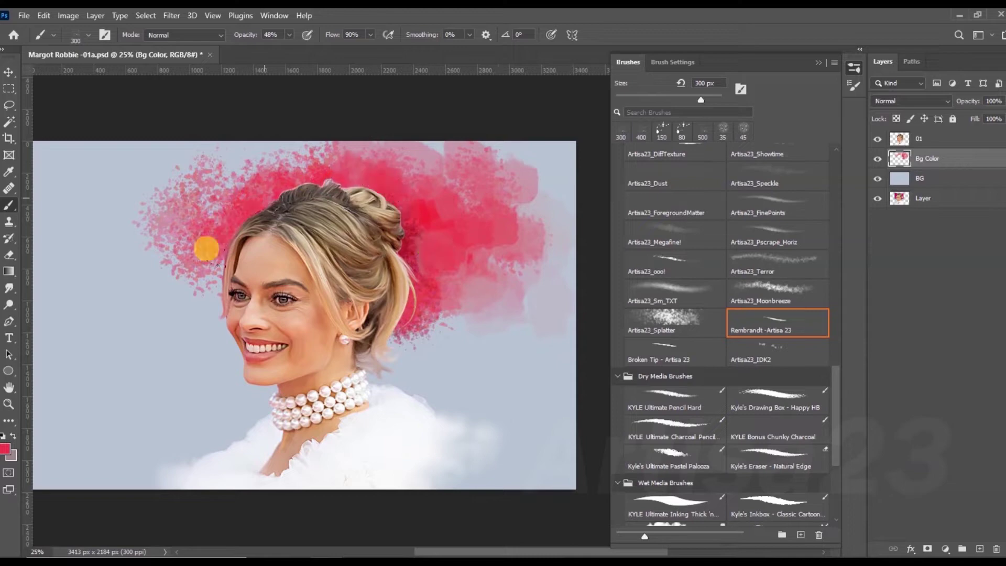
alt+click(128, 200)
alt+click(171, 202)
mouse_move(171, 202)
mouse_down()
mouse_move(101, 213)
mouse_move(139, 146)
mouse_move(102, 169)
mouse_move(234, 143)
mouse_move(218, 147)
mouse_move(220, 181)
mouse_up()
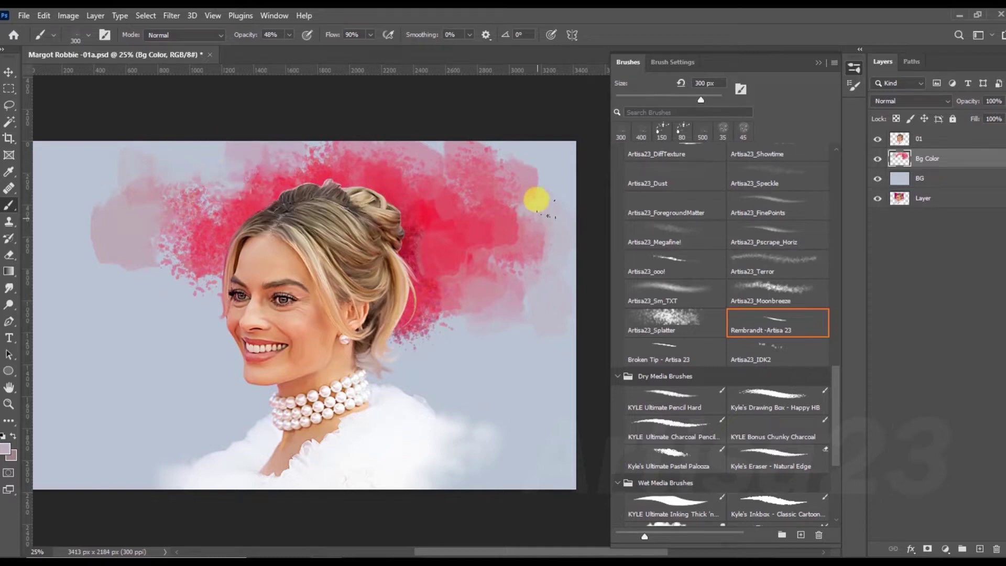
mouse_move(496, 143)
mouse_down()
mouse_move(487, 149)
mouse_move(513, 201)
mouse_up()
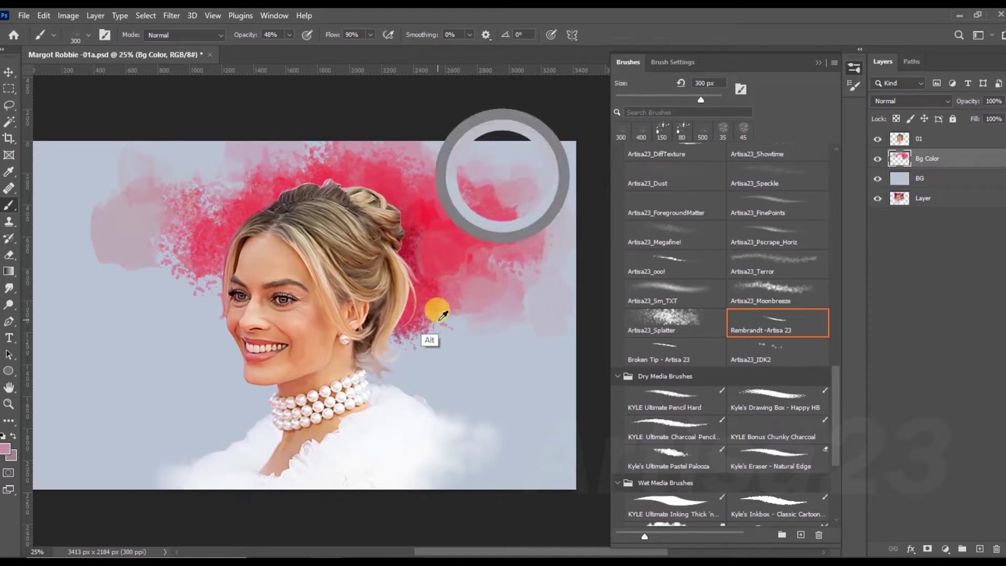
- At 67% and 70 px, paint a red drip toward the necklace and pink strokes beside the neck
text(67)
alt+click(433, 279)
key(bracketleft)
key(bracketleft)
key(bracketleft)
drag(457, 314, 468, 371)
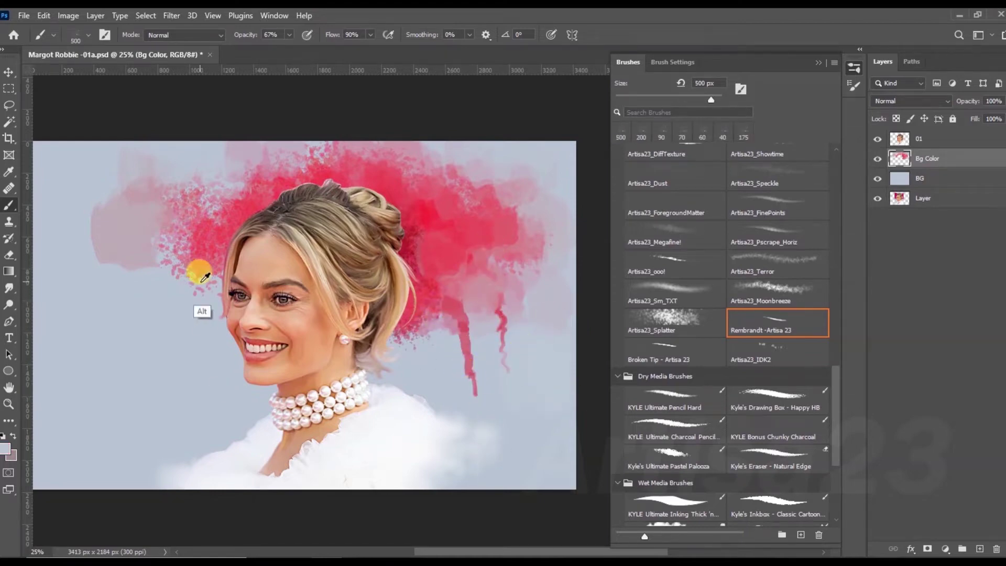
mouse_move(225, 322)
mouse_down()
mouse_move(197, 382)
mouse_move(176, 376)
mouse_move(196, 319)
mouse_move(166, 319)
mouse_move(214, 338)
mouse_up()
alt+click(385, 336)
mouse_move(384, 336)
mouse_down()
mouse_move(419, 346)
mouse_move(447, 393)
mouse_move(427, 360)
mouse_up()
alt+click(419, 344)
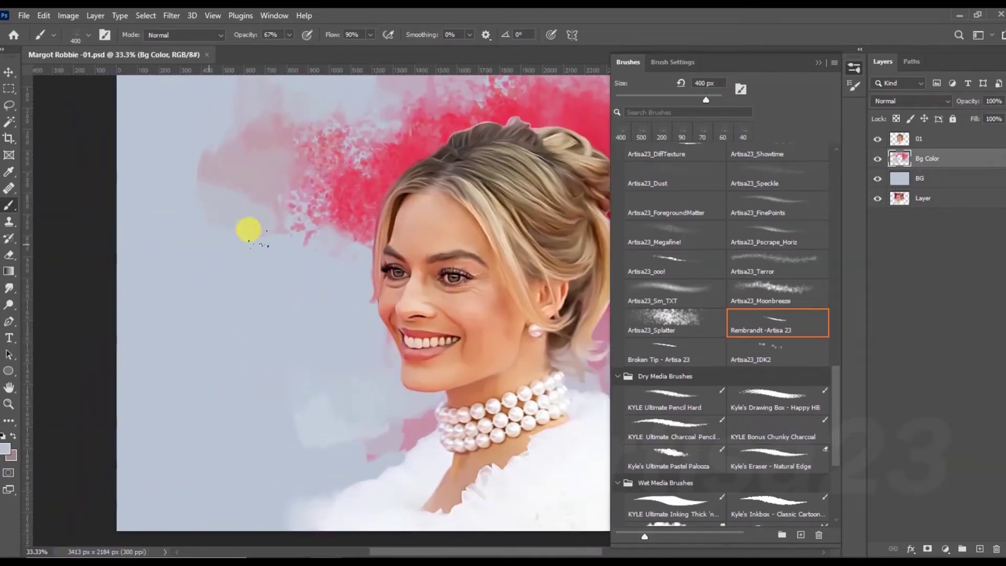
- Paint yellow strokes along the top edge above the hair
alt+click(339, 163)
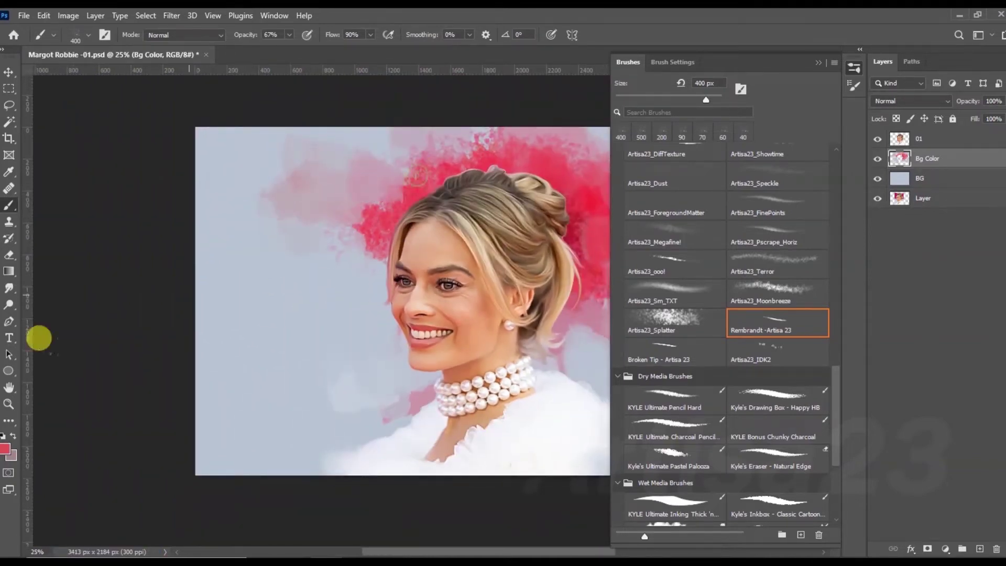
click(5, 448)
click(863, 448)
click(970, 300)
drag(386, 149, 413, 155)
click(5, 448)
click(970, 299)
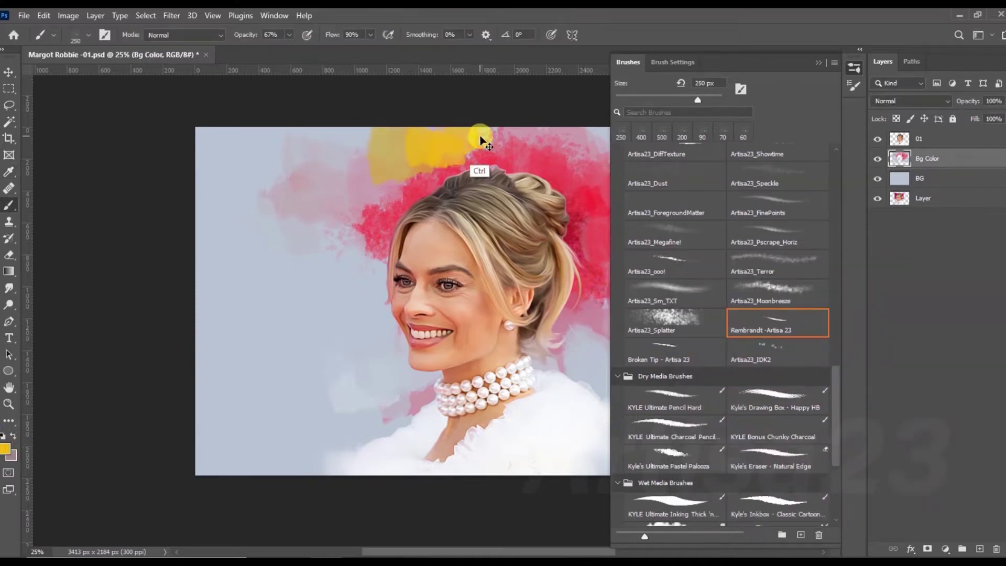
- Spread yellow-orange paint across the top at 46% brush opacity
alt+click(461, 145)
key(4)
key(6)
alt+click(405, 141)
alt+click(354, 135)
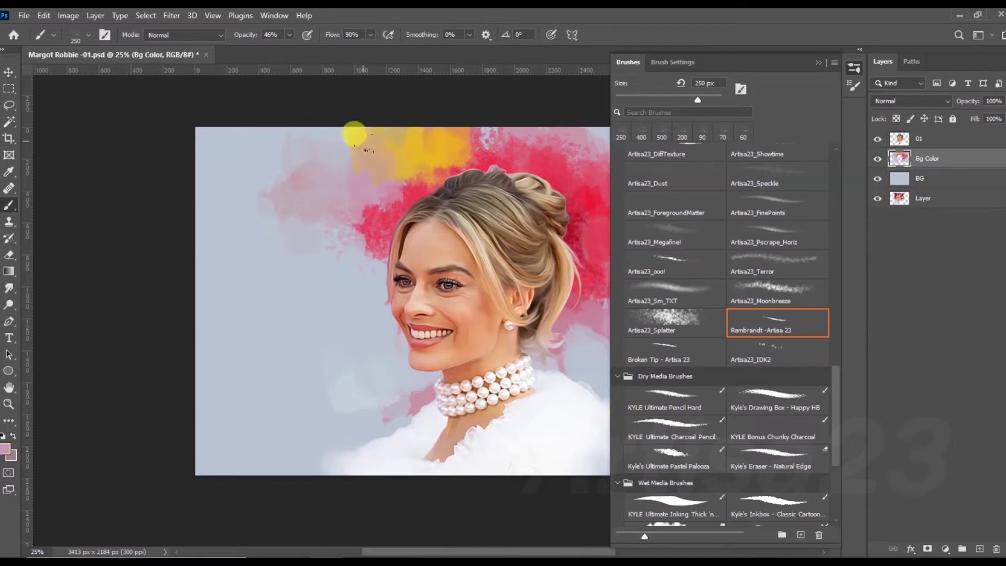
key(F5)
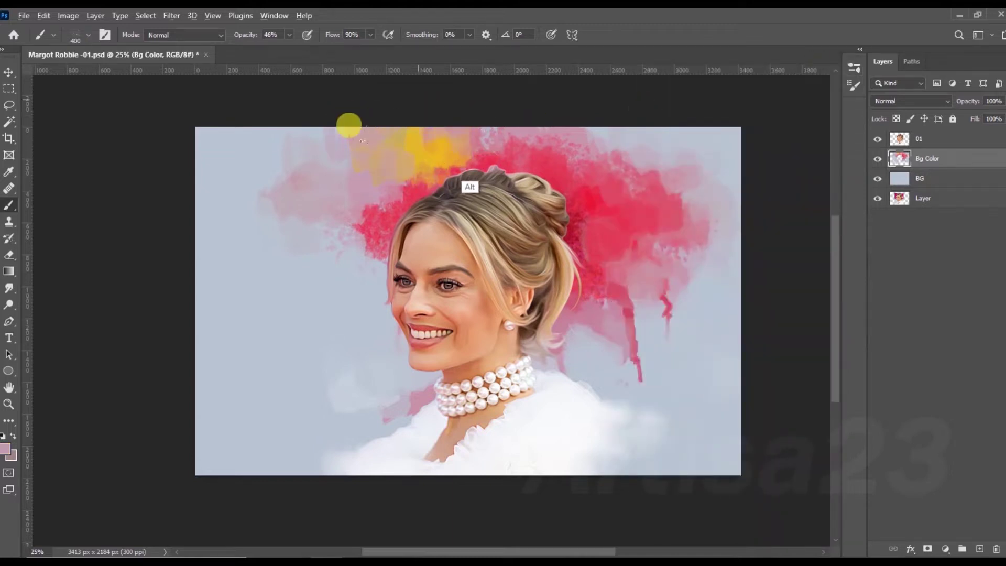
alt+click(435, 142)
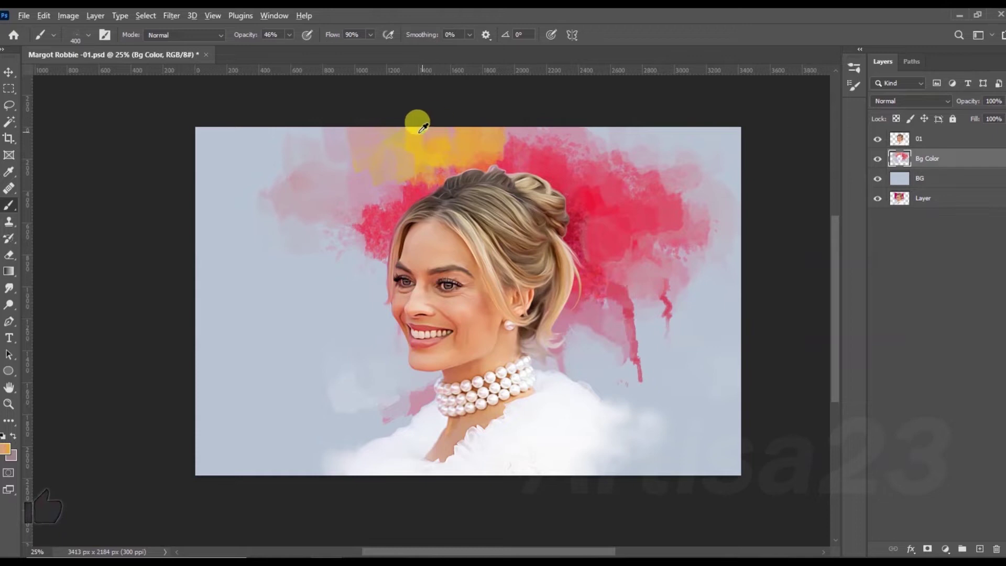
- Paint red-pink along the right edge with a 250 px brush
alt+click(385, 167)
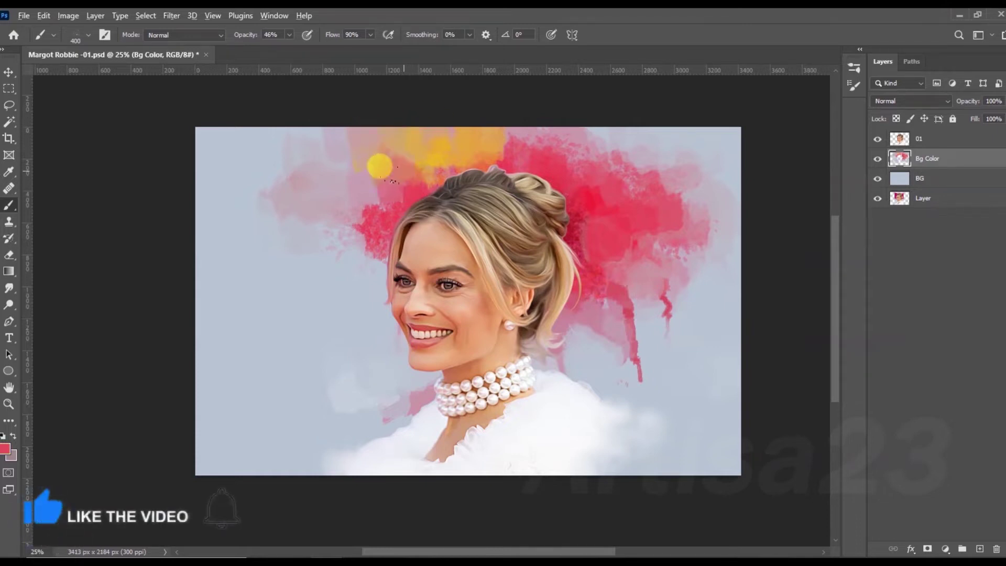
alt+click(344, 164)
alt+click(343, 197)
key(bracketleft)
key(bracketleft)
key(bracketleft)
drag(681, 208, 731, 205)
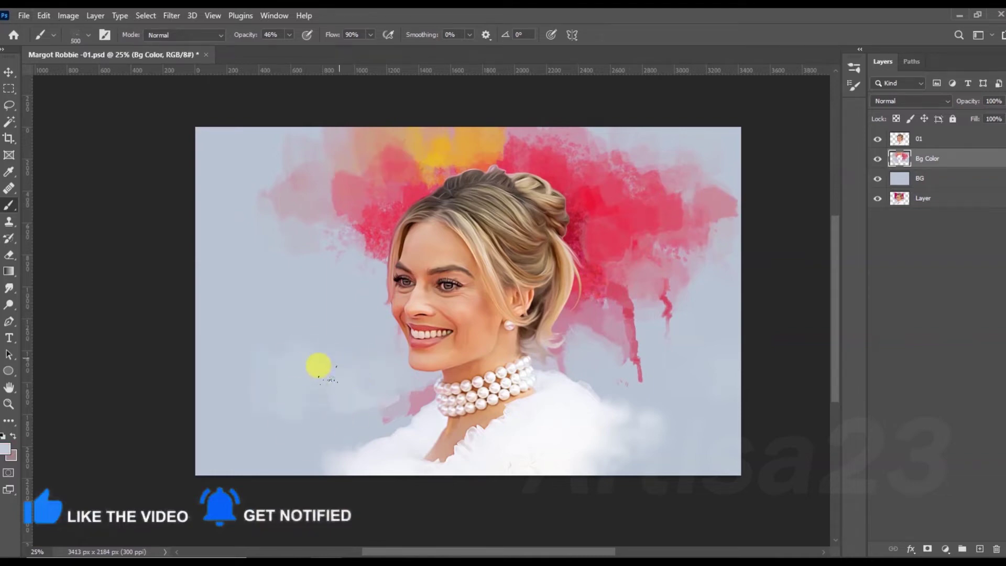
- Dab pink beside the neckline and add a pink patch at the upper left
alt+click(376, 416)
click(378, 387)
alt+click(374, 417)
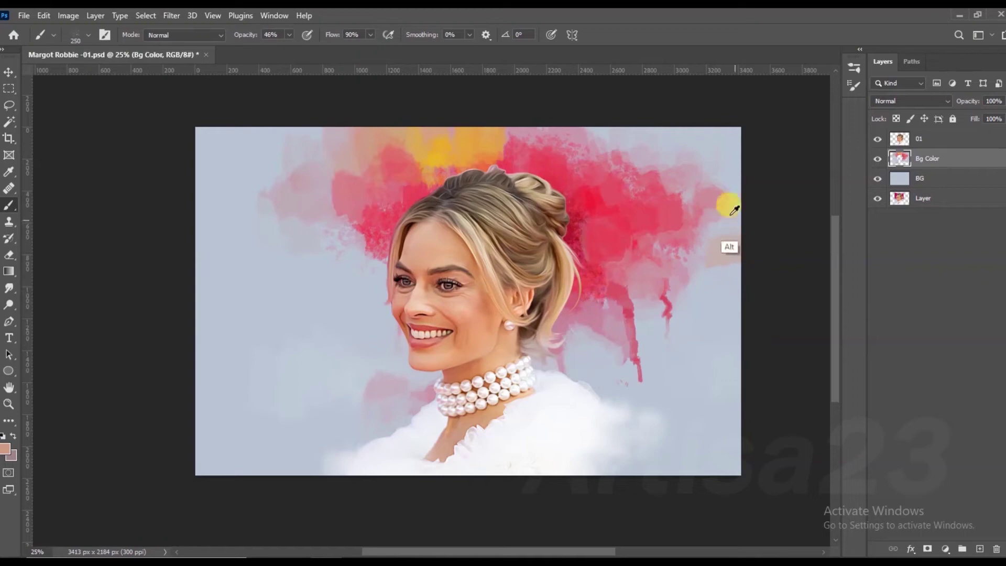
alt+click(700, 260)
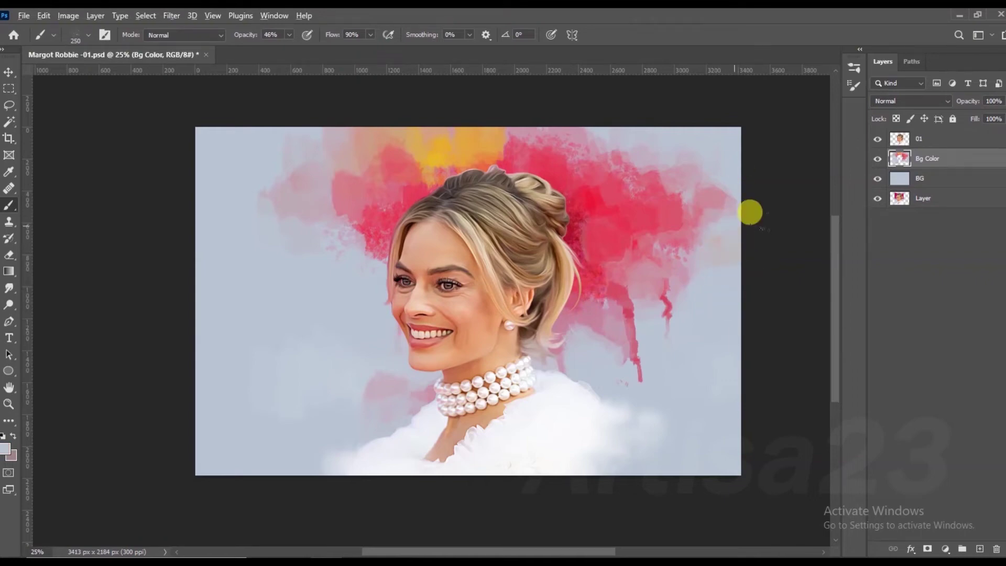
alt+click(664, 164)
drag(252, 200, 230, 206)
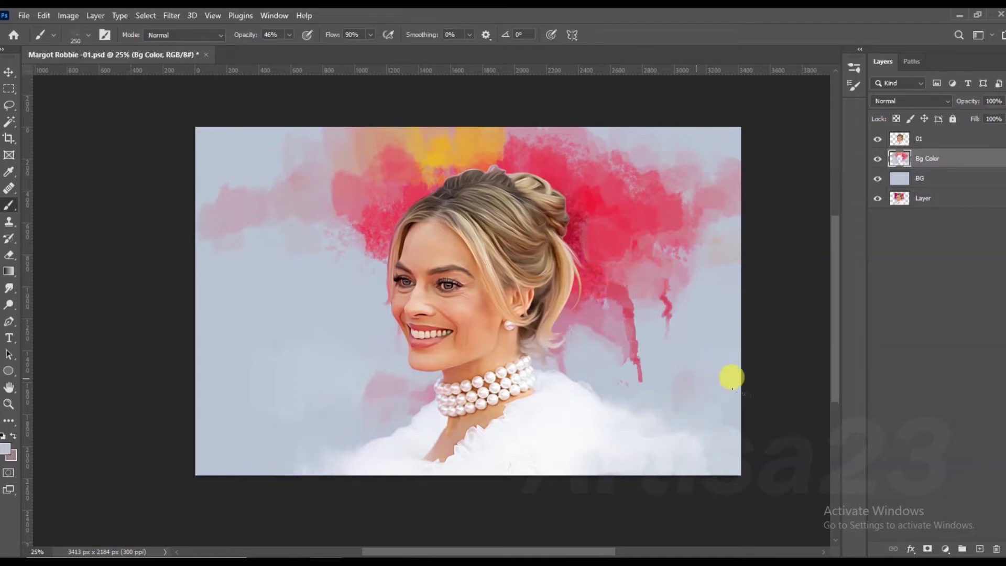
- Zoom in slightly and reselect the Rembrandt -Artisa 23 brush preset
key(ctrl+plus)
click(105, 34)
click(628, 62)
click(799, 328)
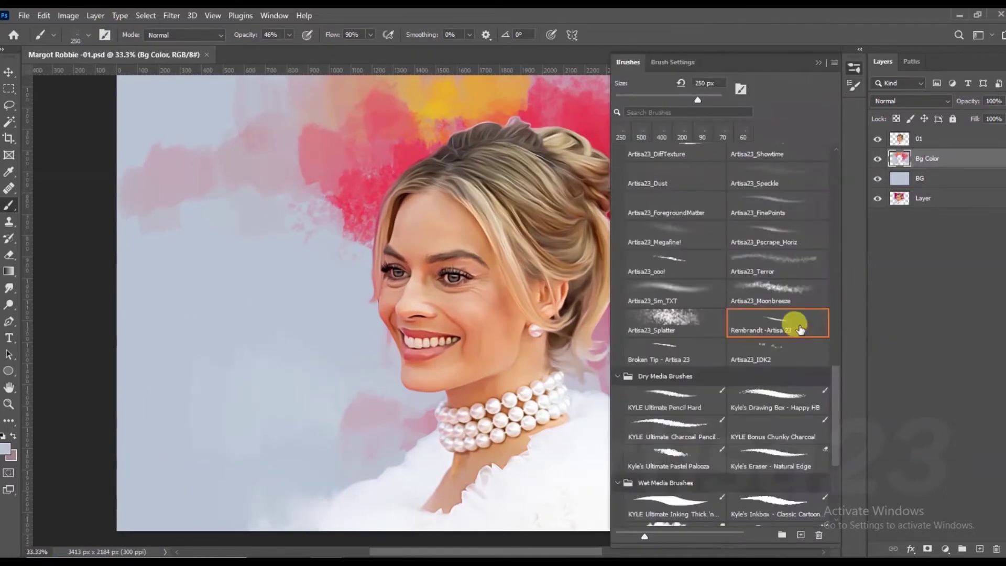
- Zoom out to the full portrait and load the Artisa23_Splatter brush at 90 px
double_click(800, 329)
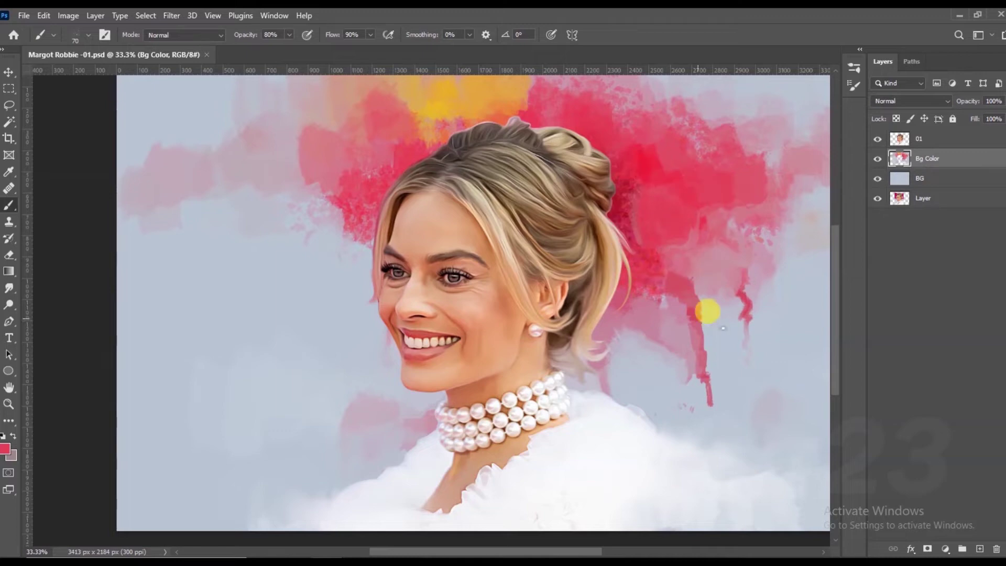
scroll(709, 336, up, 1)
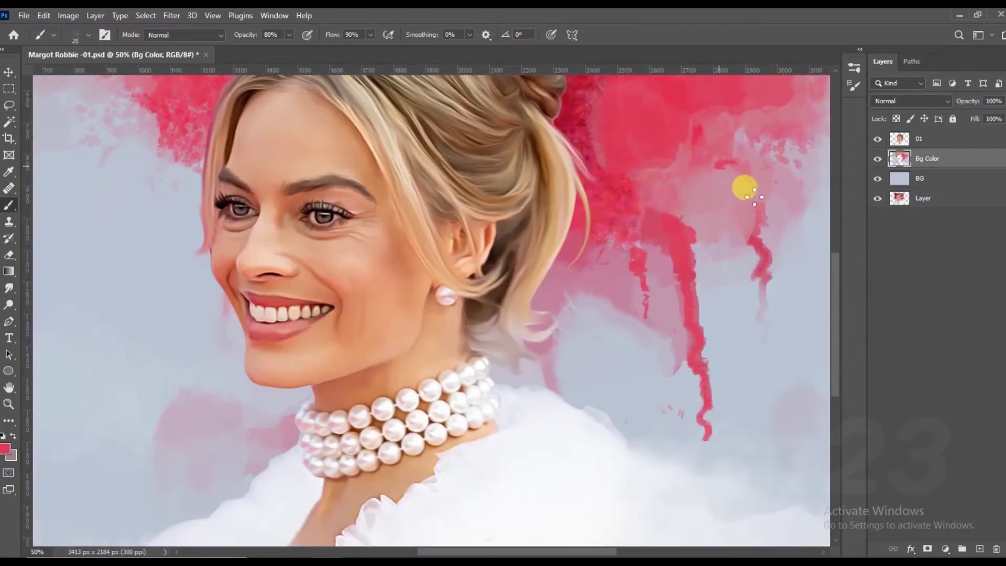
key(ctrl+minus)
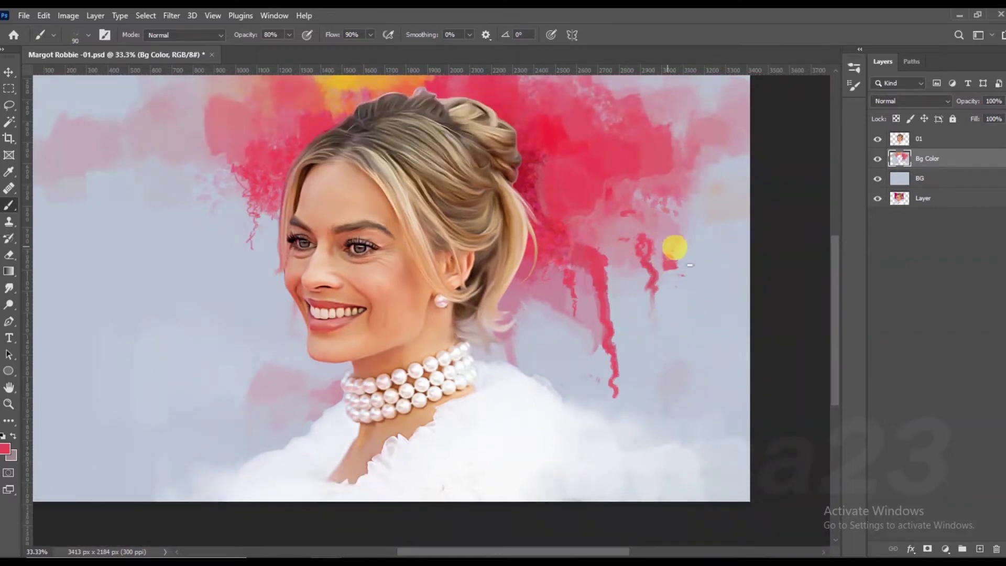
key(ctrl+minus)
click(912, 61)
key(F5)
click(641, 61)
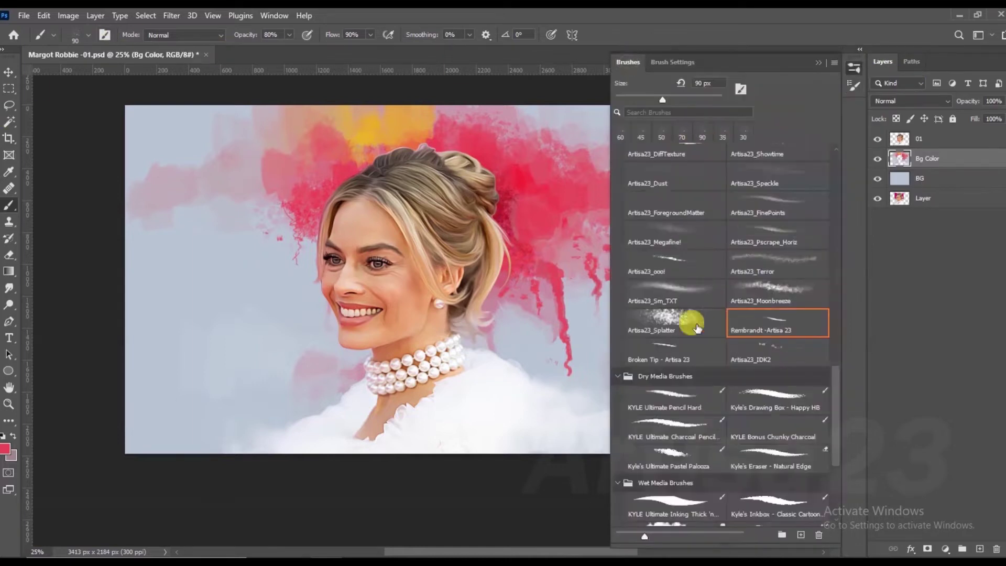
- Spray orange, red and pale pinkish-mauve speckles around the splash, sampling each colour from the canvas
click(741, 328)
key(F5)
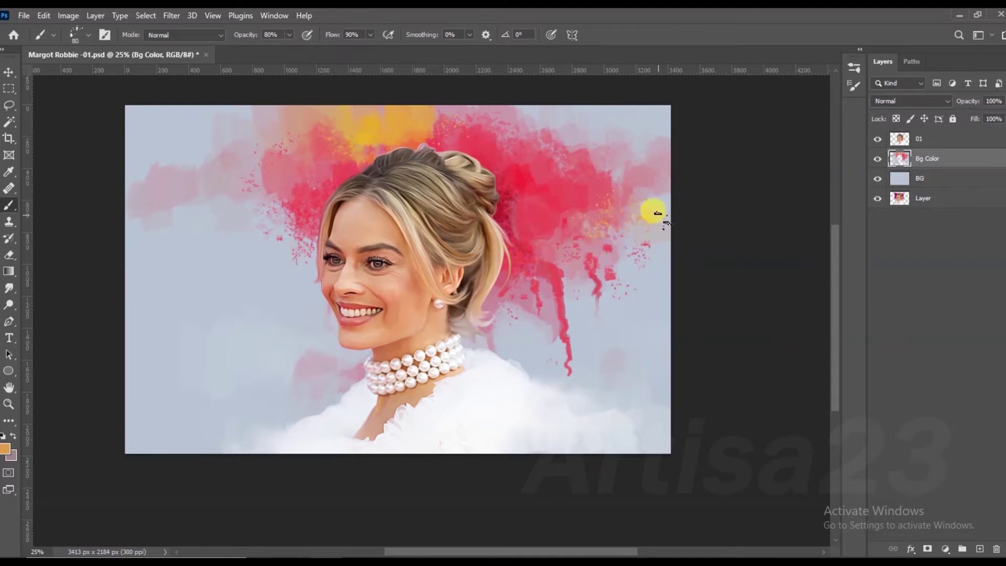
click(262, 221)
alt+click(325, 201)
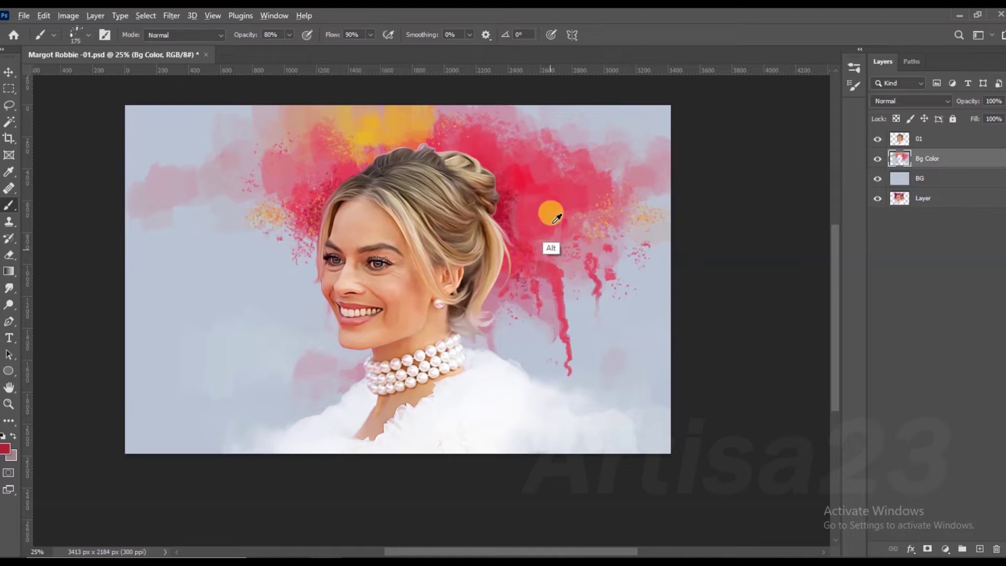
alt+click(575, 209)
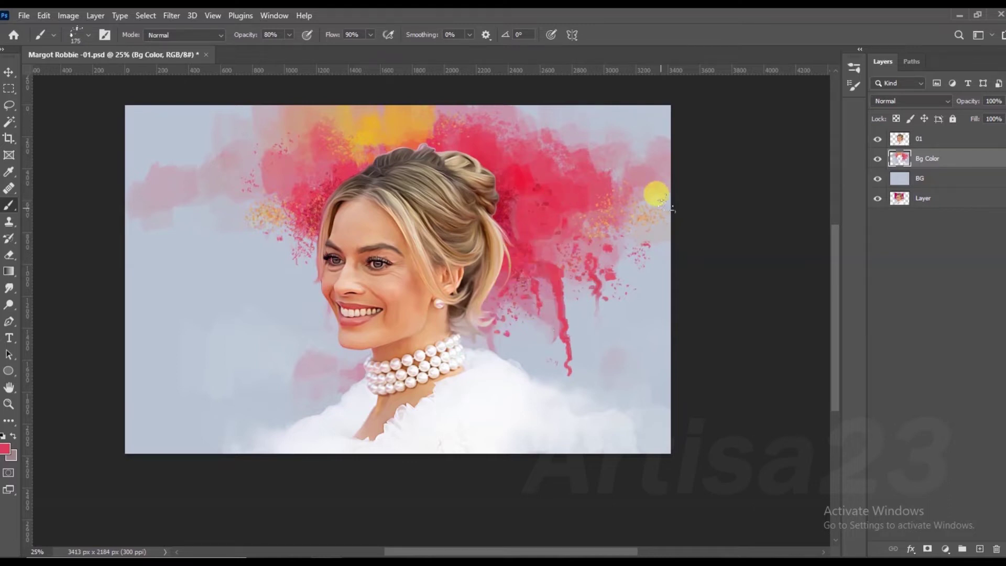
alt+click(655, 195)
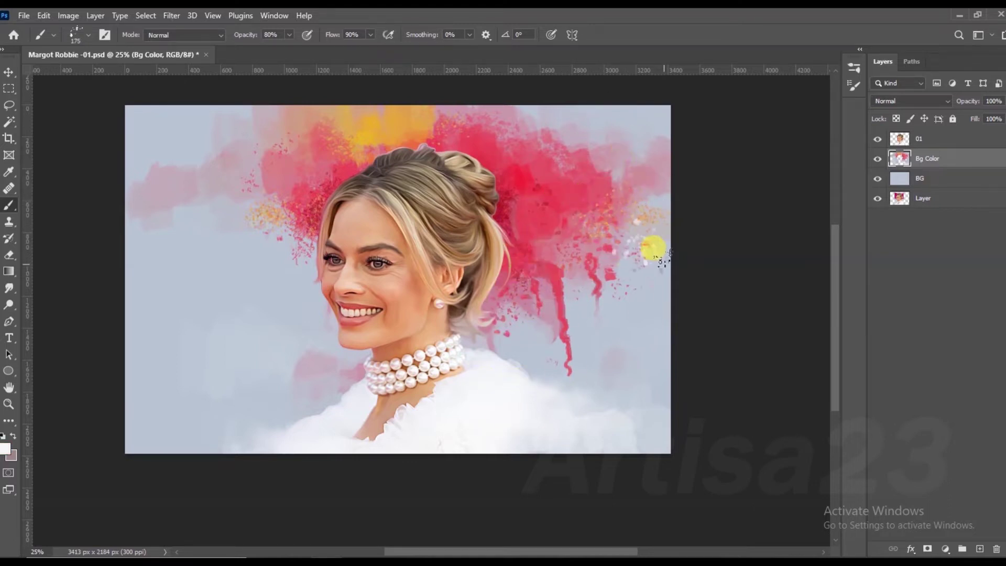
- Lower the splatter brush opacity to 36% and make layer 01 active
drag(288, 36, 264, 48)
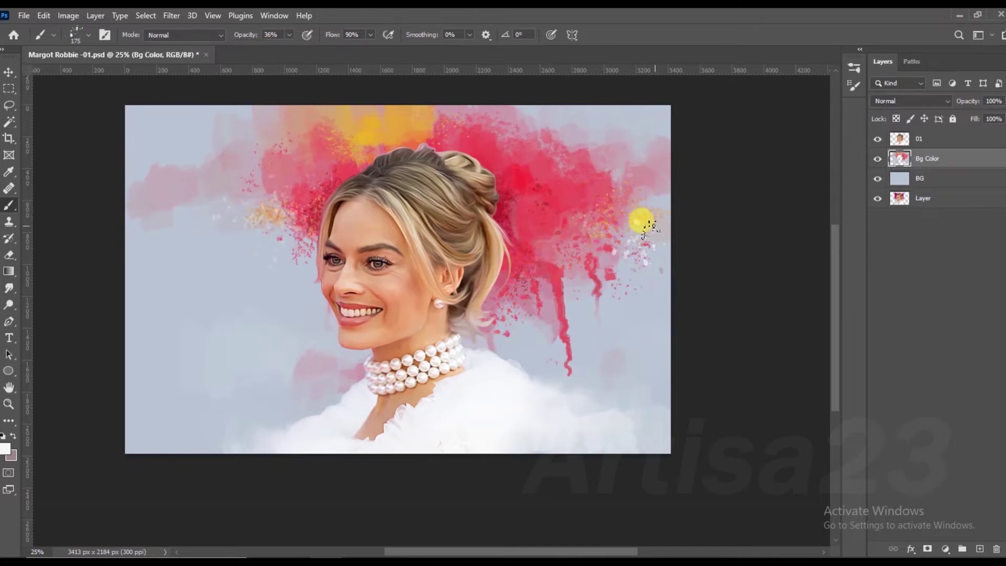
scroll(561, 310, up, 1)
ctrl+click(274, 164)
- Add a new empty layer above 01 and name it Line
key(r)
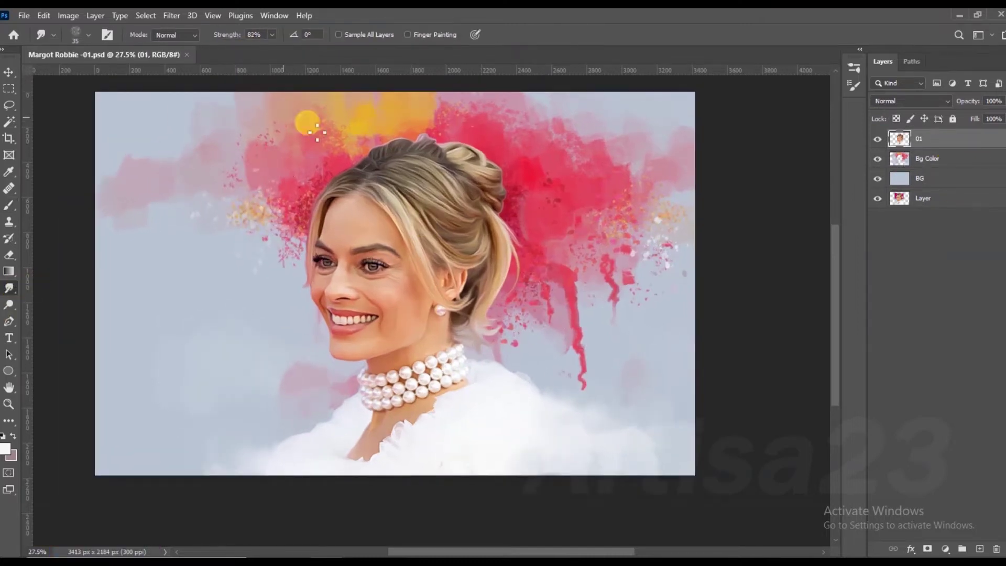
click(979, 548)
click(71, 105)
click(107, 33)
drag(834, 263, 827, 97)
- Save the document as a new numbered version, ending the file name with 'b'
click(516, 198)
key(ctrl+s)
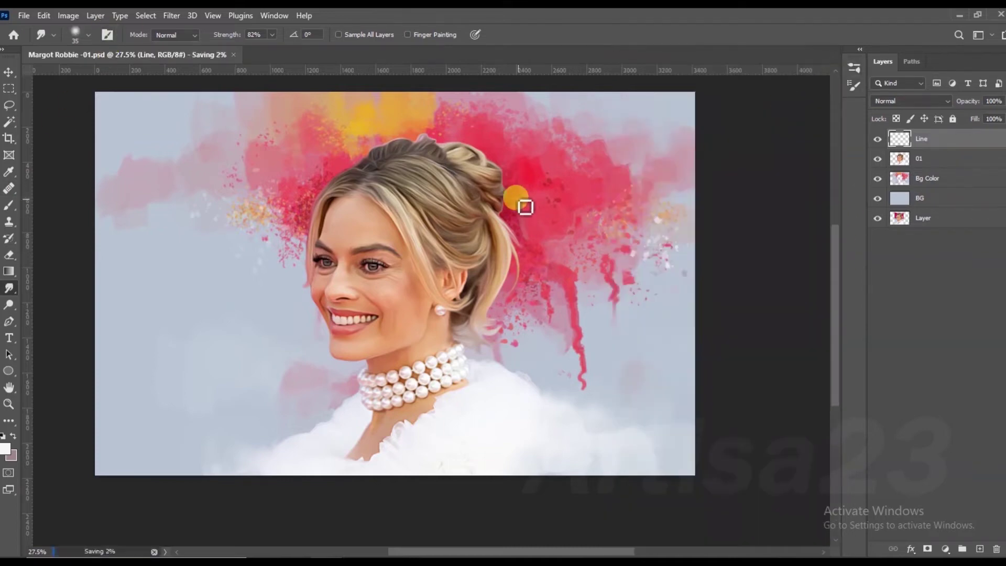
key(ctrl+shift+s)
click(246, 149)
click(373, 347)
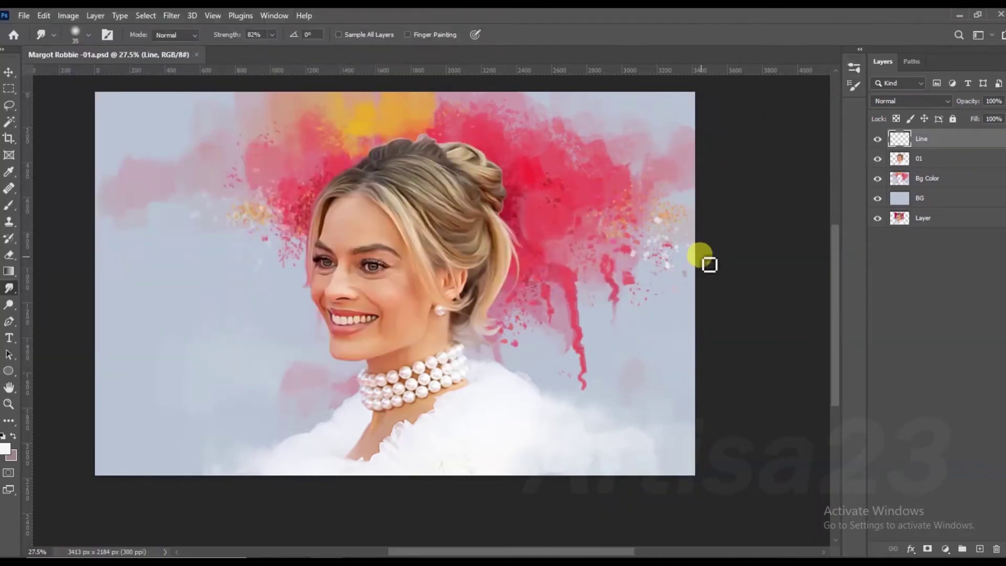
key(ctrl+shift+s)
key(BackSpace)
text(b)
key(Return)
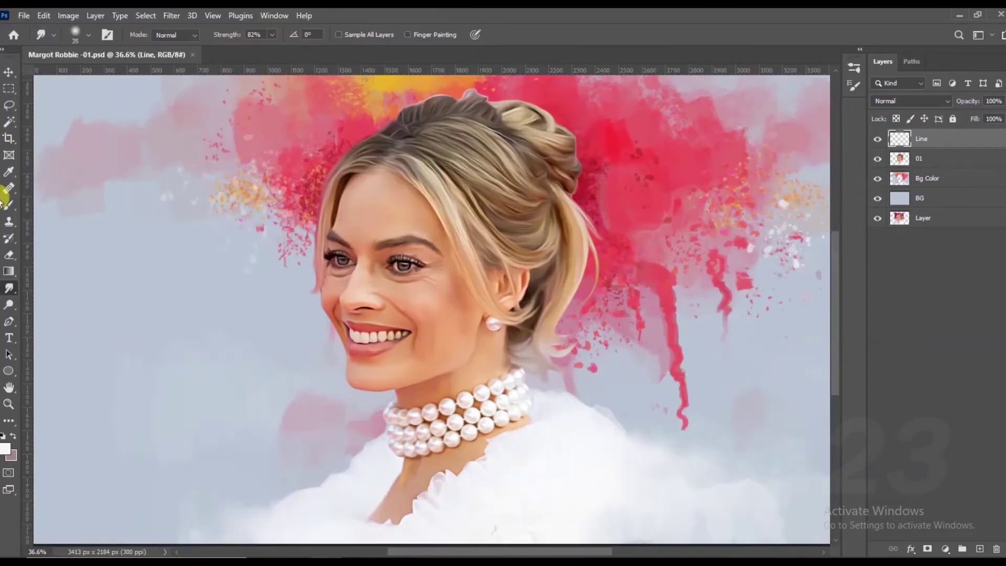
- Choose a Brush tip from the presets and zoom in on the nose and mouth
click(8, 204)
key(F5)
click(629, 64)
click(673, 191)
key(F5)
key(ctrl+plus)
key(ctrl+plus)
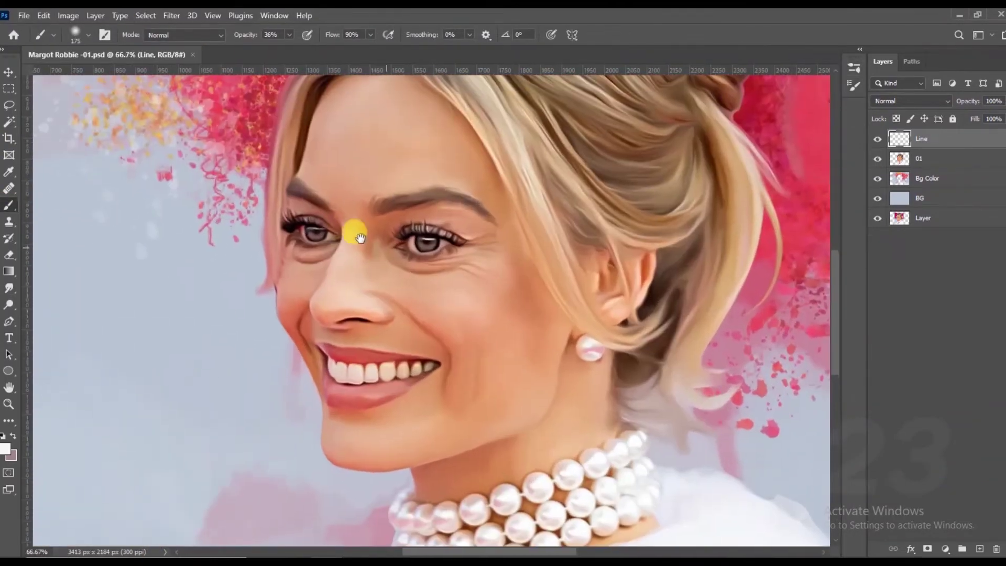
key(ctrl+plus)
key(ctrl+plus)
- Give the Smudge tool a new brush tip, 60% strength and a smaller size
click(9, 288)
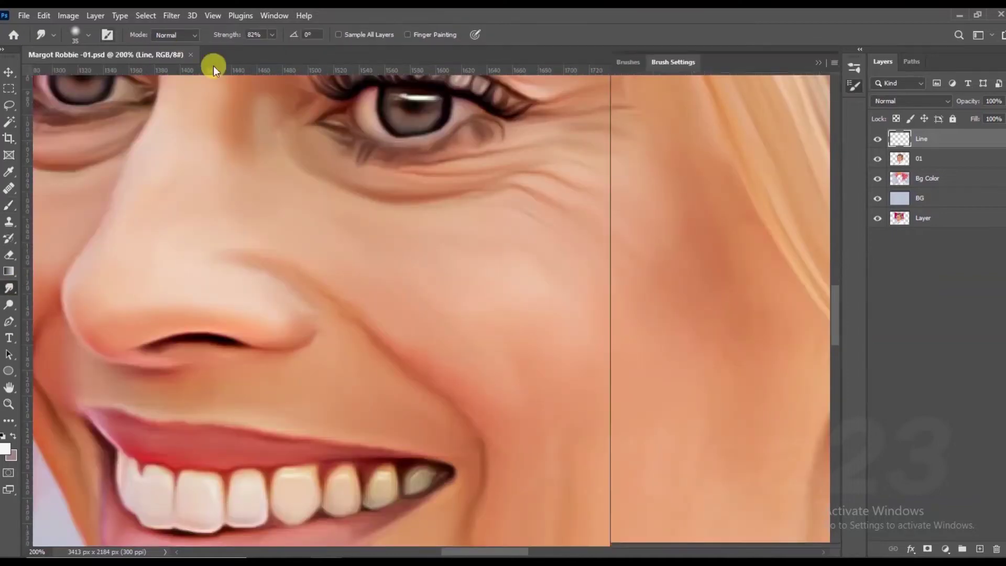
click(108, 35)
scroll(834, 217, down, 5)
click(819, 67)
click(272, 35)
key(bracketleft)
key(bracketleft)
key(bracketleft)
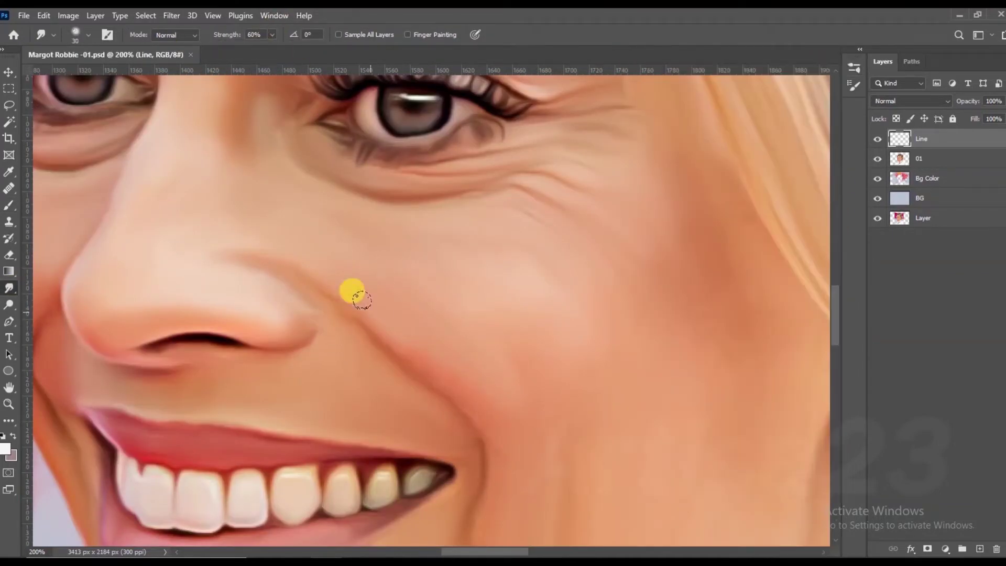
key(bracketleft)
key(alt+bracketleft)
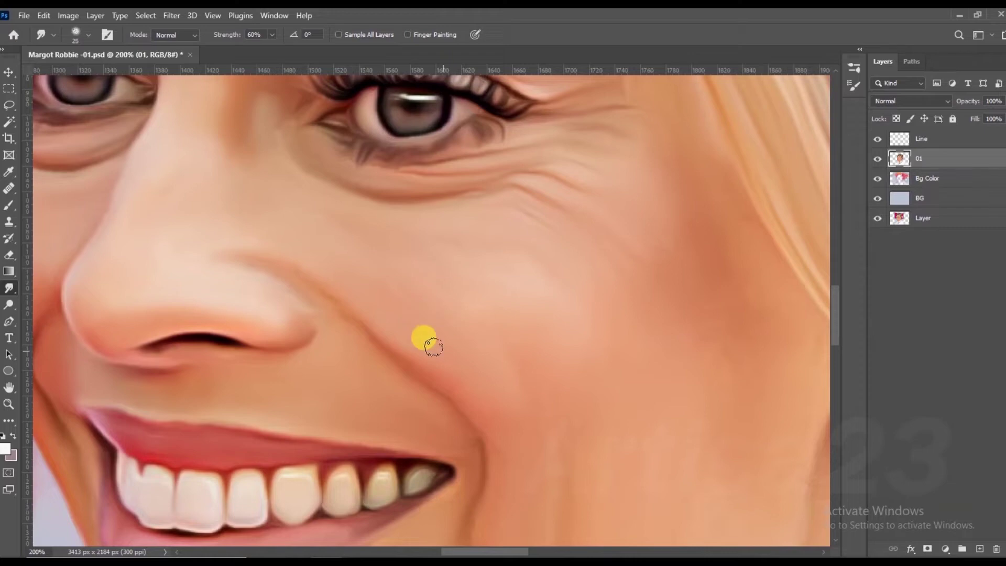
scroll(370, 238, left, 3)
- Set the Brush to size 3 with the Line layer active
click(9, 205)
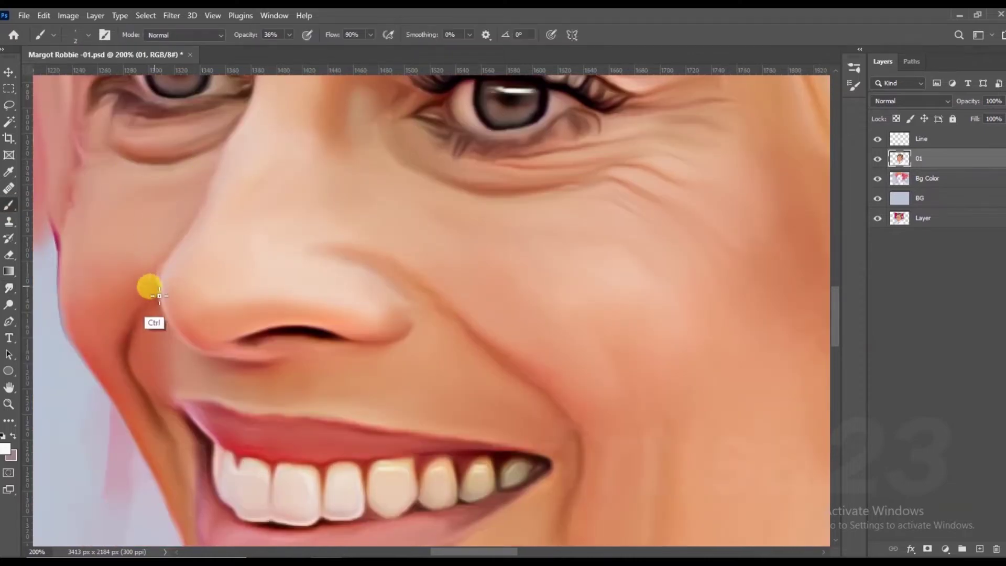
key(bracketright)
scroll(411, 284, down, 1)
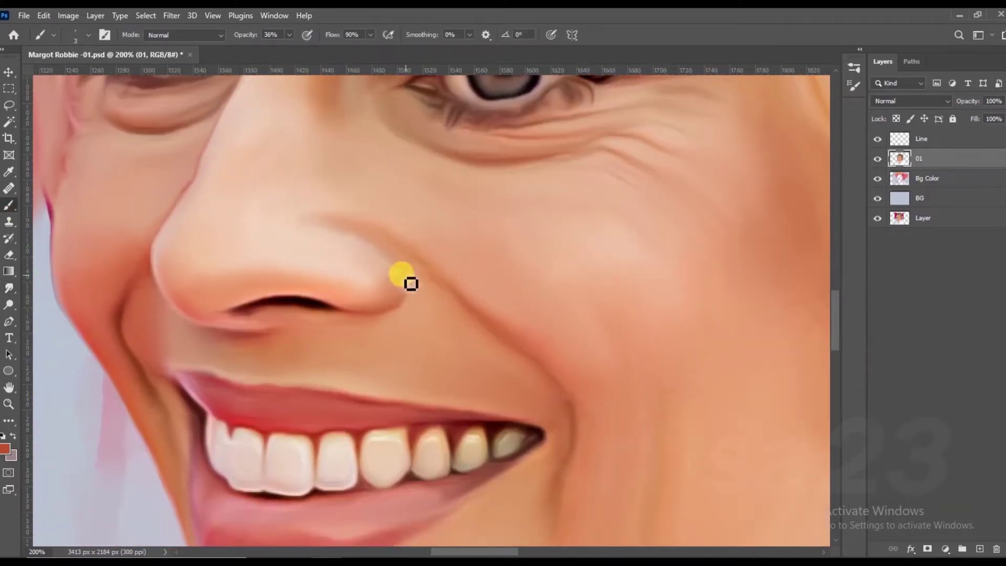
key(alt+bracketright)
- Draw a line along the nose crease, then set a 1 px, 70%-opacity brush in sampled orange-brown
mouse_move(338, 227)
mouse_down()
mouse_move(443, 286)
mouse_move(309, 215)
mouse_up()
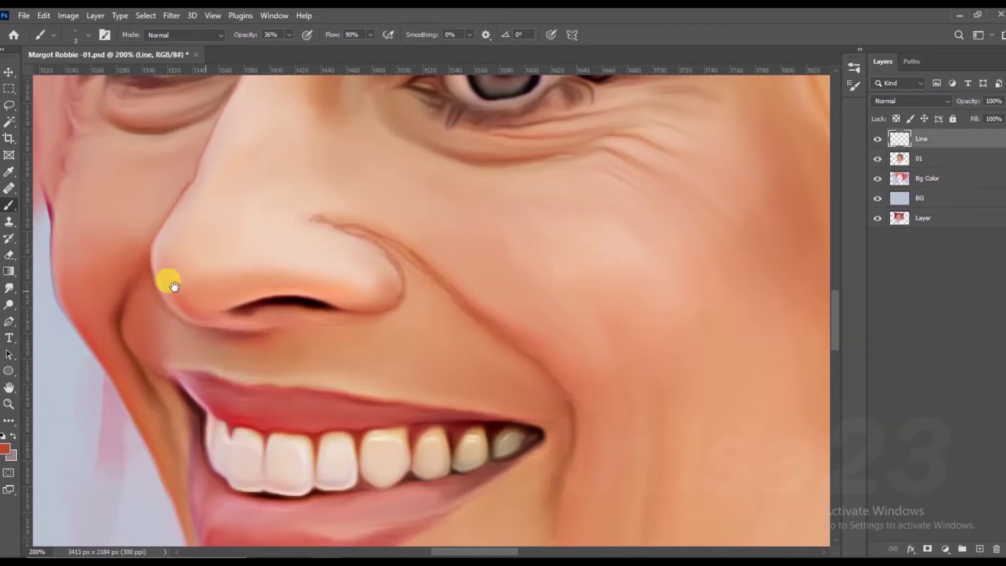
key(ctrl+minus)
scroll(352, 207, up, 2)
alt+click(368, 230)
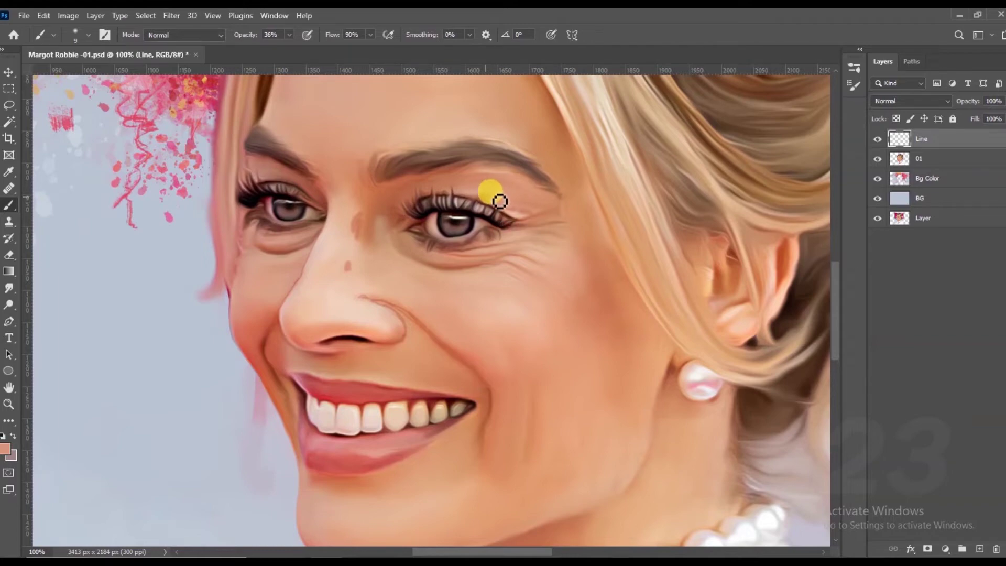
alt+click(506, 198)
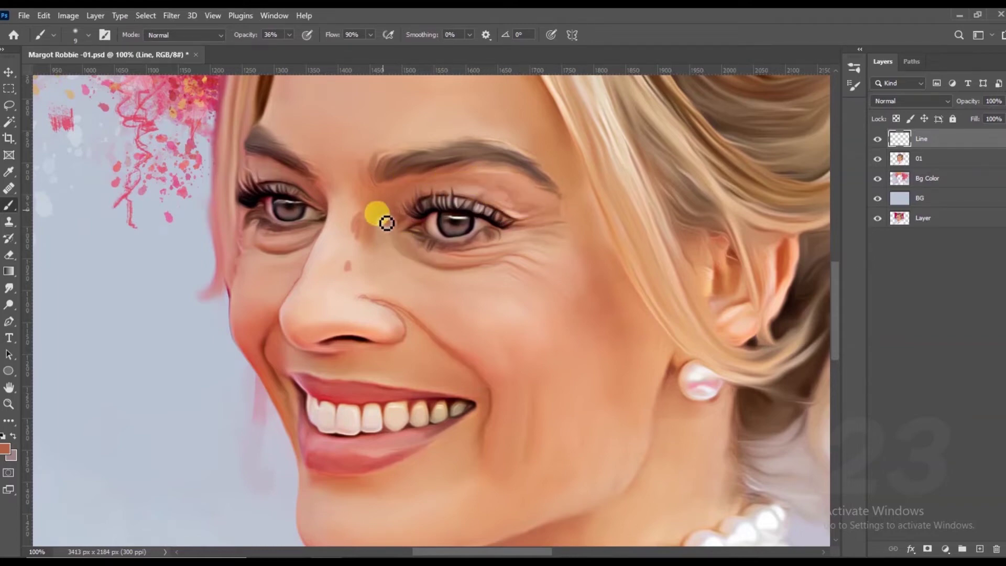
key(bracketleft)
key(bracketleft)
key(bracketleft)
scroll(280, 258, up, 1)
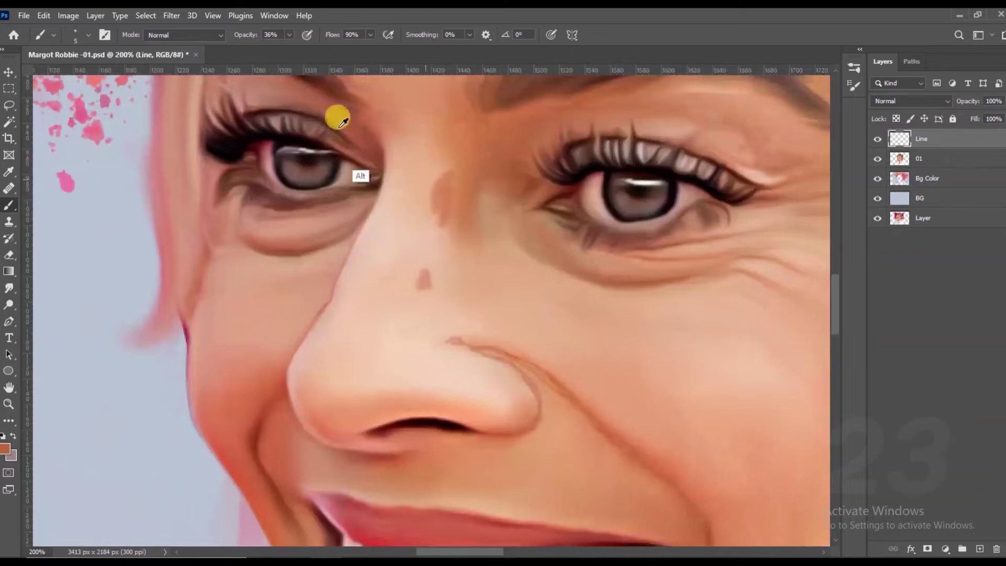
key(7)
key(bracketleft)
key(bracketleft)
key(bracketleft)
- Draw thin magenta and brown lines along the cheek and left face edge, and under the lower eyelid
alt+click(184, 327)
drag(184, 314, 215, 241)
alt+click(269, 202)
mouse_move(234, 191)
mouse_down()
mouse_move(209, 230)
mouse_move(186, 324)
mouse_up()
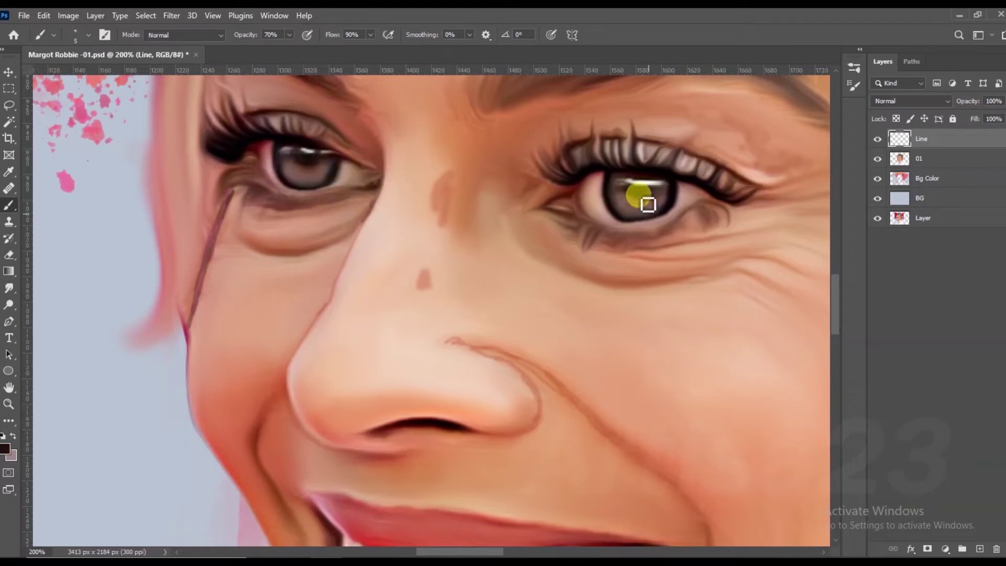
key(bracketleft)
key(bracketleft)
key(bracketleft)
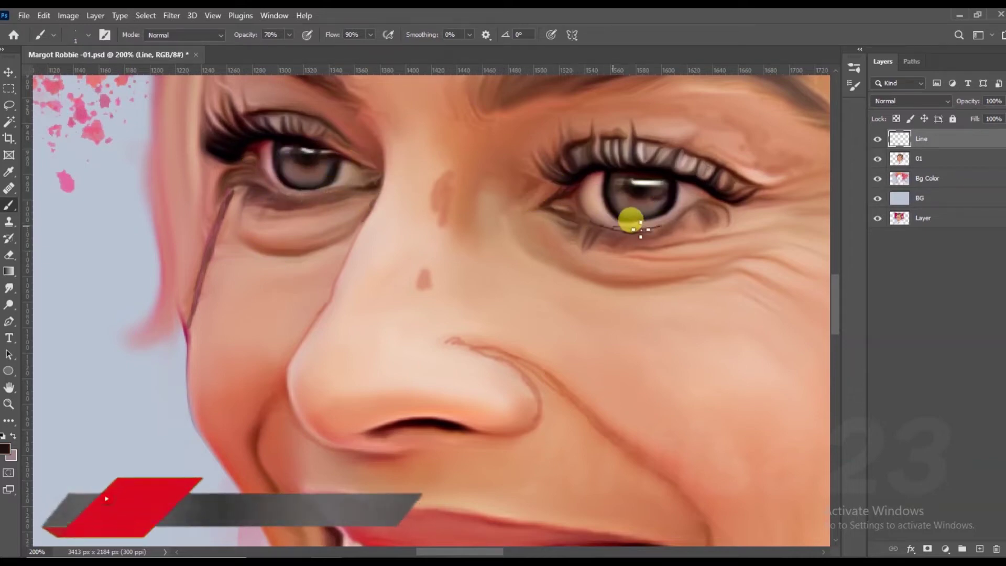
drag(592, 223, 720, 201)
- Sample the skin tone and zoom out to 100% with the Line layer active
key(r)
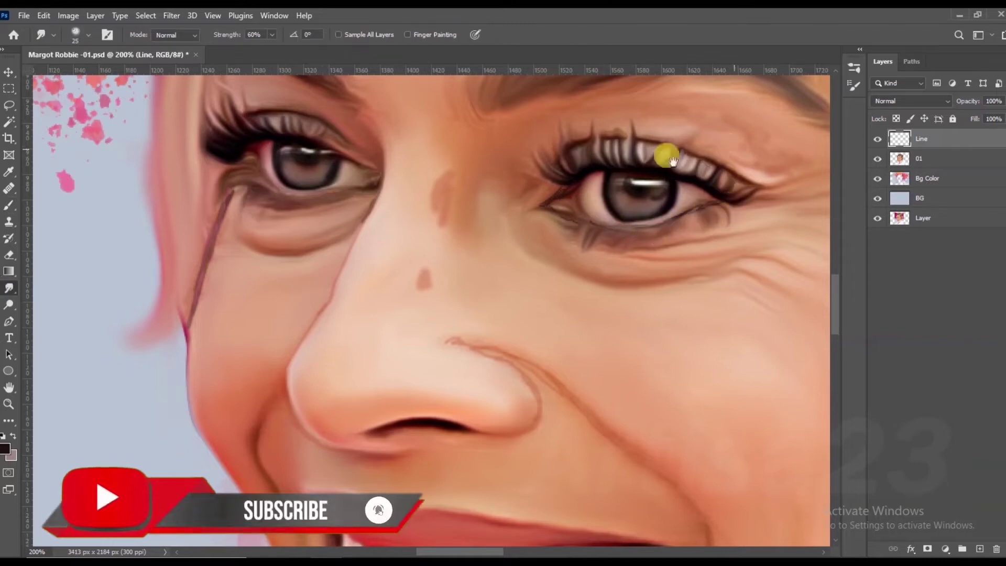
scroll(523, 210, right, 2)
key(b)
alt+click(359, 299)
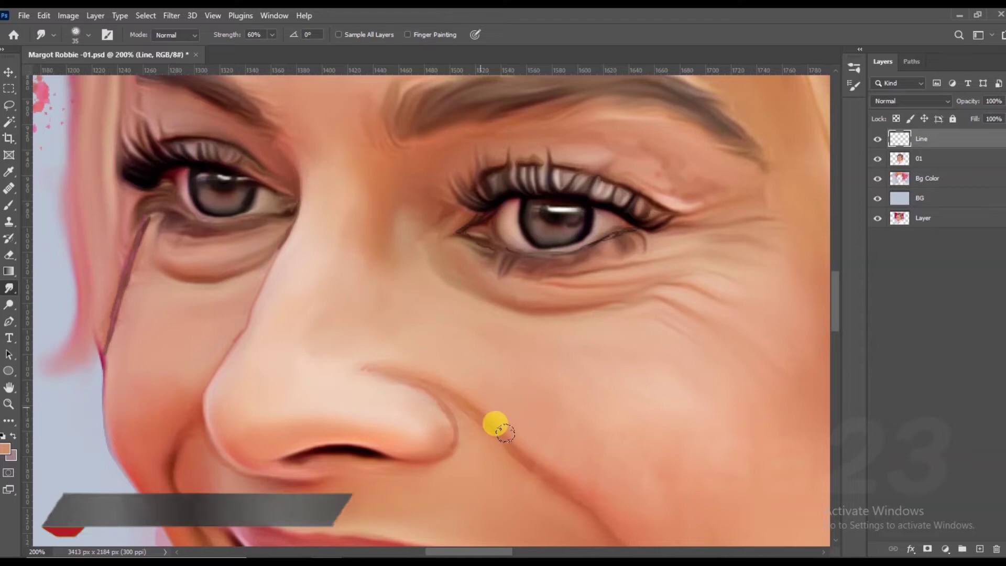
key(ctrl+minus)
key(alt+bracketleft)
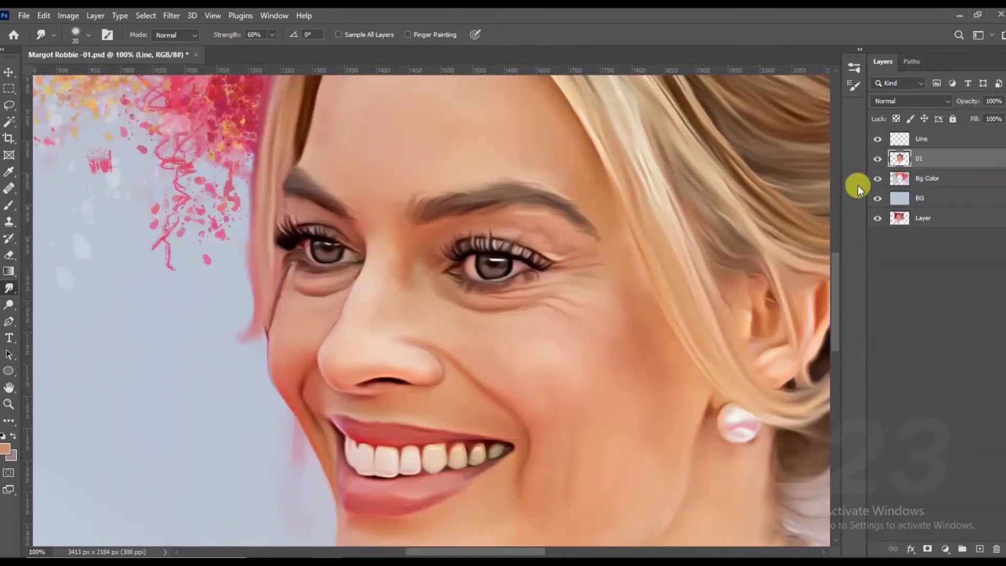
key(alt+bracketright)
scroll(388, 292, up, 3)
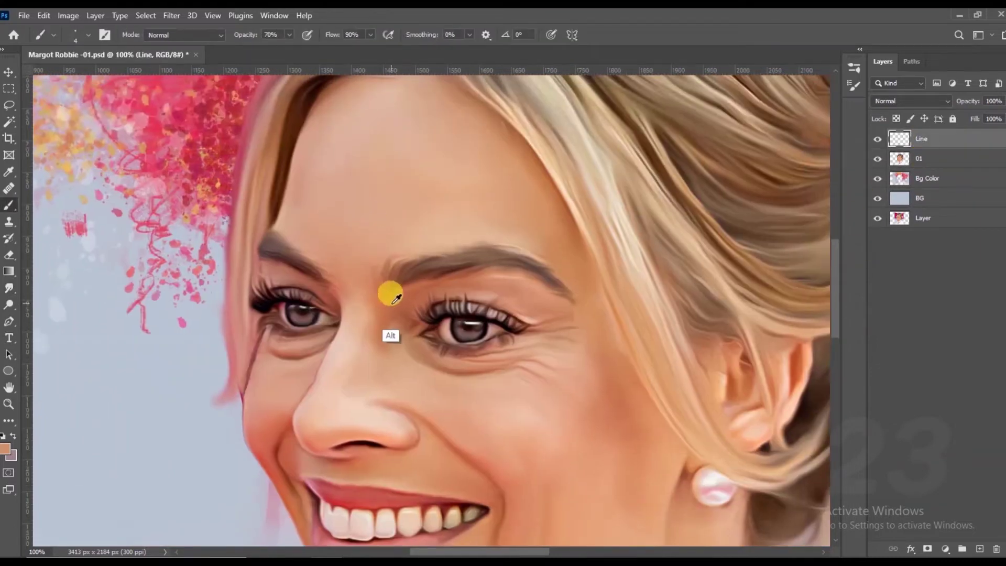
- Try brown strokes on the forehead, undo them, and sample a lighter peach tone
drag(309, 220, 364, 246)
key(ctrl+z)
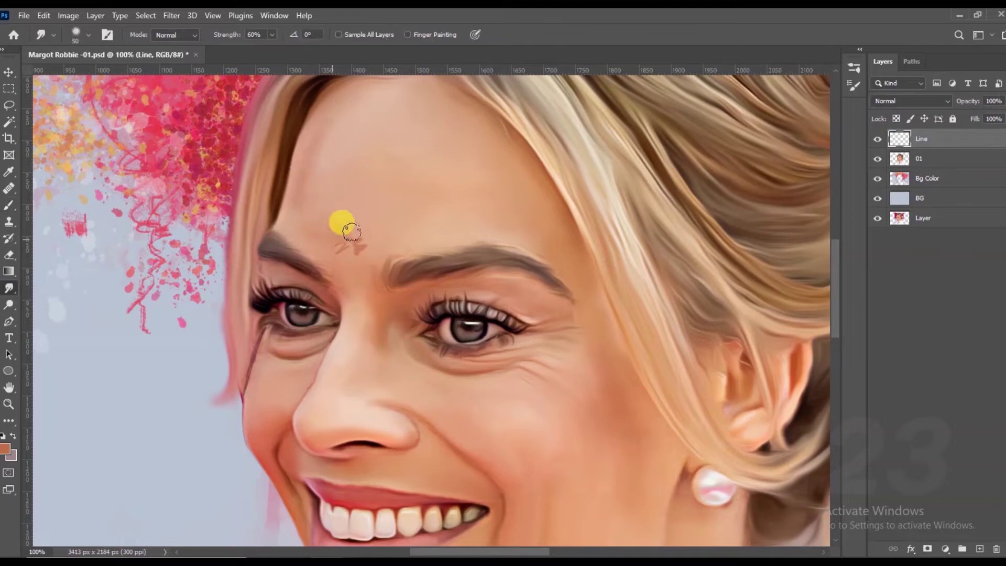
key(b)
drag(365, 180, 427, 178)
key(ctrl+z)
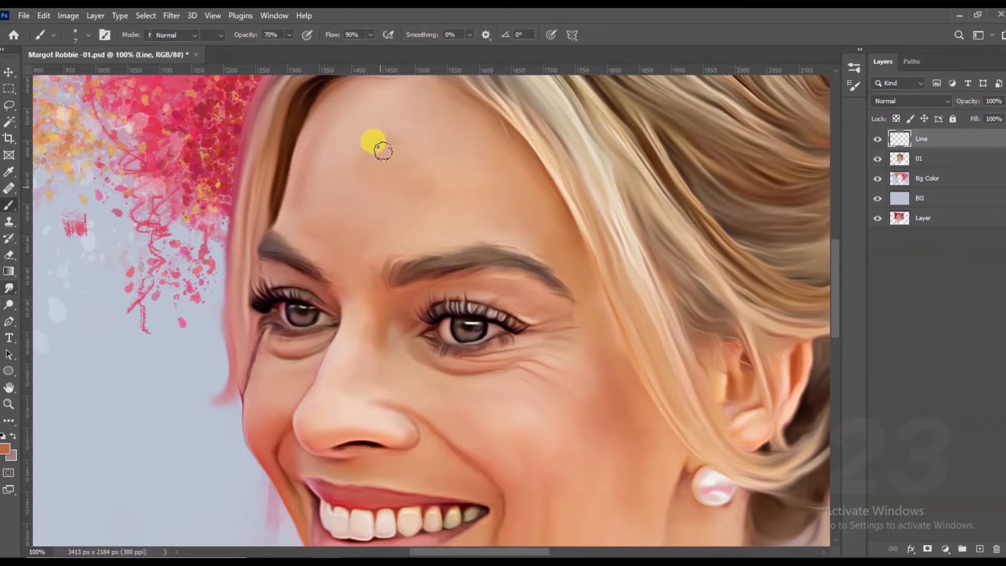
alt+click(570, 271)
alt+click(429, 159)
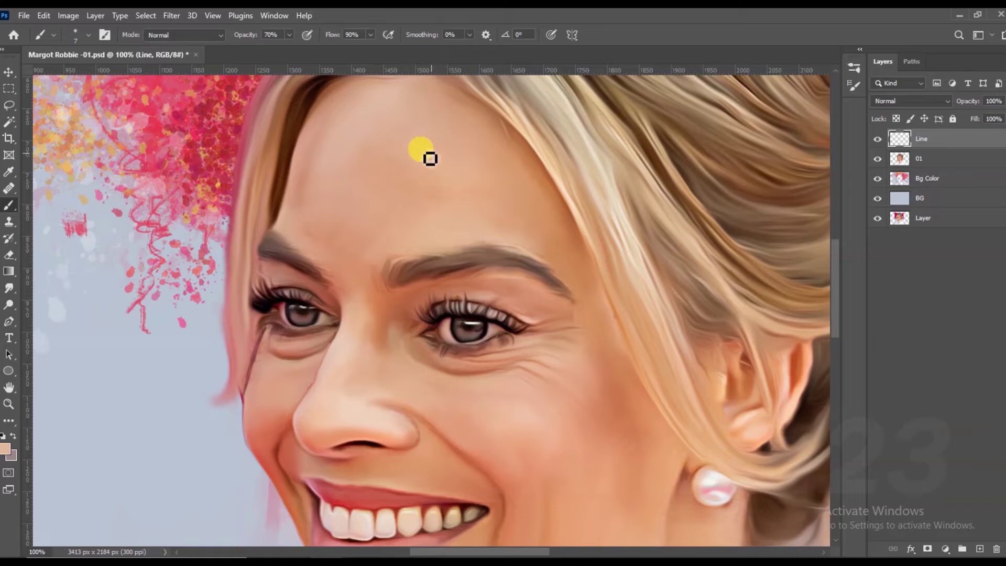
- Paint and smudge a dark line along the jaw below the earring, adding a light peach stroke beside it
click(9, 288)
scroll(488, 173, down, 3)
key(b)
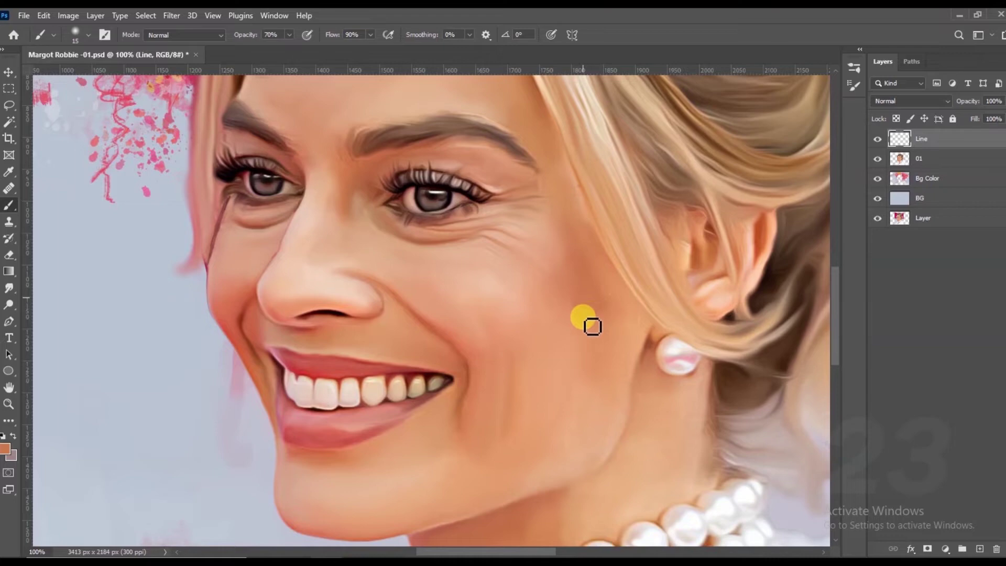
click(9, 288)
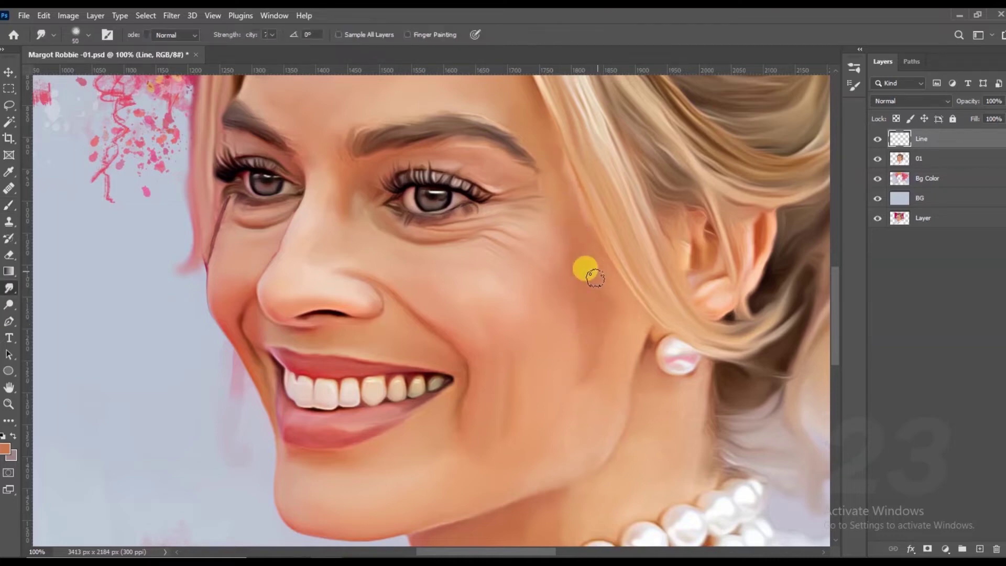
scroll(581, 356, down, 3)
key(b)
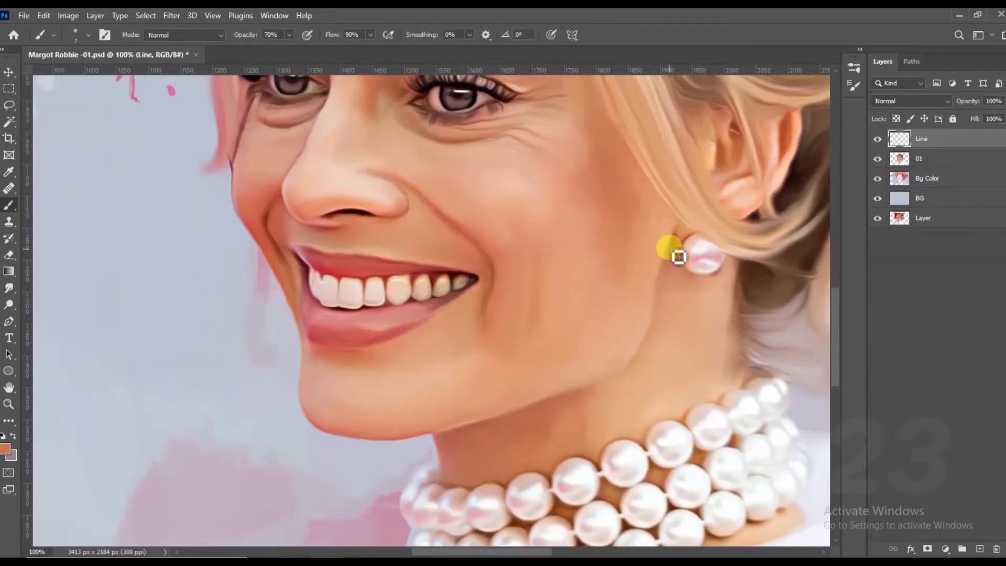
mouse_move(659, 313)
mouse_down()
mouse_move(608, 388)
mouse_move(576, 391)
mouse_up()
key(r)
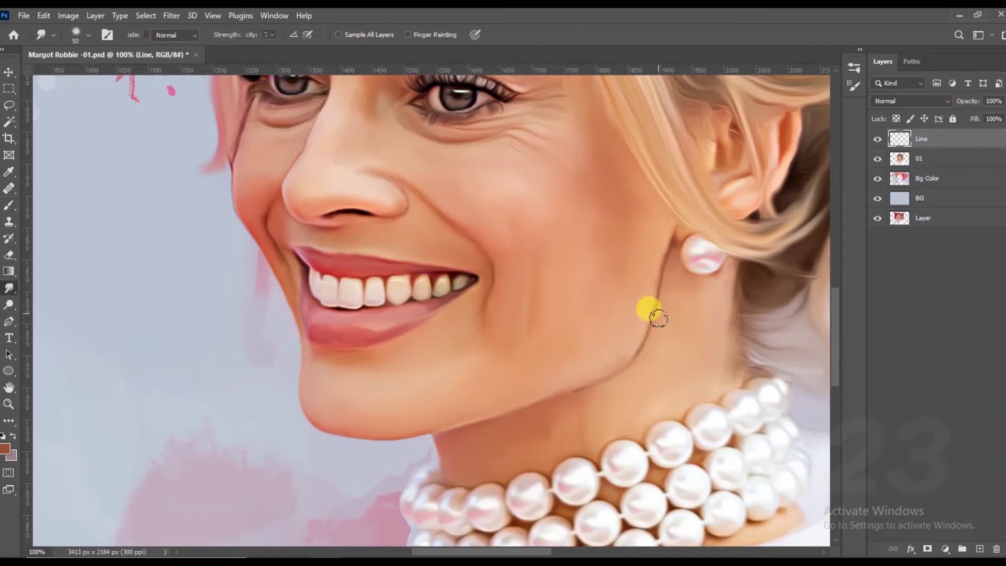
click(17, 215)
alt+click(539, 241)
mouse_move(626, 356)
mouse_down()
mouse_move(588, 382)
mouse_move(493, 411)
mouse_up()
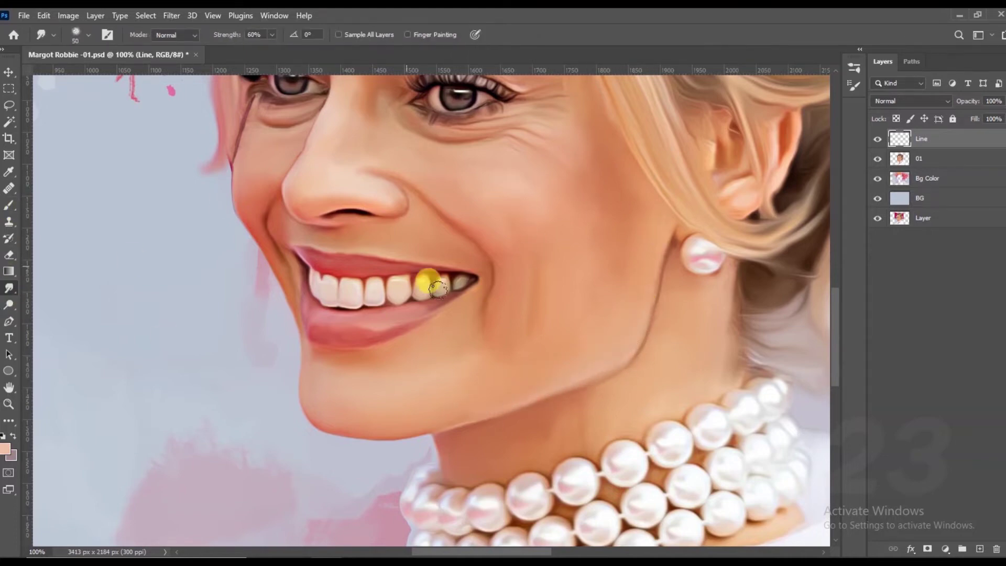
key(ctrl+plus)
- At brush size 5, paint light highlights along the upper tooth edges, undoing trial lower-lip strokes
key(bracketleft)
key(bracketleft)
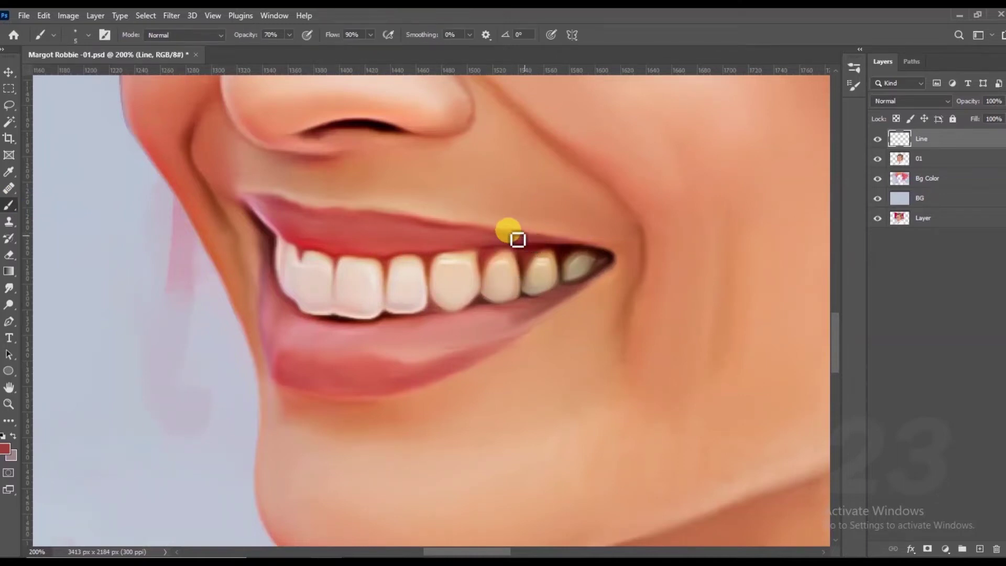
mouse_move(287, 240)
mouse_down()
mouse_move(424, 262)
mouse_move(480, 253)
mouse_move(388, 241)
mouse_up()
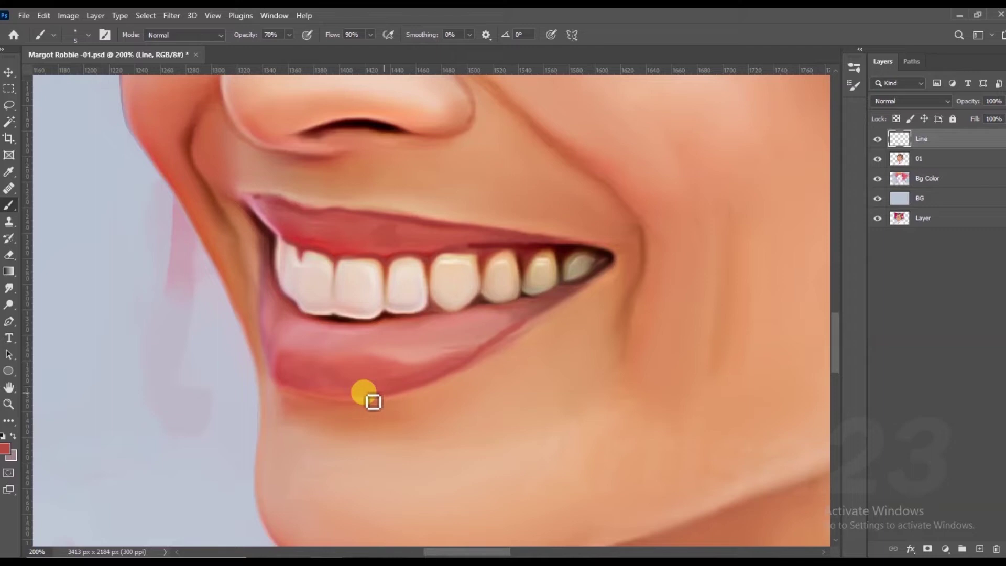
drag(303, 384, 370, 382)
key(r)
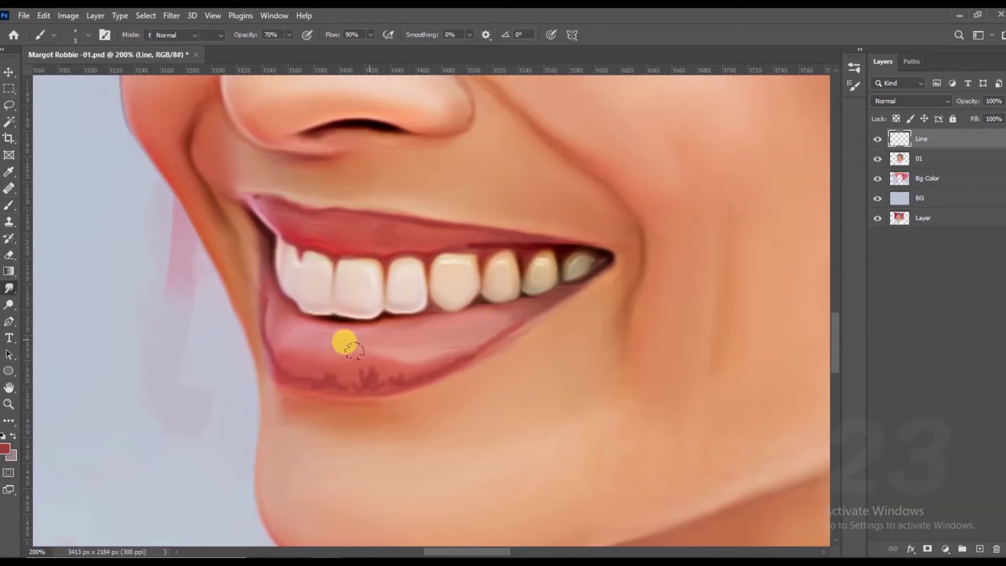
key(ctrl+z)
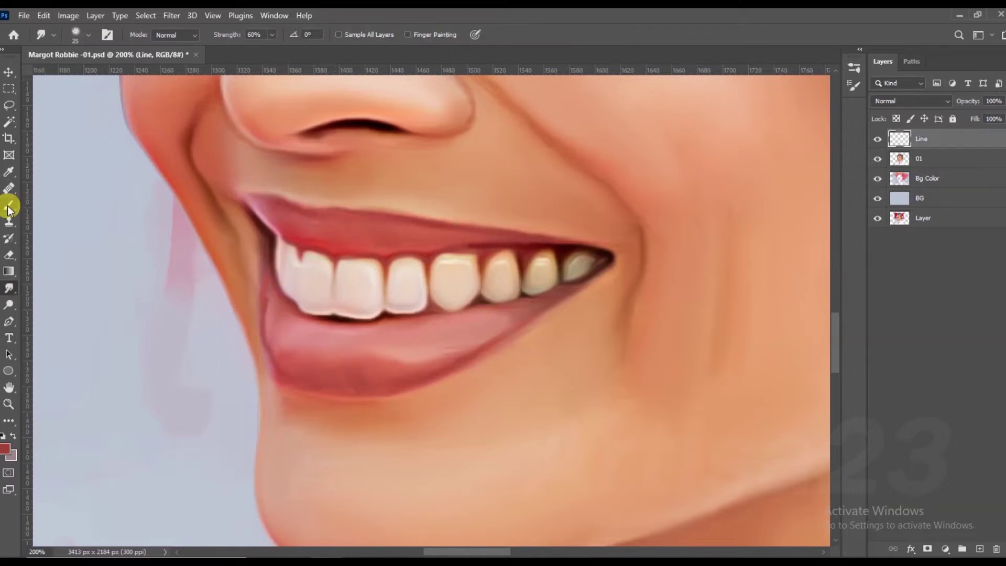
- Reduce the brush size to 15 and return to the Line layer with a red paint colour
key(alt+bracketleft)
key(bracketleft)
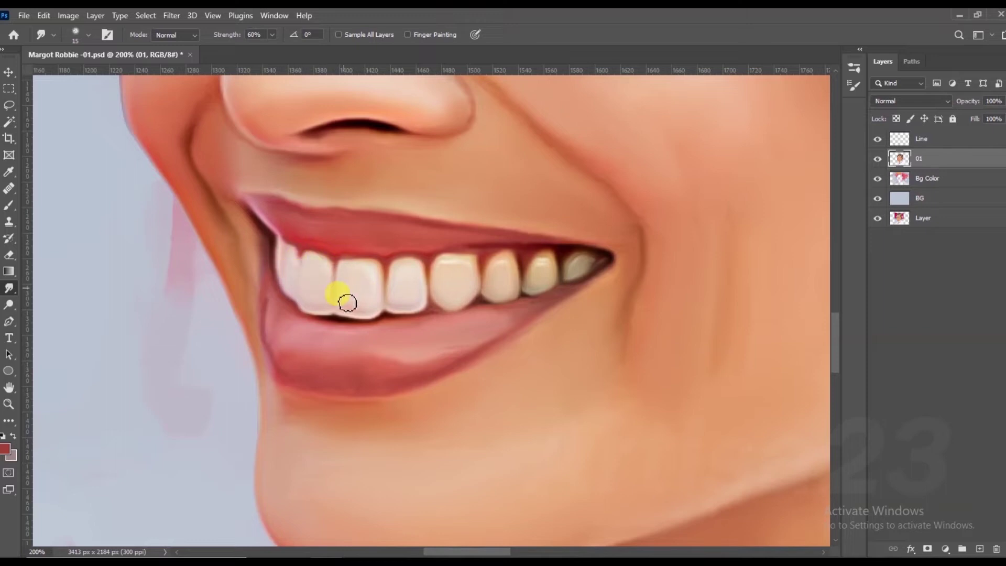
key(alt+bracketright)
key(b)
alt+click(305, 293)
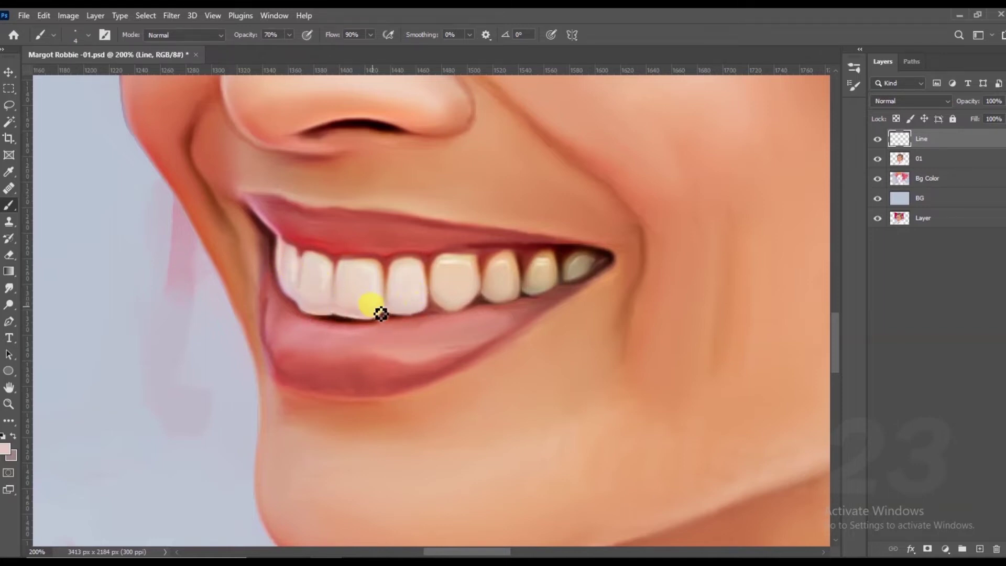
scroll(322, 311, down, 2)
alt+click(492, 256)
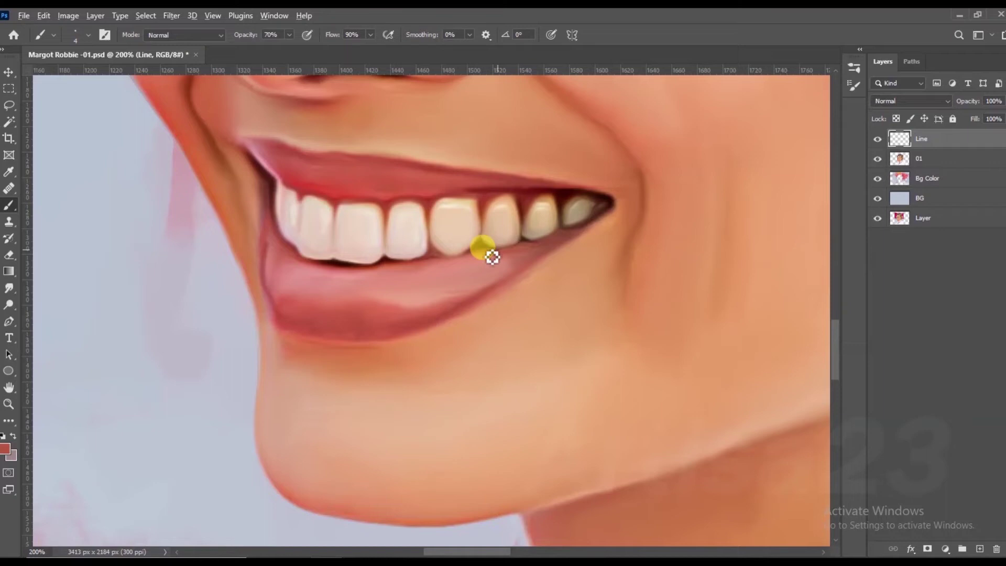
- Sample maroon, red and pink lip tones, dab pink onto the lower lip, and smudge it
key(alt)
alt+click(419, 279)
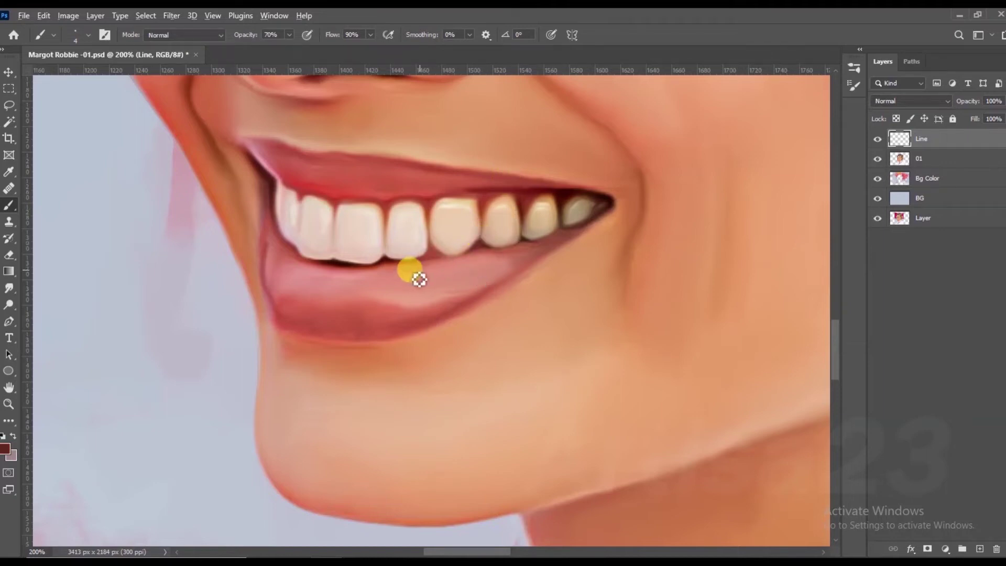
alt+click(495, 196)
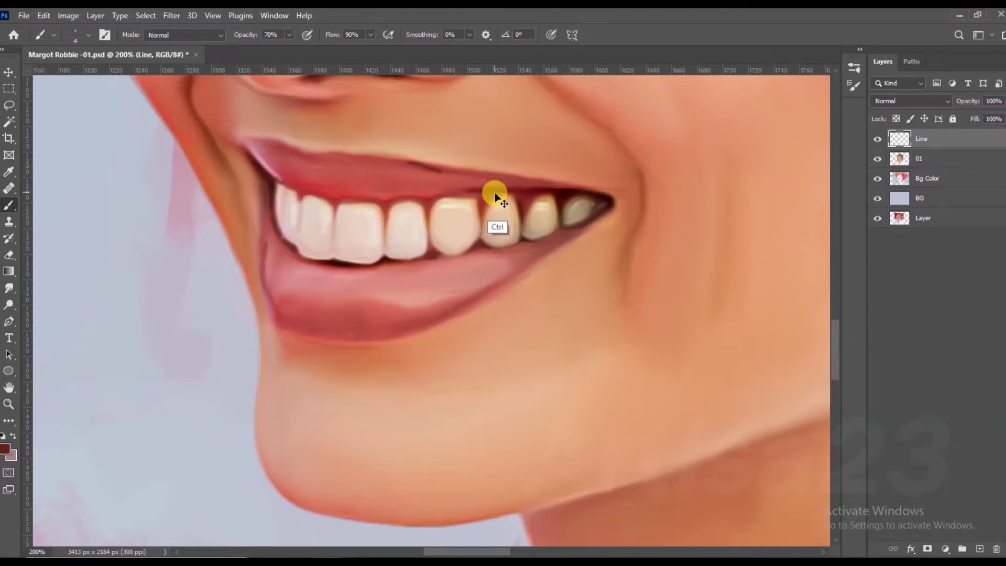
alt+click(276, 166)
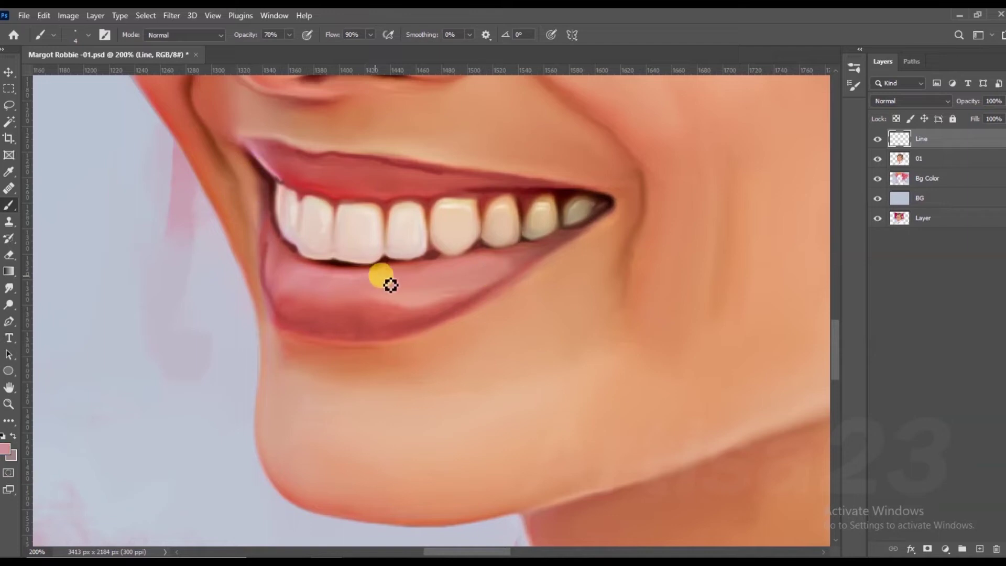
alt+click(262, 155)
click(339, 285)
alt+click(266, 158)
click(407, 269)
alt+click(264, 153)
click(427, 284)
click(9, 288)
click(313, 286)
- At 300% zoom, dab light pink across the lower lip and blend it with Smudge
click(235, 150)
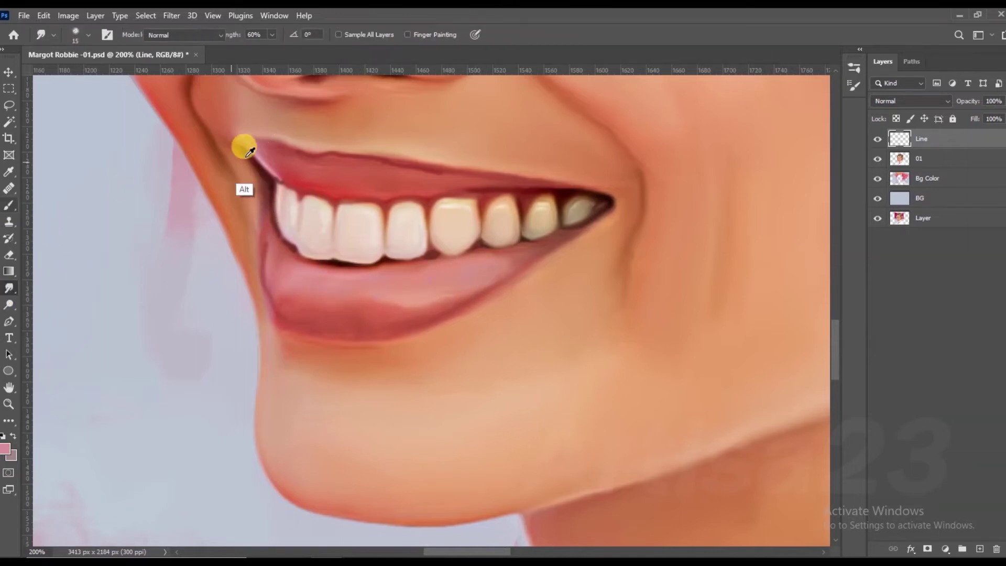
key(b)
key(ctrl+plus)
alt+click(243, 203)
click(472, 339)
click(419, 373)
click(320, 367)
click(272, 353)
key(r)
click(295, 331)
key(b)
- Paint faint light lines along the front tooth's lower edge
click(338, 322)
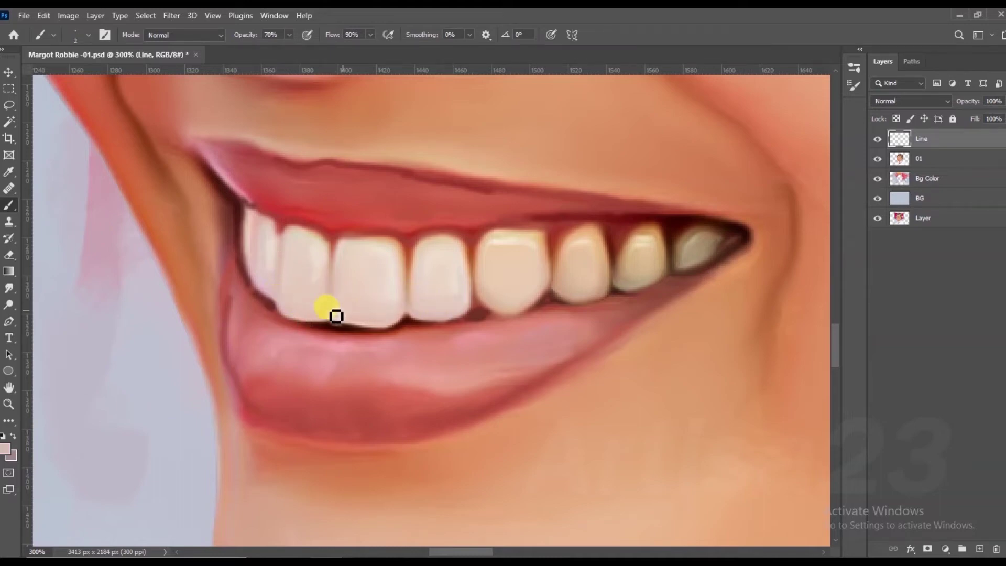
shift+click(433, 312)
scroll(547, 276, down, 5)
scroll(382, 326, down, 2)
scroll(412, 291, down, 2)
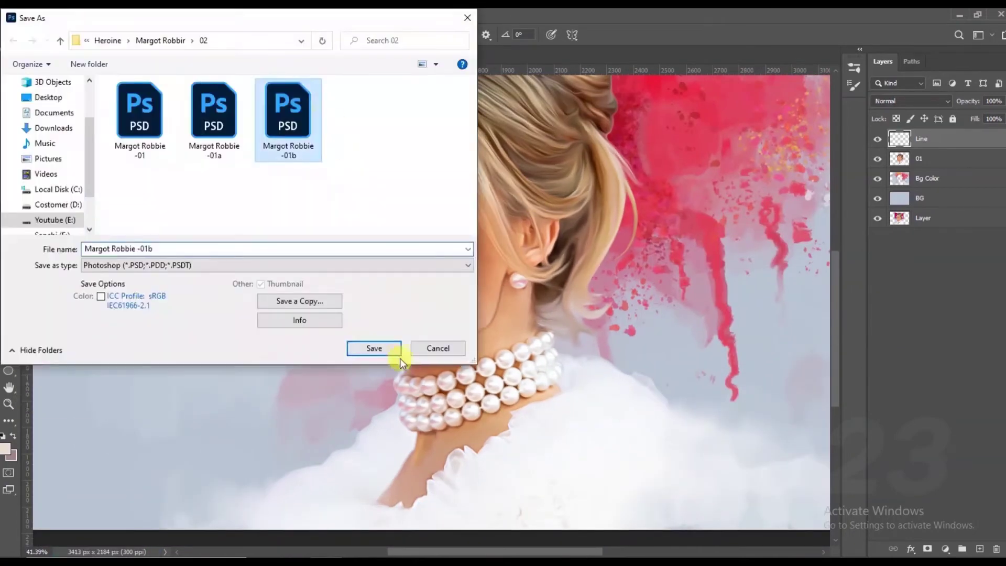
- Save as version 01b, then paint and smudge a lip-red stroke along the jawline
click(398, 353)
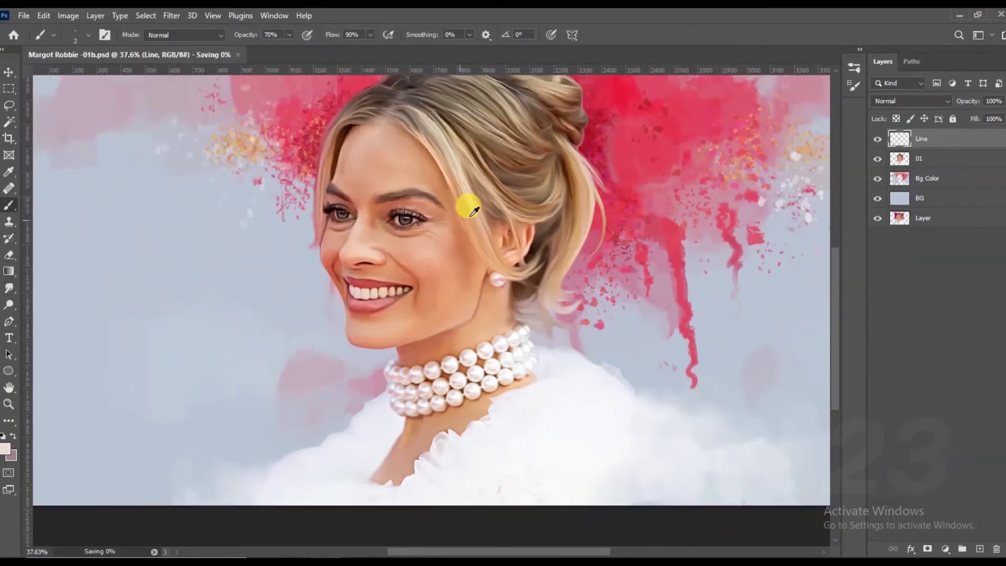
scroll(467, 202, up, 3)
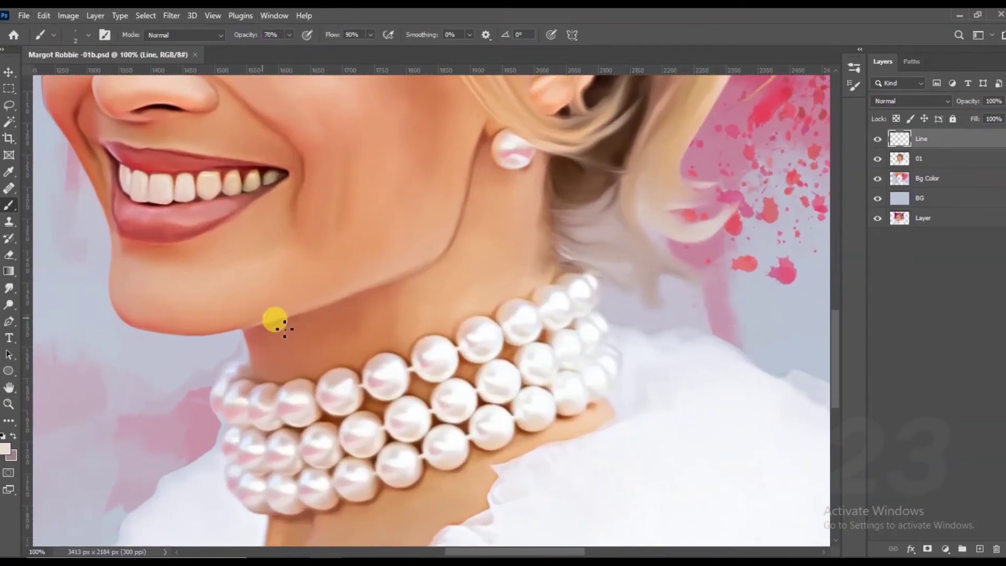
alt+click(208, 213)
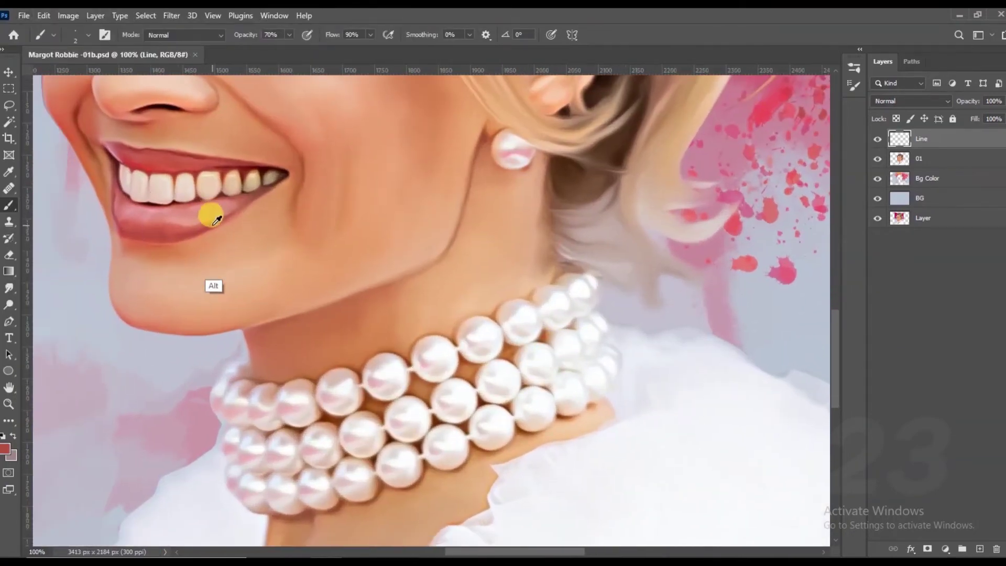
drag(249, 335, 338, 296)
scroll(270, 316, up, 2)
key(r)
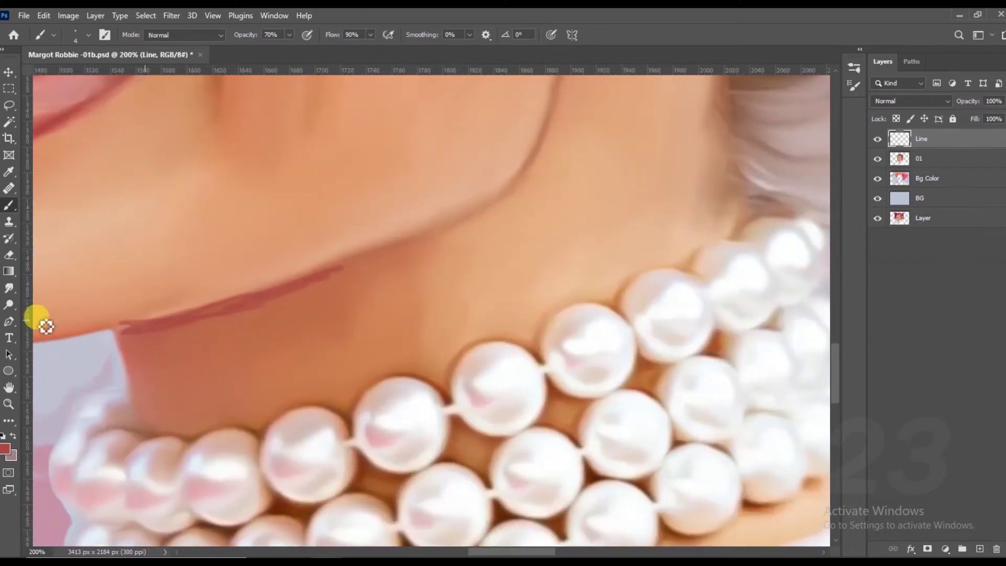
key(b)
- Paint a thin dark shading stroke down the neck, undo a stray red scribble, and save
drag(235, 333, 221, 382)
mouse_move(433, 253)
mouse_down()
mouse_move(427, 283)
mouse_move(419, 242)
mouse_up()
key(ctrl+z)
key(r)
scroll(488, 479, down, 4)
key(ctrl+s)
- Sample the skin tone beside the pearls and paint a thin dark line along the pearl edge
scroll(516, 319, up, 3)
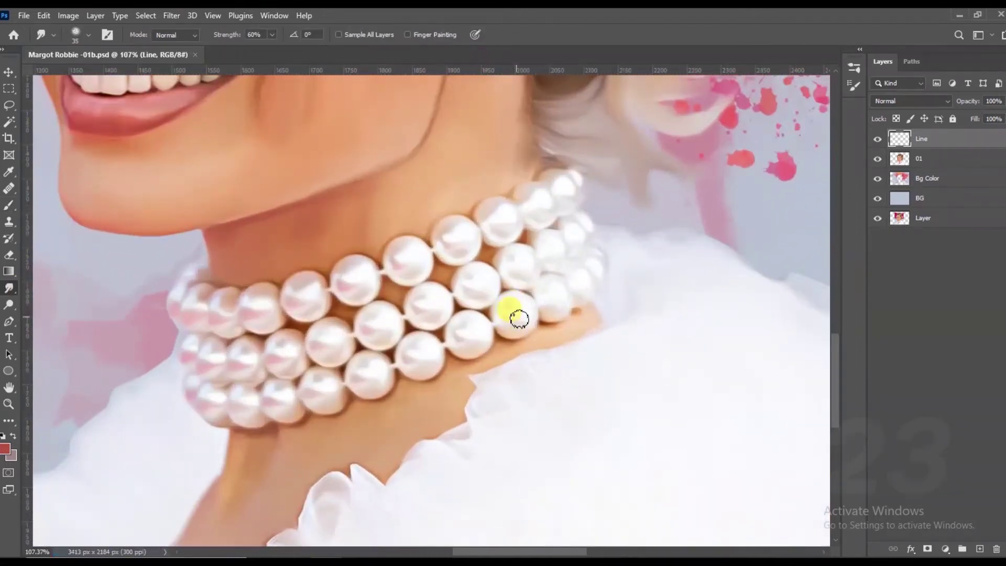
key(b)
scroll(445, 184, up, 2)
alt+click(410, 224)
drag(412, 214, 579, 134)
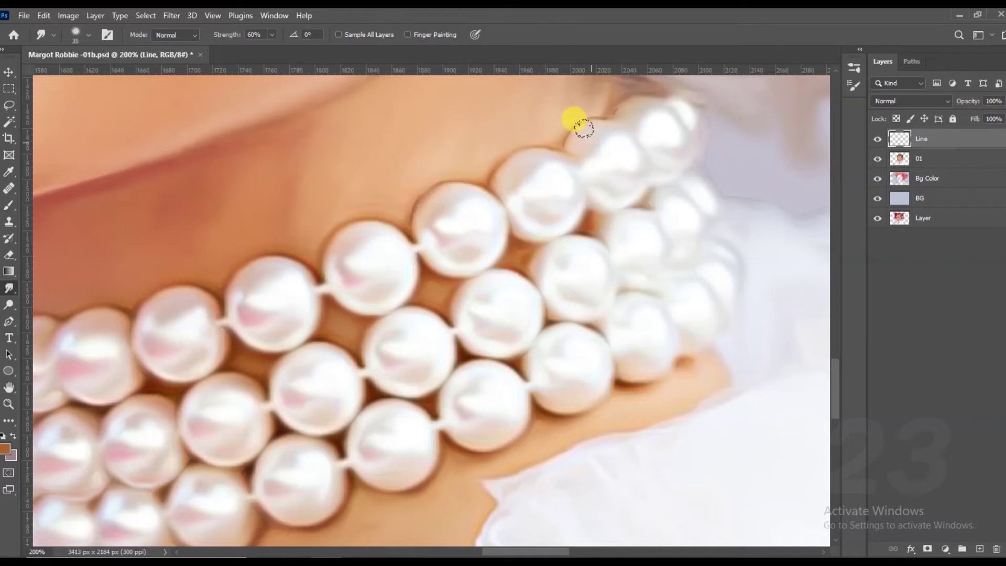
scroll(426, 231, down, 2)
scroll(426, 231, down, 2)
scroll(478, 421, down, 2)
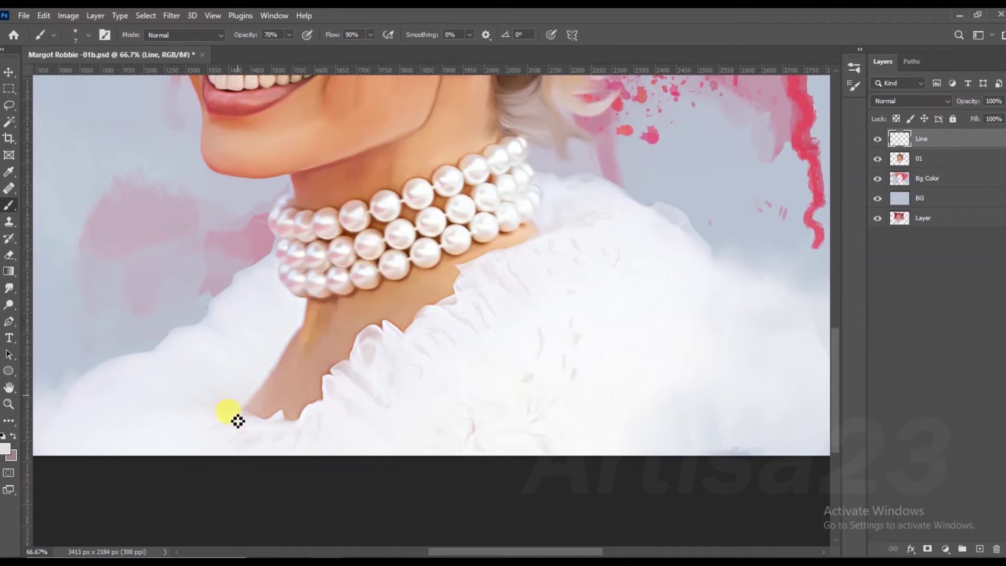
- Blend the pearl-edge and neck shading strokes with the Smudge tool
click(8, 288)
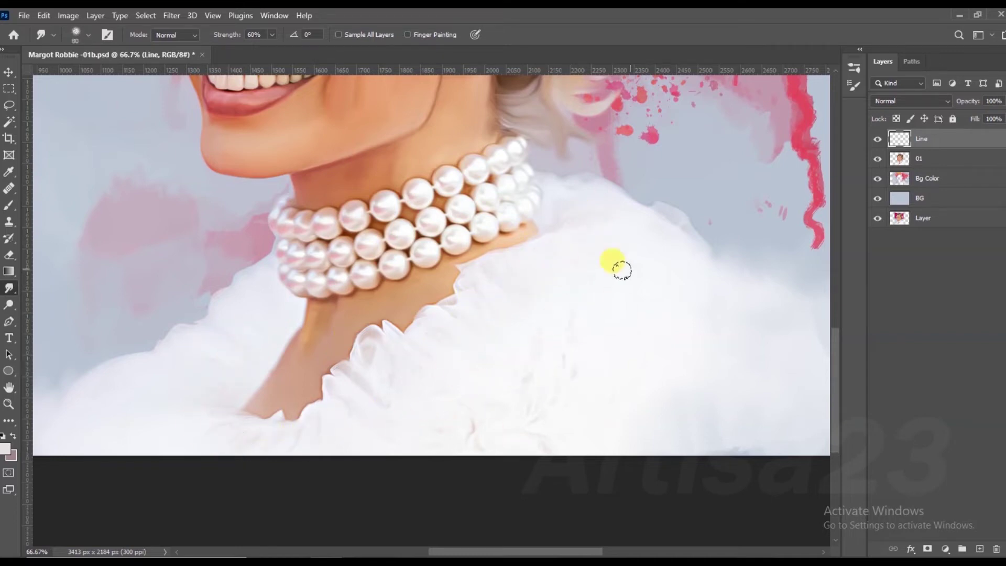
scroll(622, 270, down, 3)
scroll(639, 318, up, 1)
key(b)
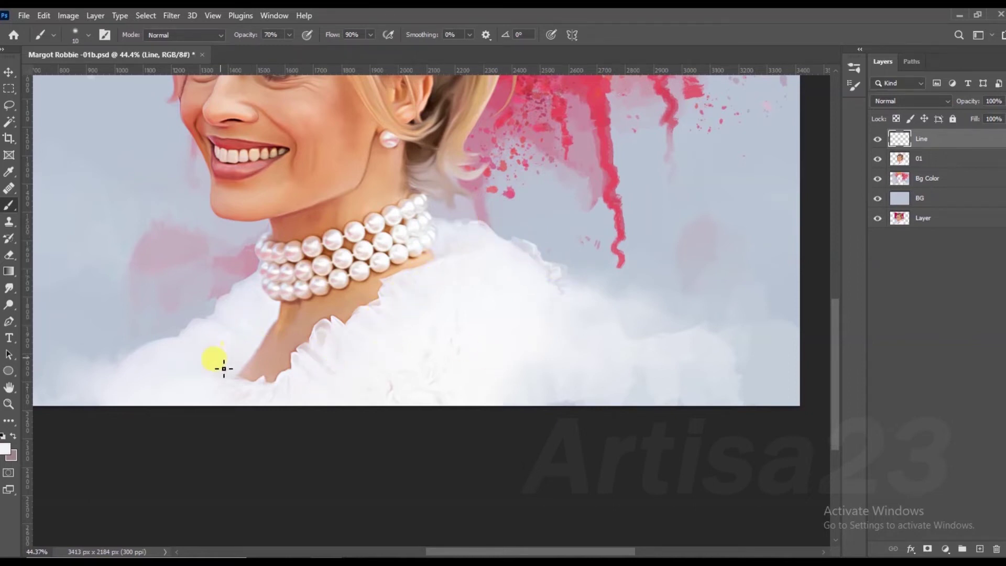
key(r)
scroll(576, 246, down, 2)
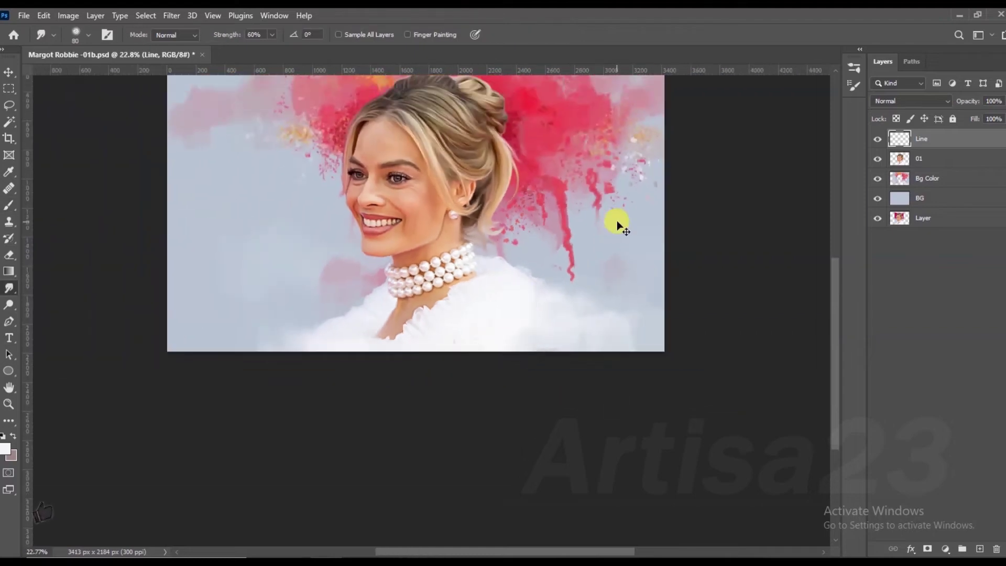
- On Bg Color, smudge the upper-right pink splatter with a 200 brush and overwrite the saved file
click(924, 178)
key(bracketright)
key(bracketright)
key(bracketright)
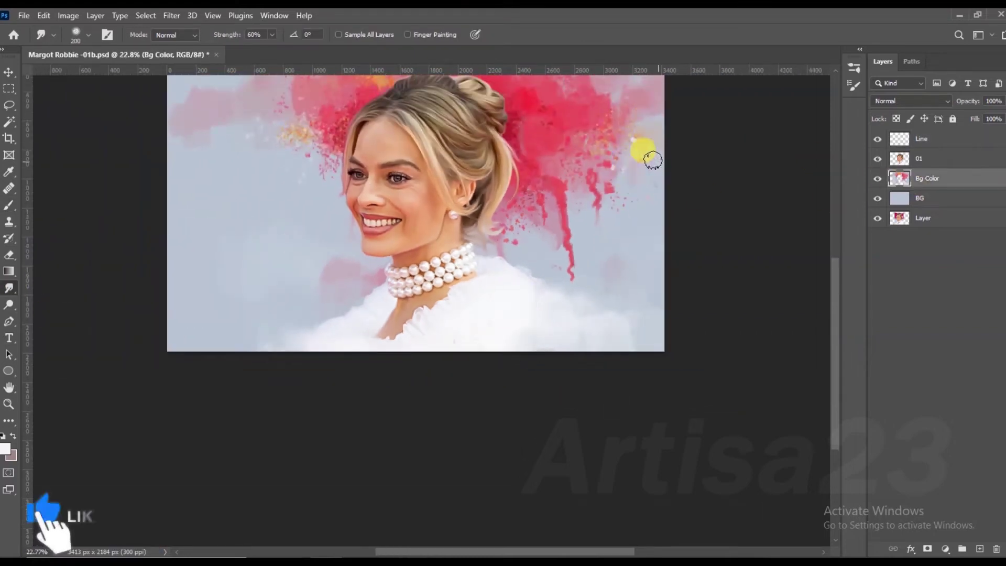
drag(651, 131, 522, 246)
key(bracketleft)
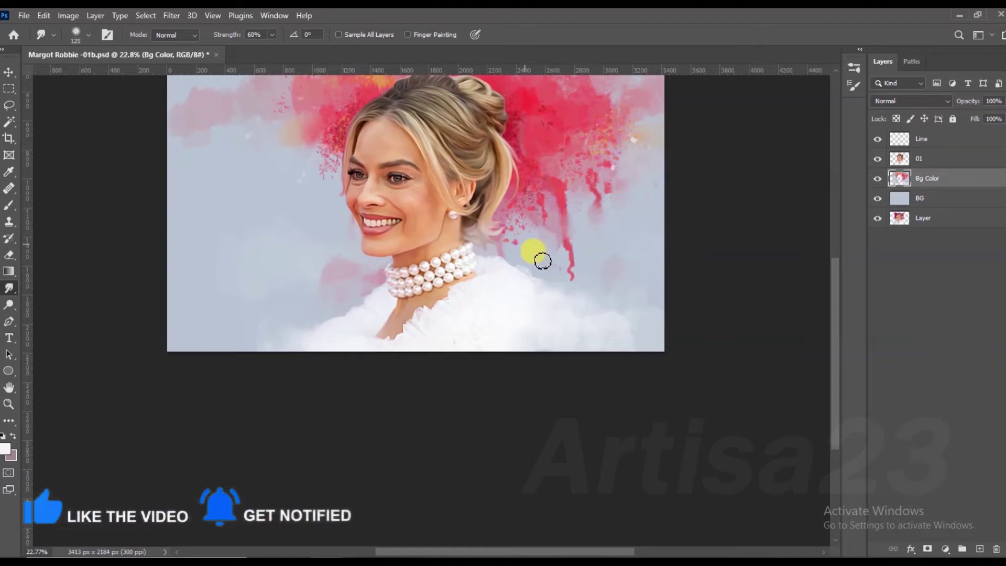
scroll(641, 325, down, 2)
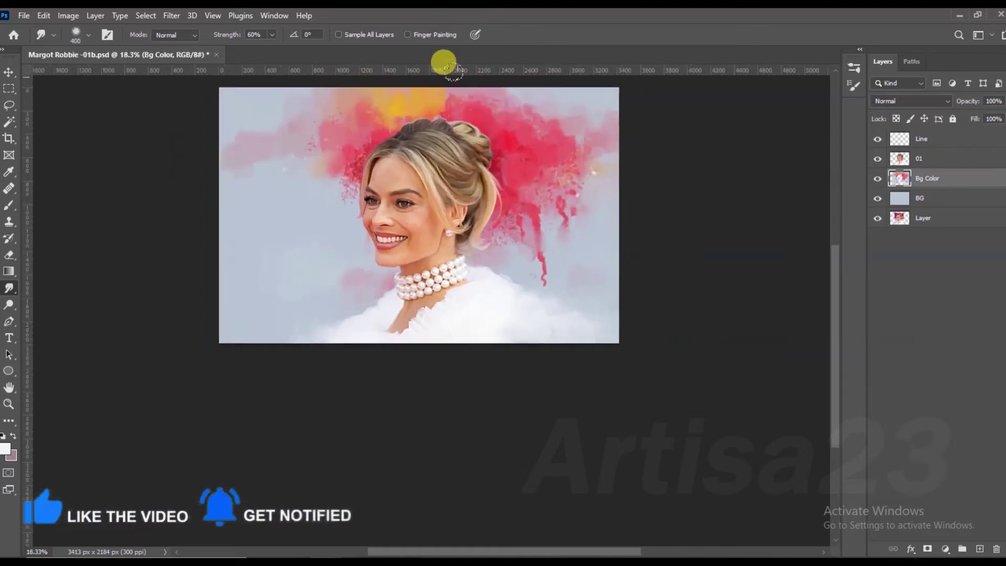
scroll(494, 99, up, 3)
key(ctrl+shift+s)
key(Return)
key(Return)
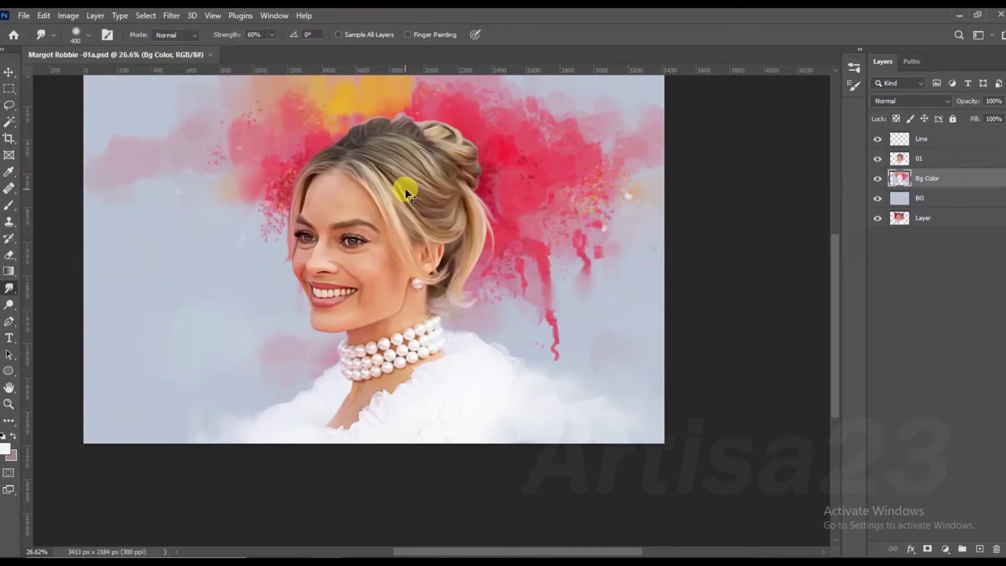
- Smudge the splatter paint at the top of the background on the Bg Color layer
click(922, 138)
click(927, 178)
key(r)
mouse_move(443, 135)
mouse_down()
mouse_move(303, 99)
mouse_move(468, 242)
mouse_up()
- Save over the 01b file and add a new empty layer above Line
click(932, 139)
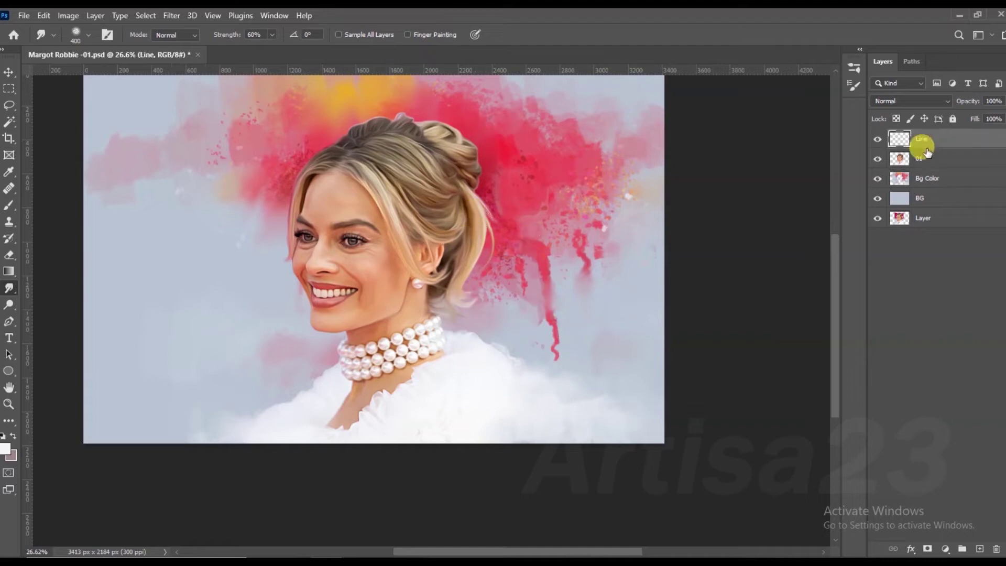
key(ctrl+shift+s)
click(395, 340)
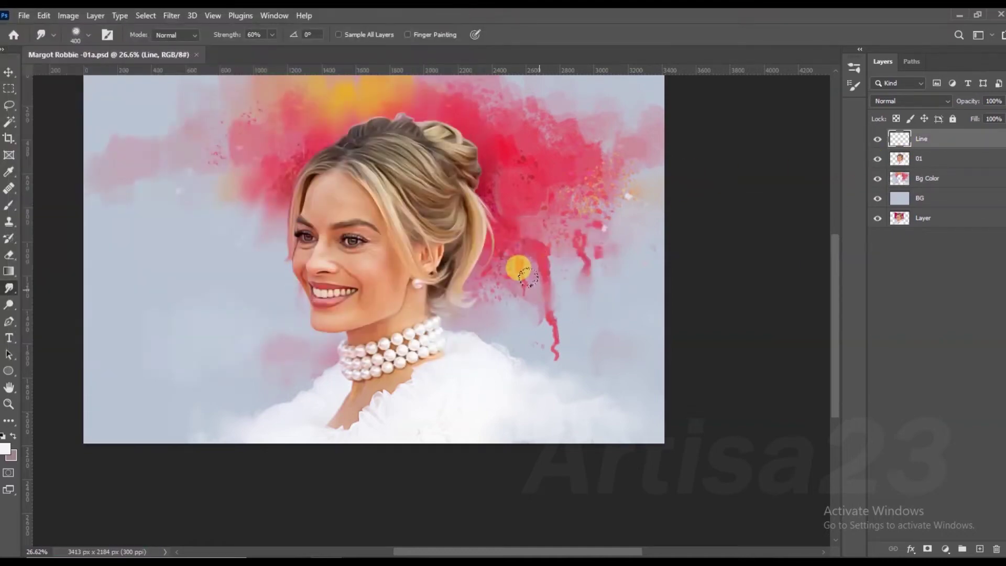
key(ctrl+shift+s)
click(288, 112)
click(376, 343)
click(979, 548)
text(Color 01)
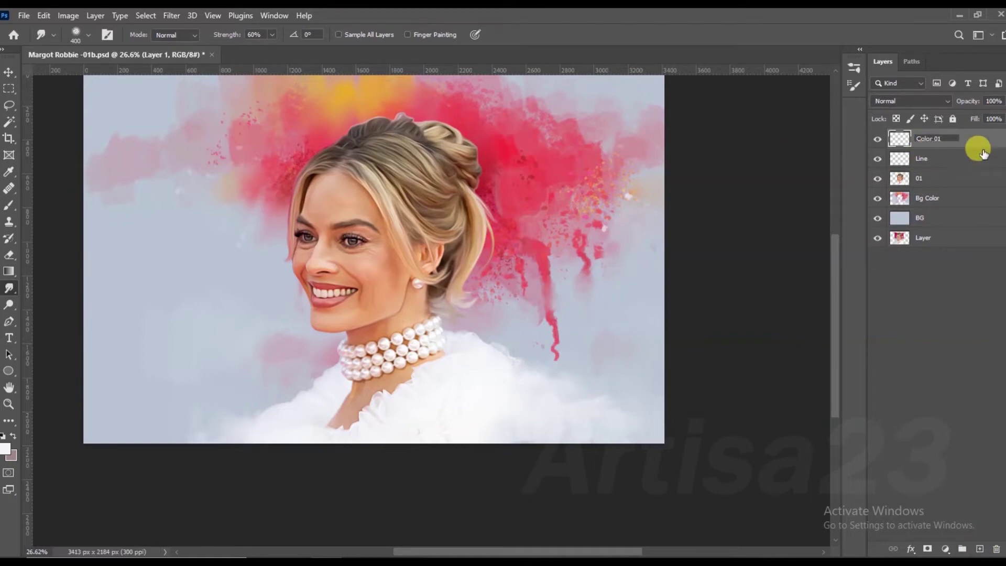
- Name the layer Color 01, select the woman, pick red, and set the layer to Color blend
ctrl+click(900, 178)
click(6, 447)
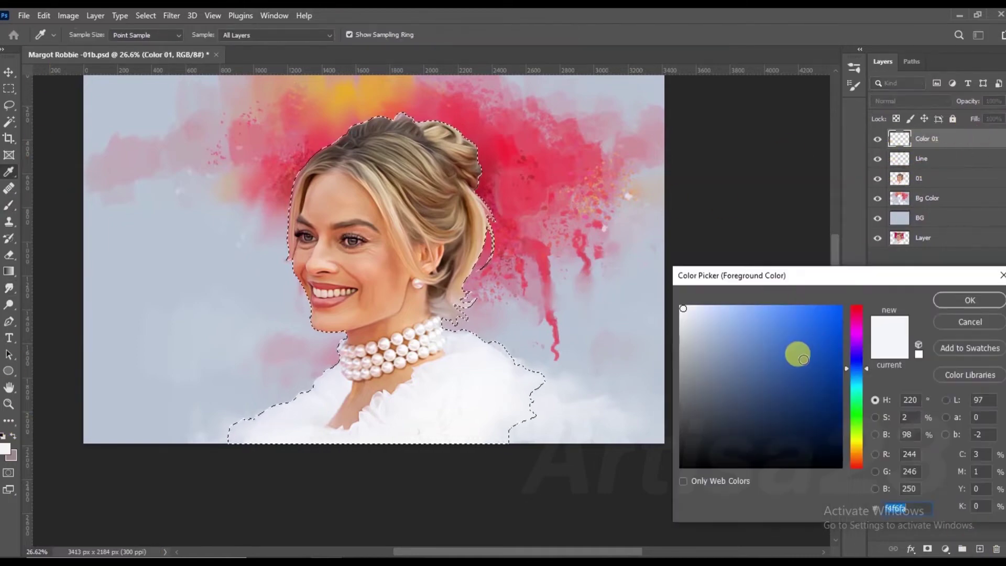
click(821, 357)
click(953, 301)
key(b)
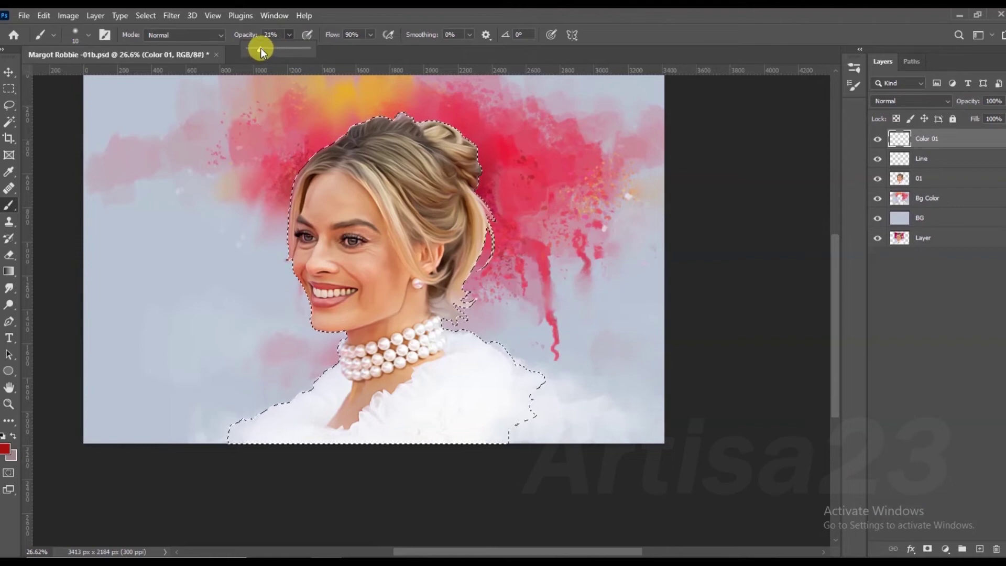
click(922, 100)
click(890, 395)
- Dab red tint onto the cheek and chin
key(ctrl+plus)
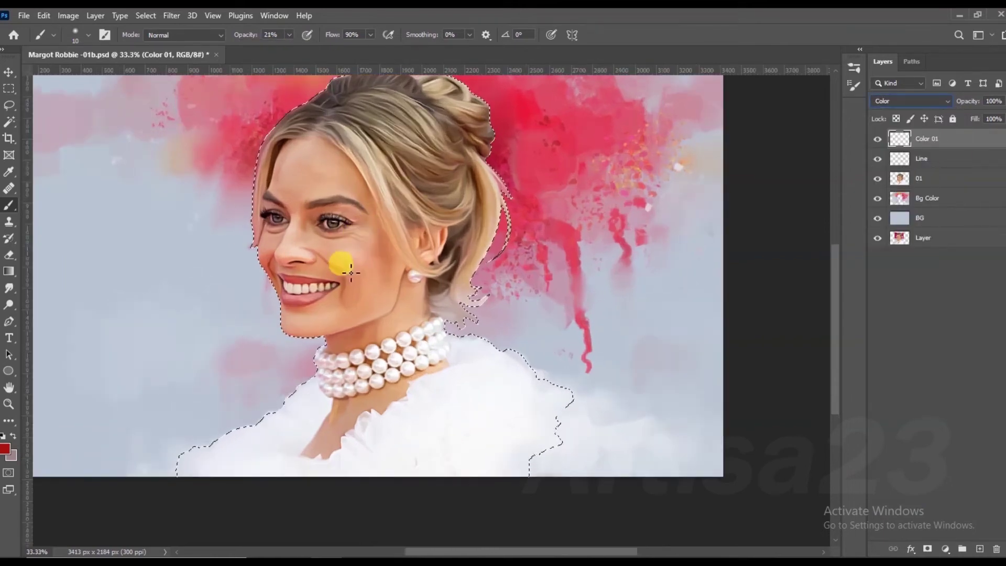
key(bracketright)
key(bracketright)
click(285, 244)
key(bracketleft)
click(330, 313)
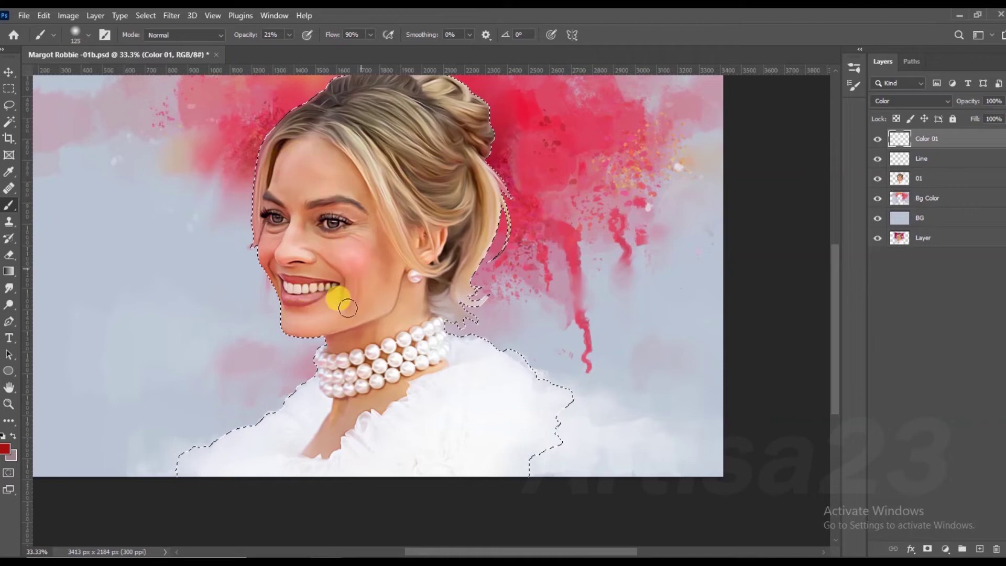
- Smudge the red tint around the ear, pearls and neck
click(8, 289)
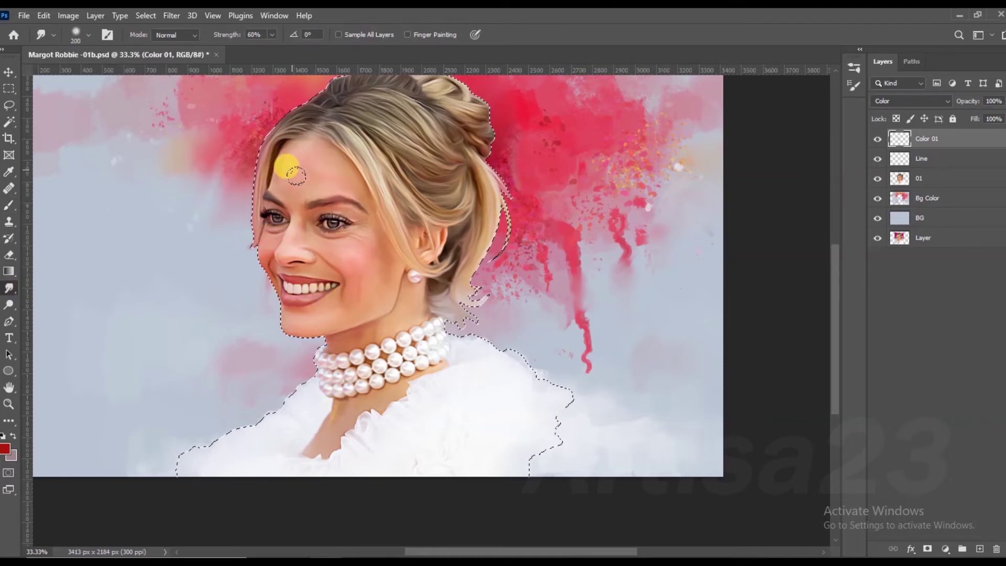
key(b)
click(427, 245)
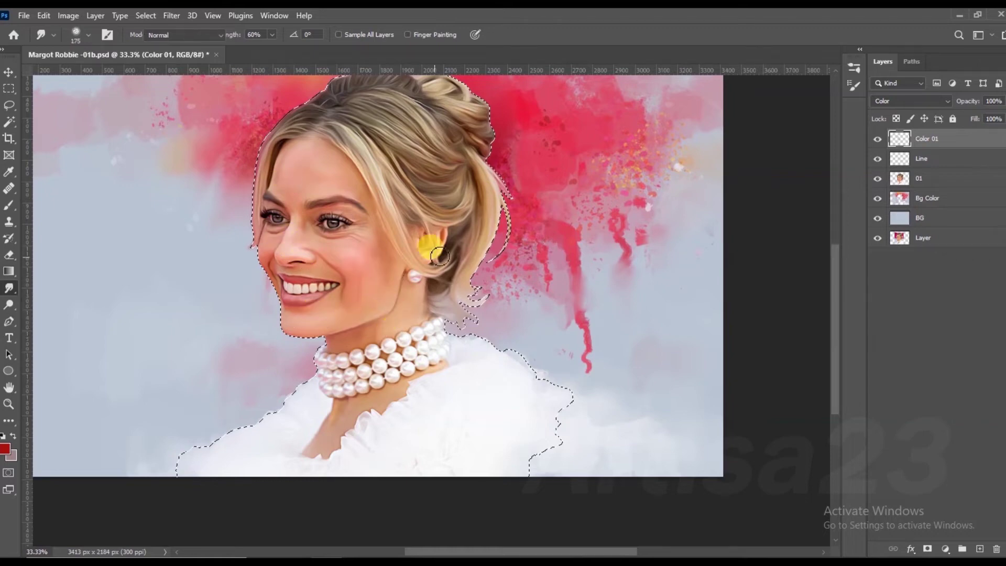
click(365, 381)
click(373, 354)
click(366, 386)
- Add a new empty layer named Color 02
click(979, 548)
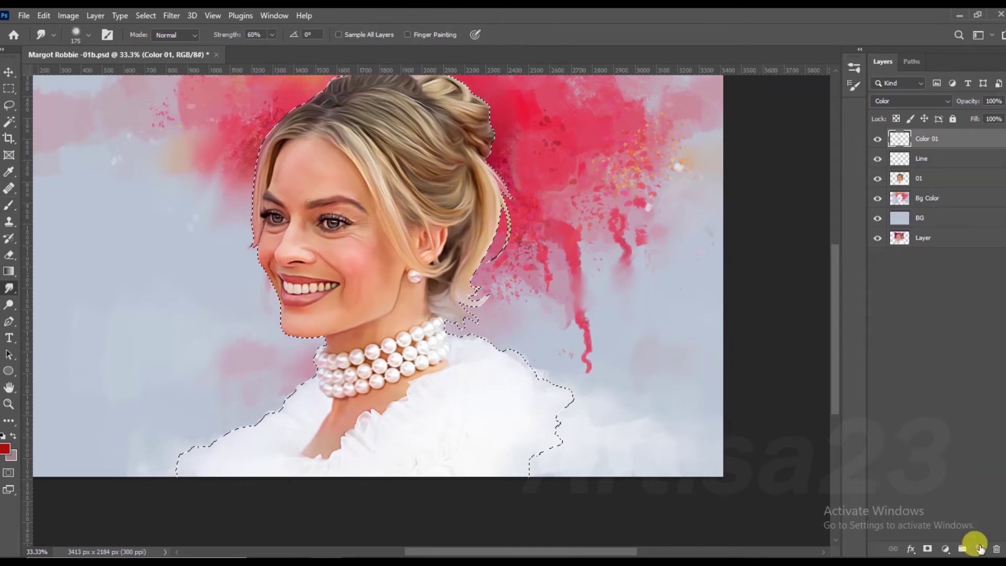
double_click(922, 138)
text(Color 0)
text(2)
key(Return)
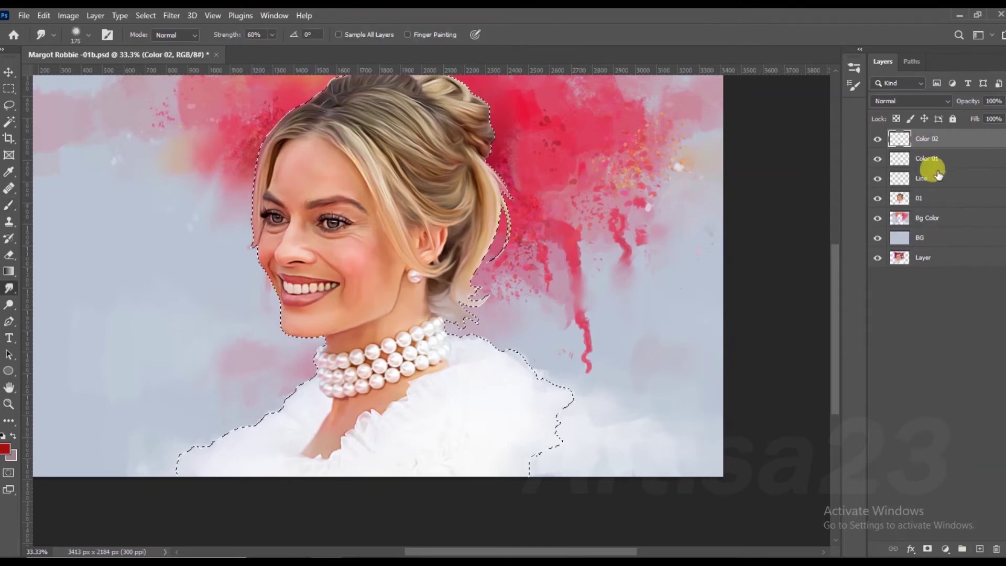
- Choose a warm yellow foreground colour and set Color 02 to Color blend mode
key(i)
click(5, 448)
click(856, 444)
click(820, 313)
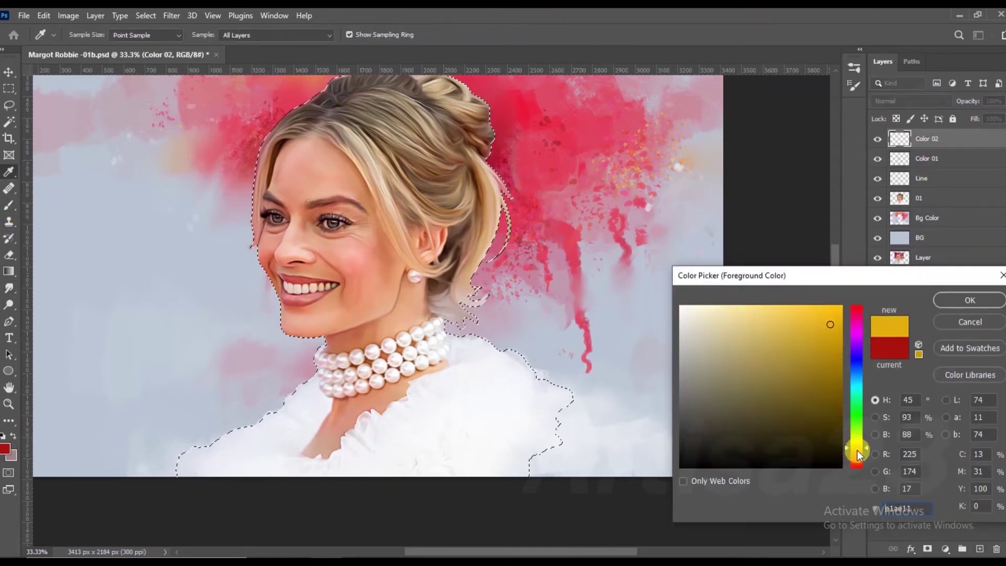
click(969, 300)
key(b)
click(910, 100)
click(880, 399)
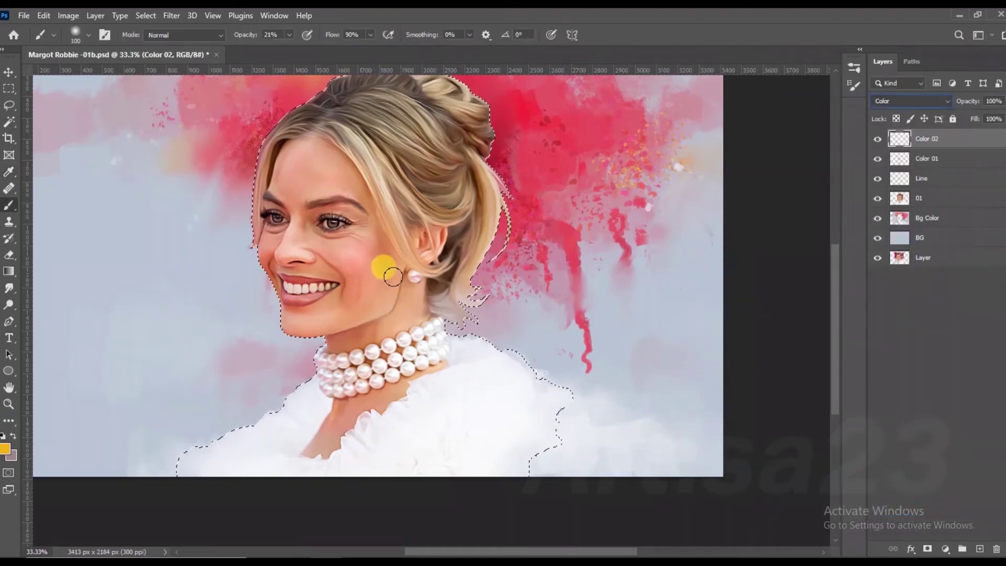
- Paint yellow on the cheek, under the eye, nose and chin, then smudge it into the skin
key(bracketleft)
key(bracketleft)
key(bracketleft)
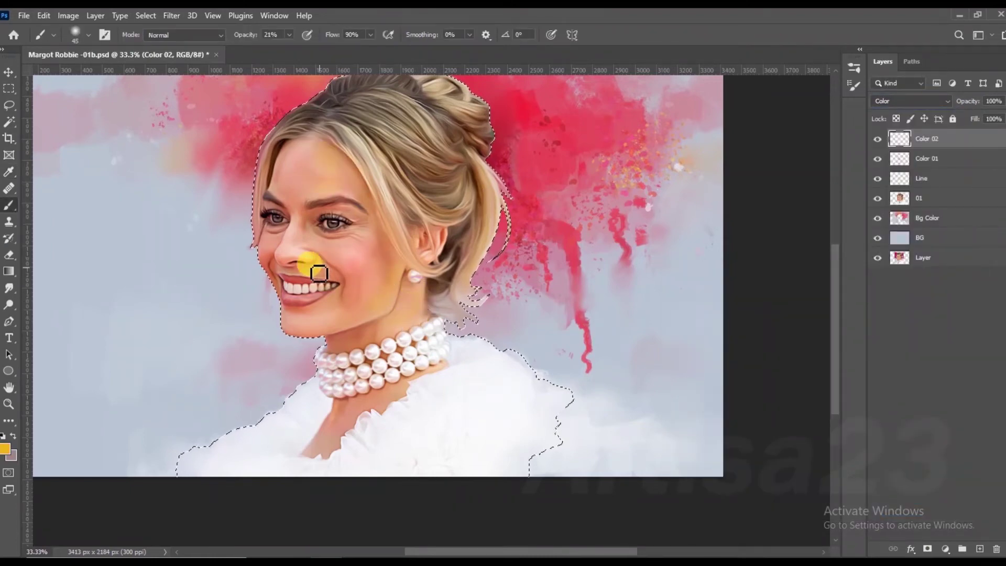
drag(319, 274, 282, 250)
drag(316, 314, 329, 324)
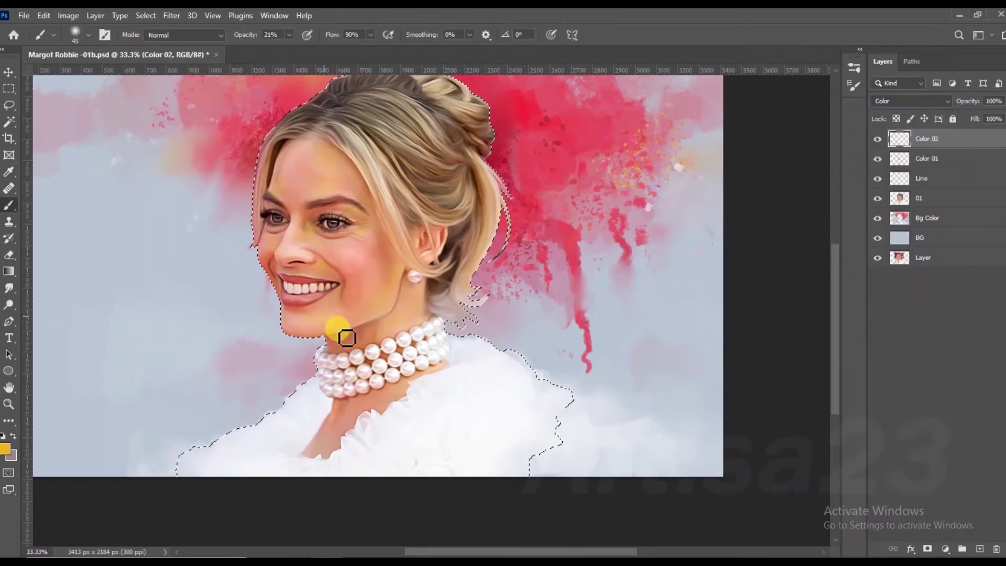
click(9, 287)
scroll(304, 232, up, 1)
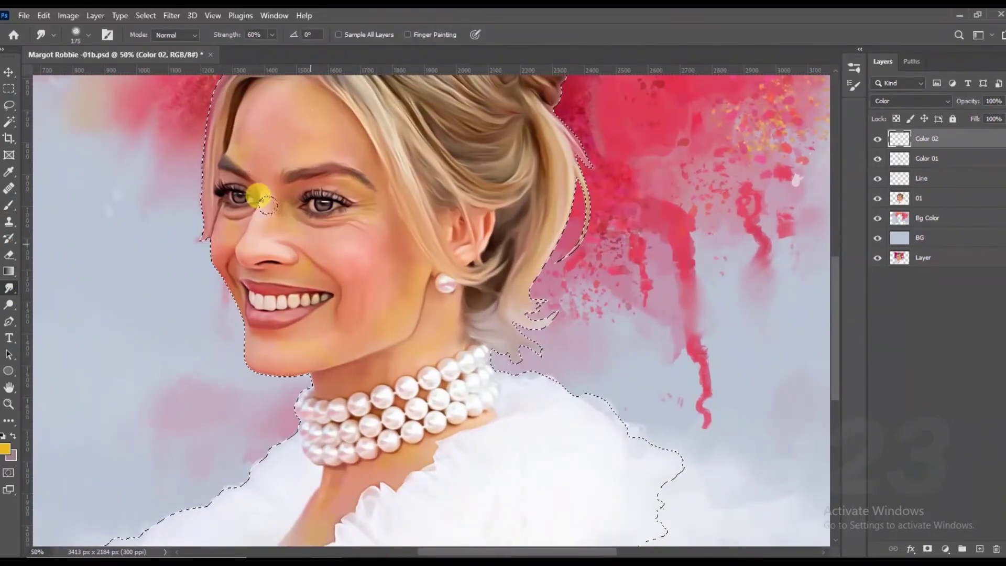
drag(296, 323, 292, 332)
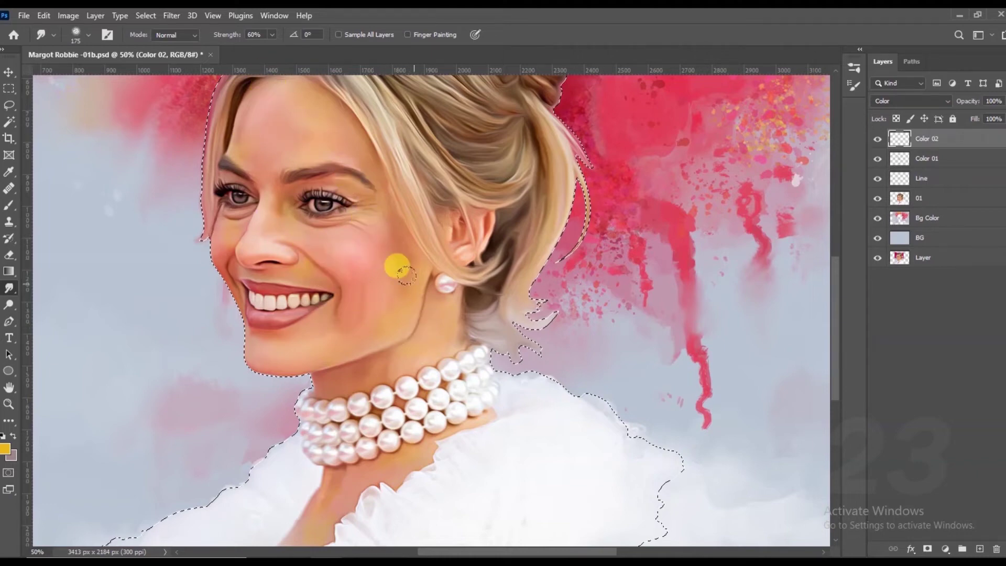
- Save the document and add a new empty layer
scroll(375, 293, down, 2)
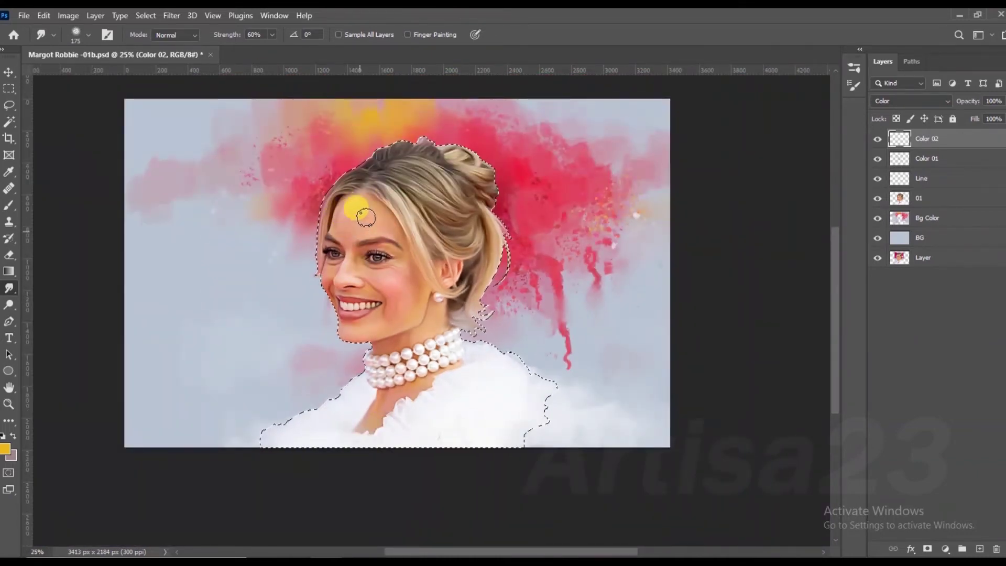
key(ctrl+s)
scroll(388, 222, up, 1)
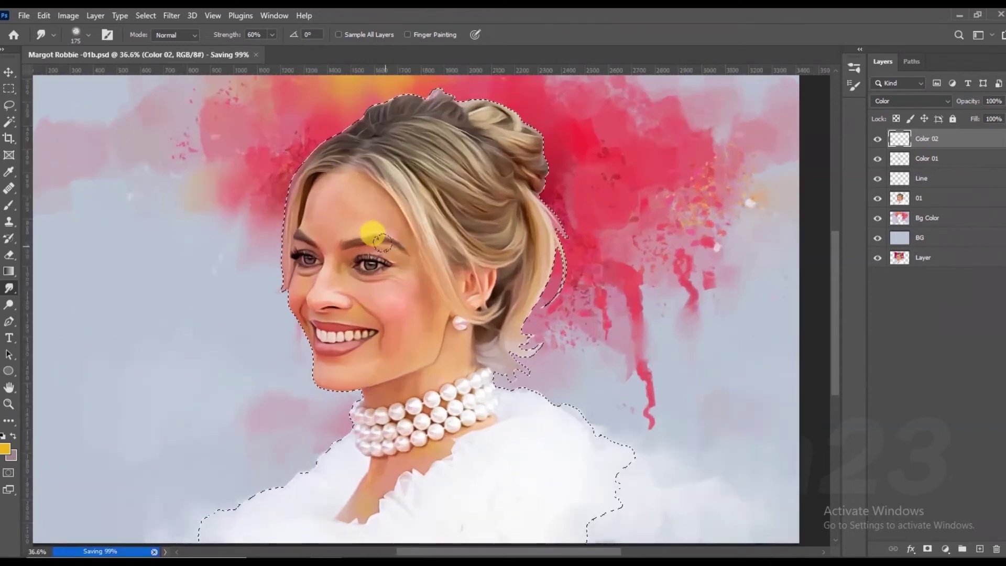
key(ctrl+shift+alt+n)
- Name the new layer Lips and choose a dark red foreground colour
double_click(926, 138)
text(Lips)
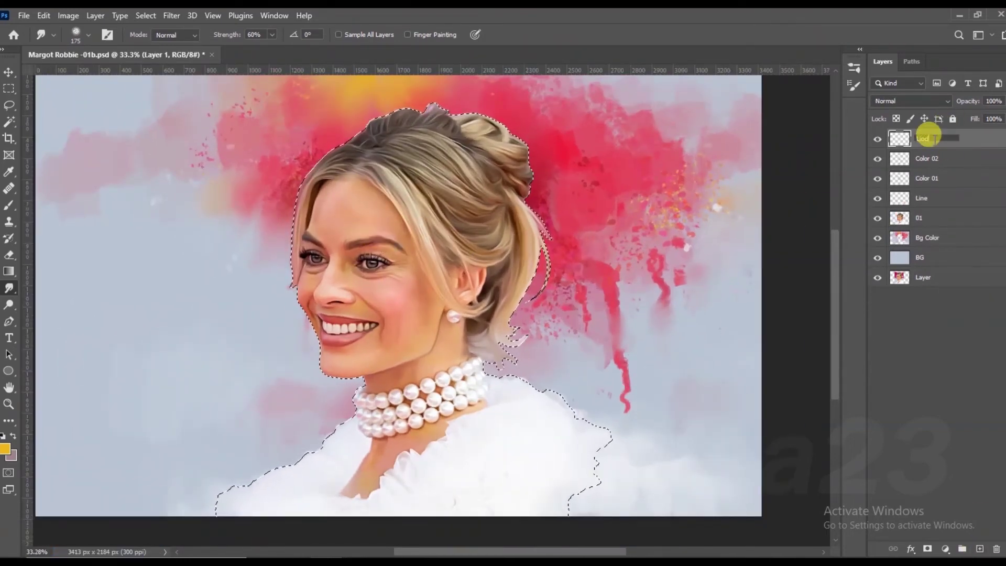
click(9, 205)
click(4, 449)
click(831, 388)
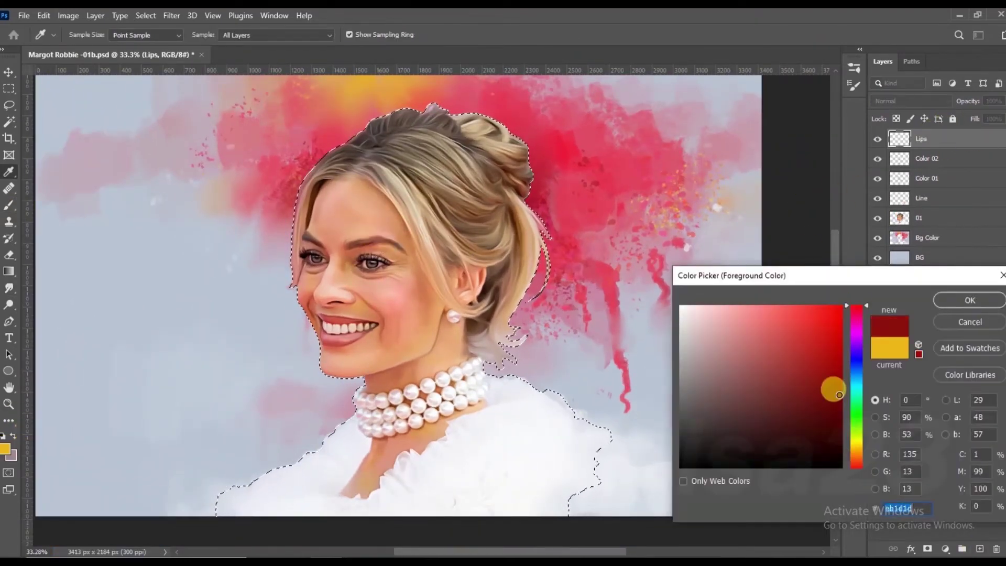
click(967, 312)
- Paint the upper and lower lips dark red with an 80% opacity brush
key(ctrl+plus)
key(bracketleft)
key(8)
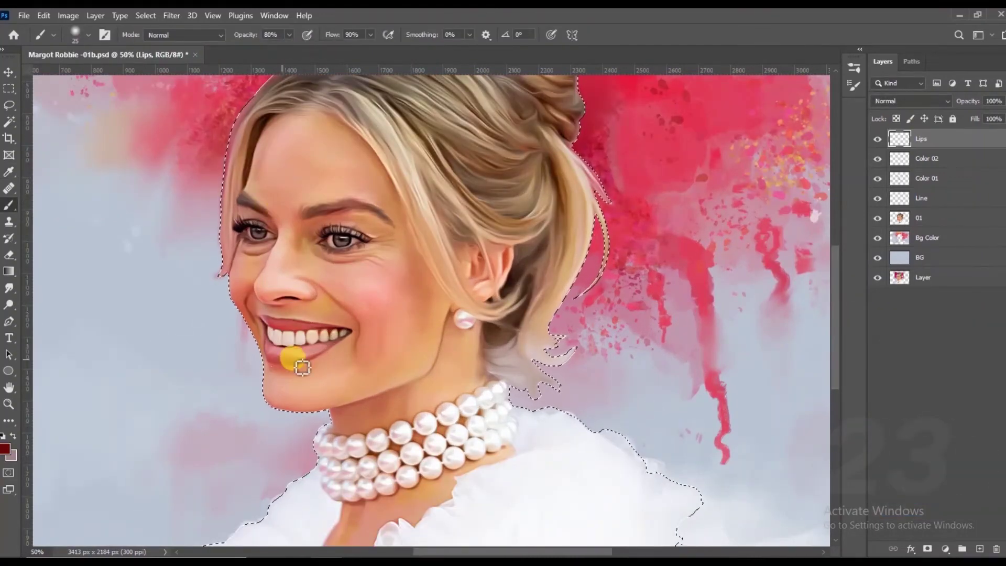
key(ctrl+plus)
mouse_move(287, 330)
mouse_down()
mouse_move(343, 345)
mouse_move(270, 331)
mouse_move(341, 332)
mouse_move(253, 322)
mouse_move(319, 378)
mouse_move(271, 372)
mouse_move(258, 359)
mouse_move(352, 359)
mouse_move(336, 367)
mouse_up()
key(bracketright)
key(bracketleft)
key(bracketleft)
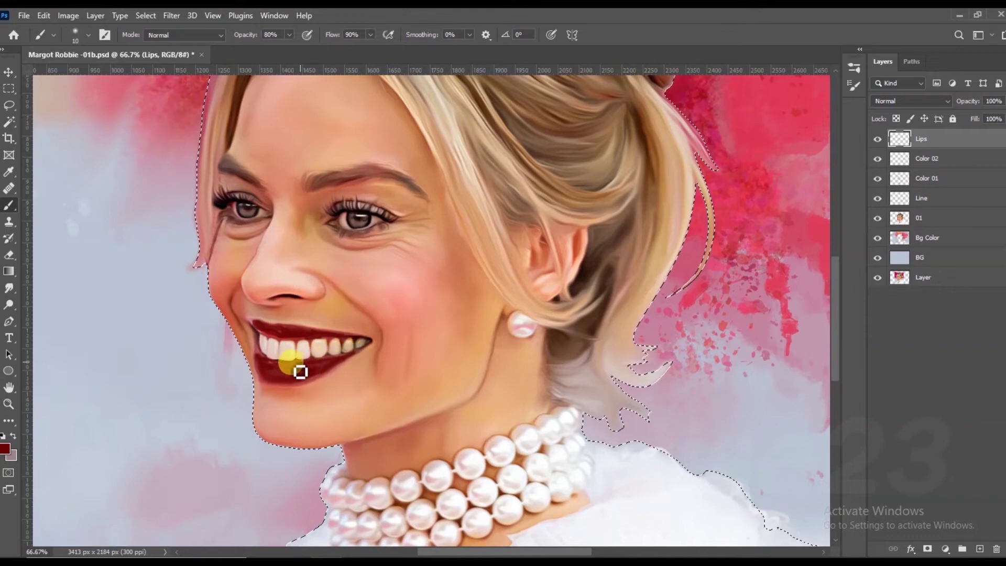
drag(277, 377, 283, 377)
key(bracketleft)
key(bracketleft)
click(276, 340)
key(bracketleft)
- Set the Lips layer to Soft Light and shift its hue toward pink with Hue/Saturation
click(910, 100)
click(898, 257)
click(910, 100)
click(890, 264)
click(68, 15)
click(232, 115)
mouse_move(754, 216)
mouse_down()
mouse_move(763, 215)
mouse_move(734, 203)
mouse_move(748, 204)
mouse_up()
click(911, 142)
- Brighten the lips with a raised Curves adjustment, save, and add a new empty layer
click(68, 16)
click(220, 72)
drag(671, 359, 660, 346)
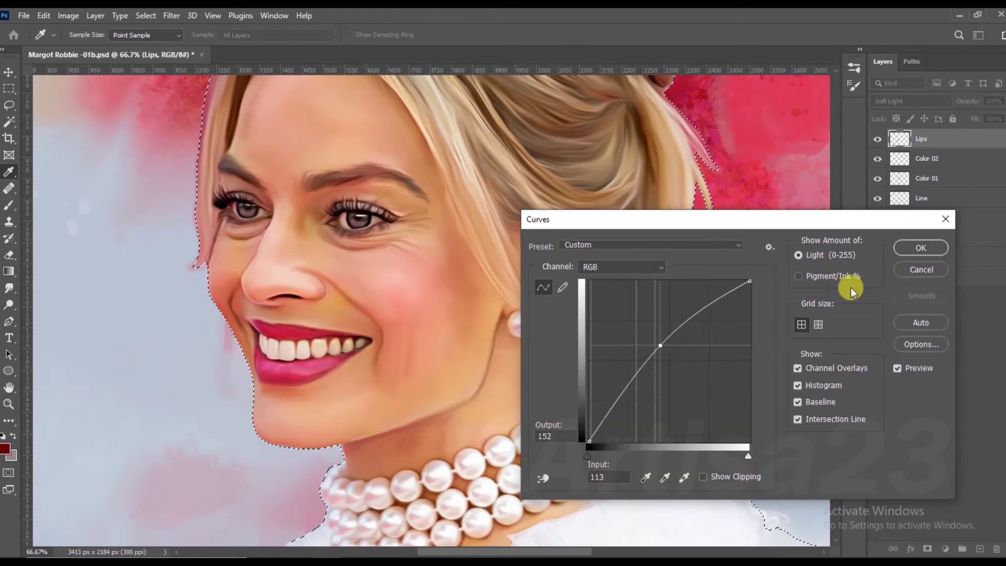
click(920, 248)
key(b)
scroll(534, 386, down, 3)
scroll(411, 295, down, 3)
key(ctrl+s)
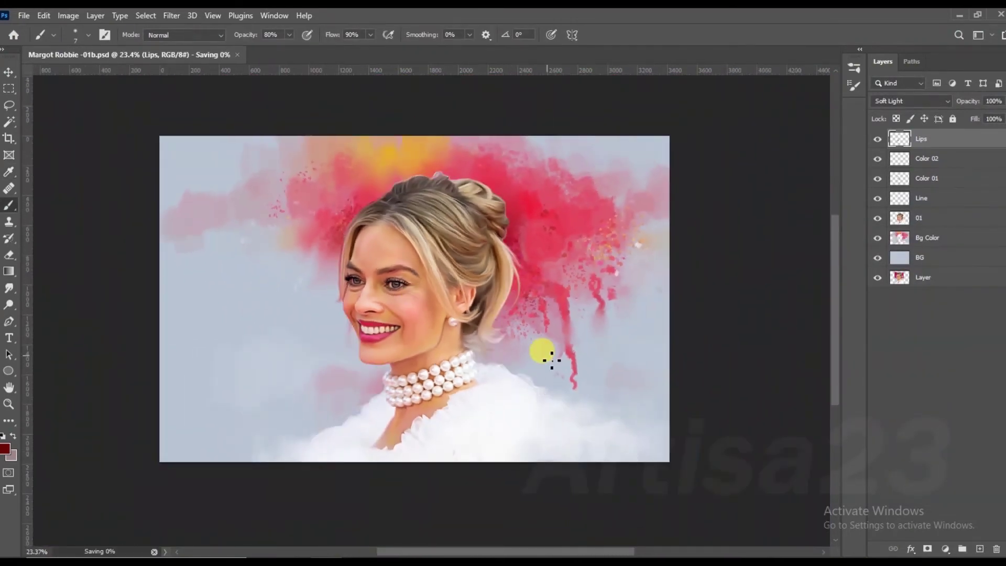
scroll(552, 359, up, 1)
click(979, 549)
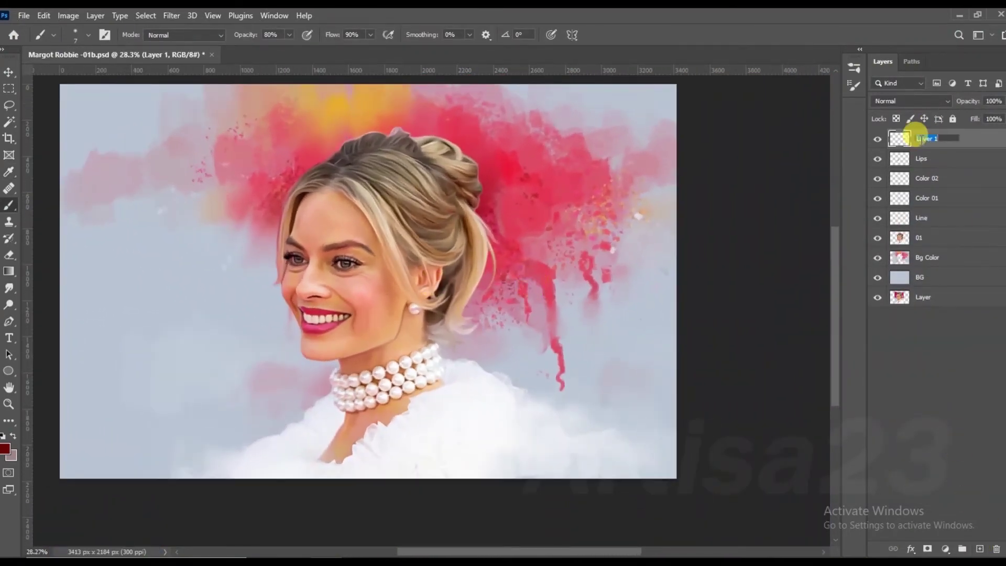
- Name the new layer 'Hair 01' and save the document
text(1)
key(Return)
key(ctrl+s)
scroll(427, 209, down, 1)
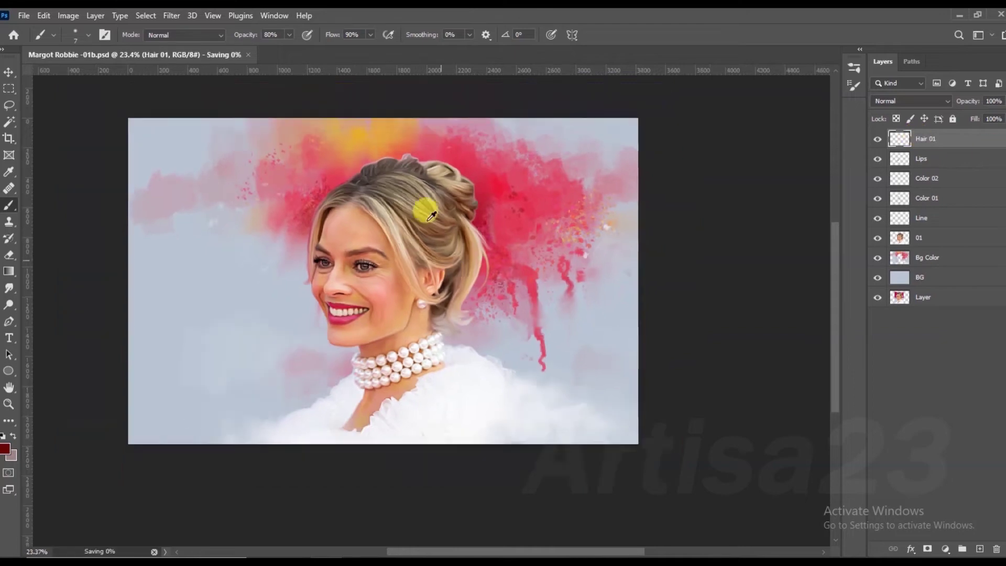
scroll(427, 184, up, 3)
- Shrink the brush to a fine tip and set a light pink foreground colour
key(F5)
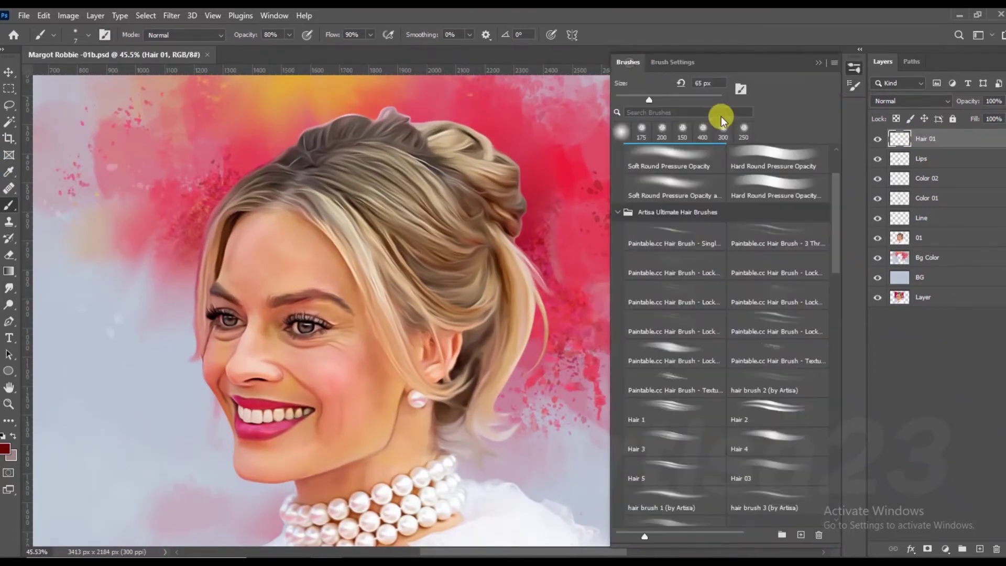
key(F5)
key(bracketleft)
key(bracketleft)
key(bracketleft)
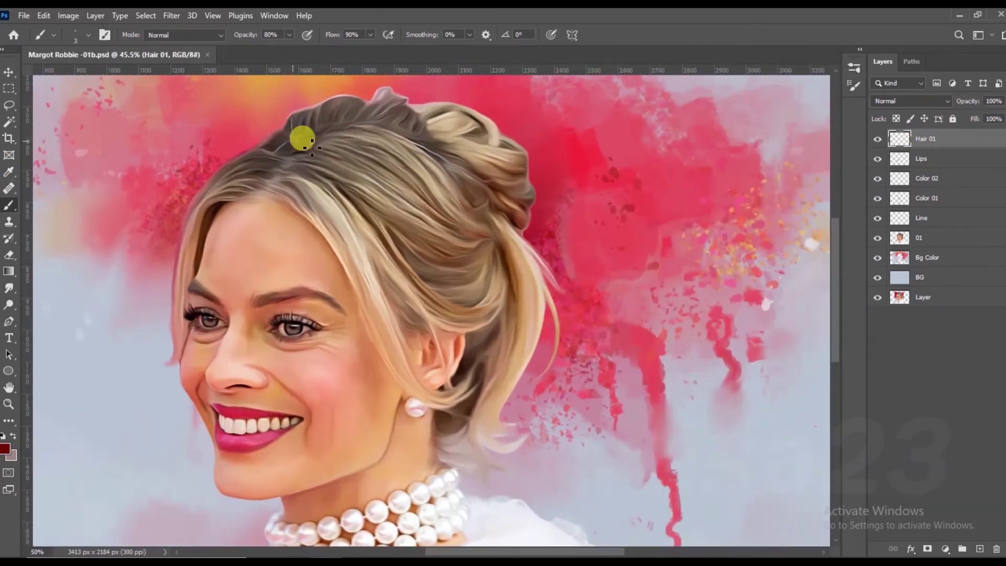
scroll(528, 298, up, 1)
alt+click(562, 332)
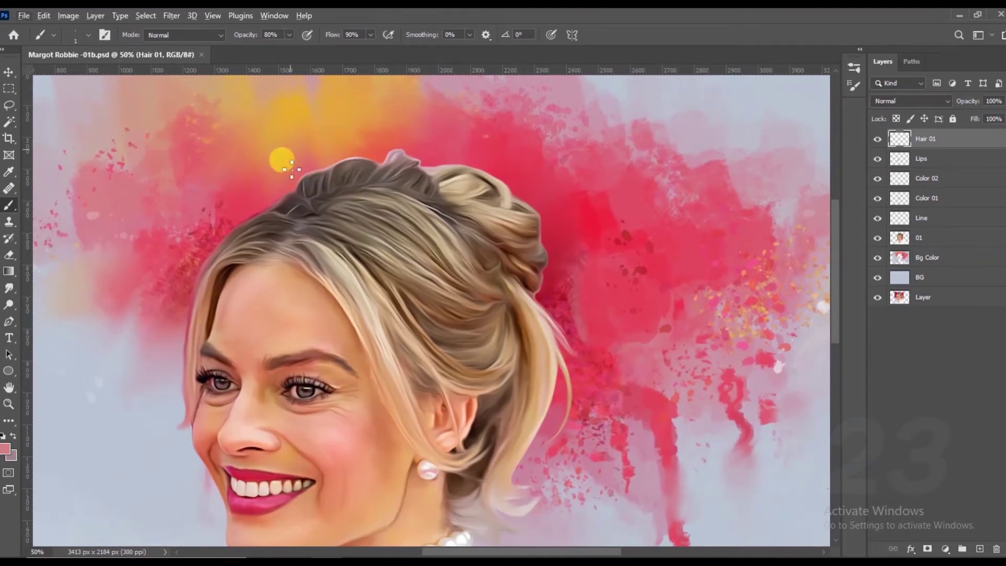
scroll(326, 173, up, 1)
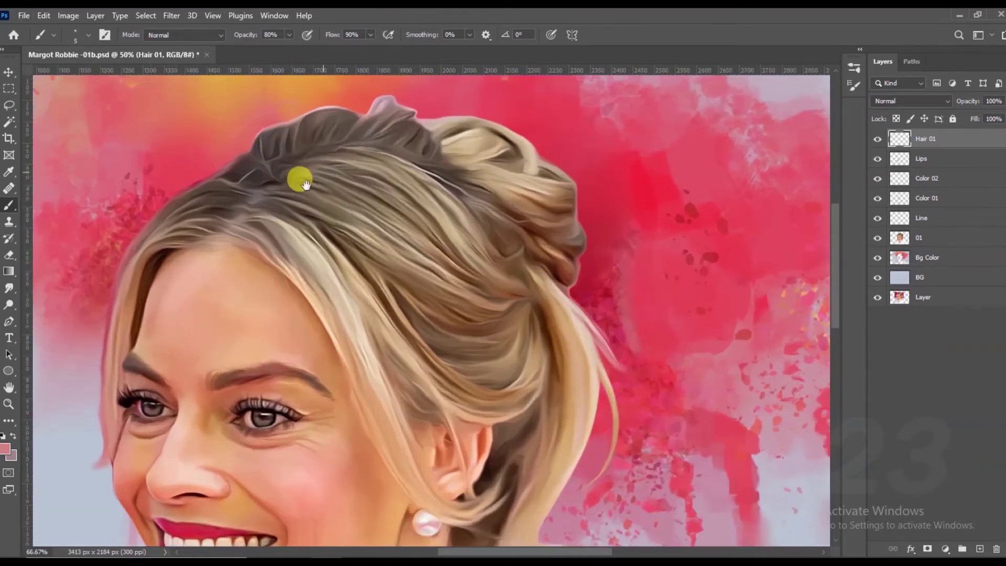
click(5, 448)
click(707, 299)
click(951, 303)
- Paint fine pink strands along the hairline, the left side and the top of the hair
scroll(321, 149, up, 1)
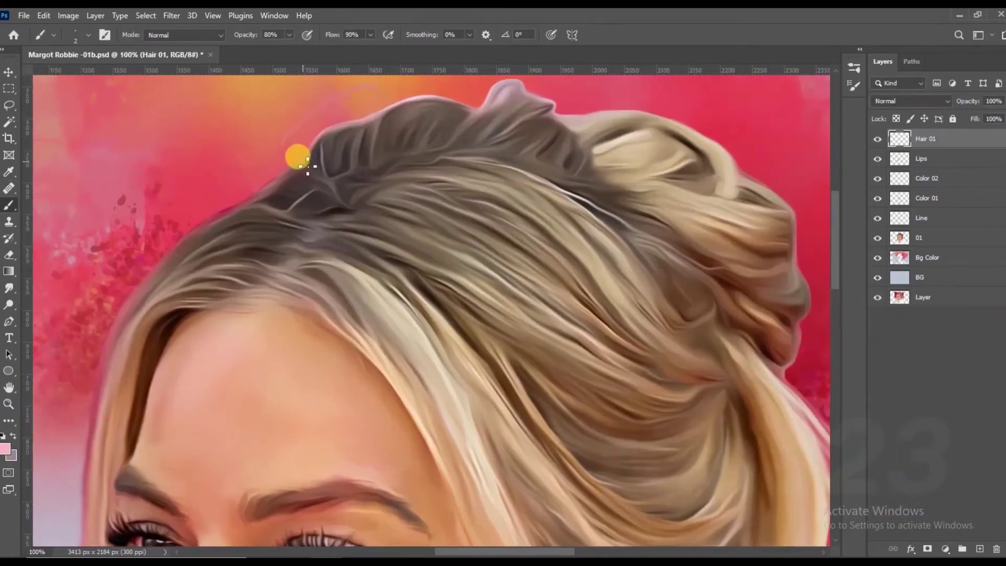
mouse_move(304, 165)
mouse_down()
mouse_move(161, 227)
mouse_move(157, 262)
mouse_up()
scroll(157, 262, down, 1)
mouse_move(246, 198)
mouse_down()
mouse_move(262, 227)
mouse_move(198, 294)
mouse_move(218, 334)
mouse_up()
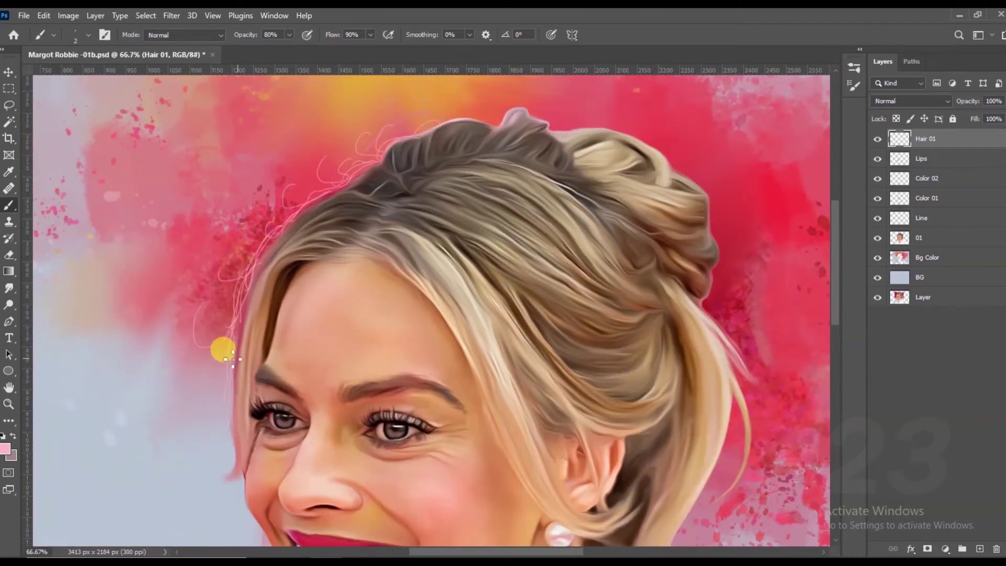
drag(320, 230, 400, 145)
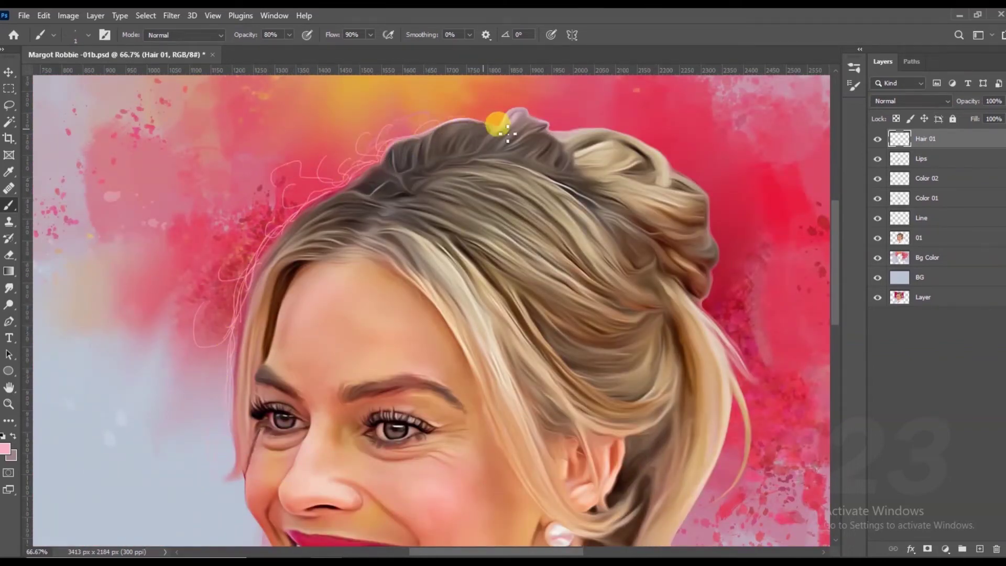
scroll(505, 131, up, 1)
mouse_move(404, 173)
mouse_down()
mouse_move(474, 177)
mouse_move(608, 215)
mouse_move(502, 183)
mouse_up()
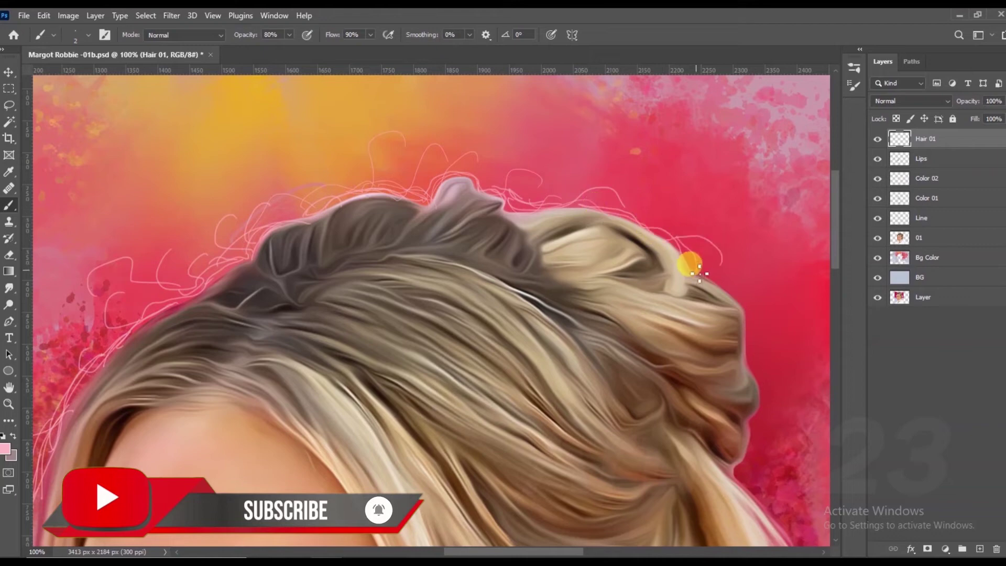
- Paint light strands curling off and running down the right hair edge
mouse_move(734, 294)
mouse_down()
mouse_move(638, 233)
mouse_move(635, 344)
mouse_move(639, 253)
mouse_move(624, 196)
mouse_up()
scroll(625, 197, down, 2)
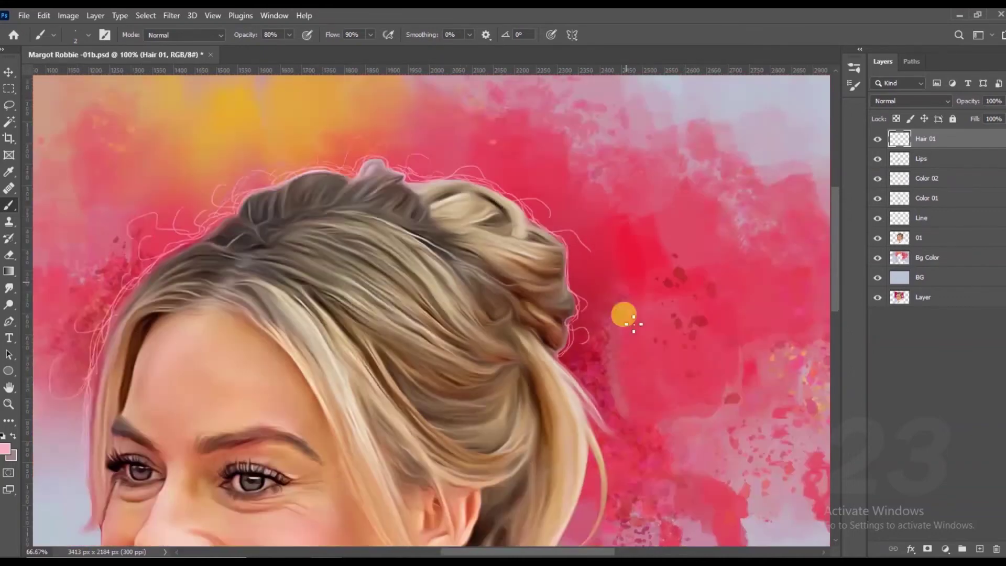
drag(605, 292, 602, 306)
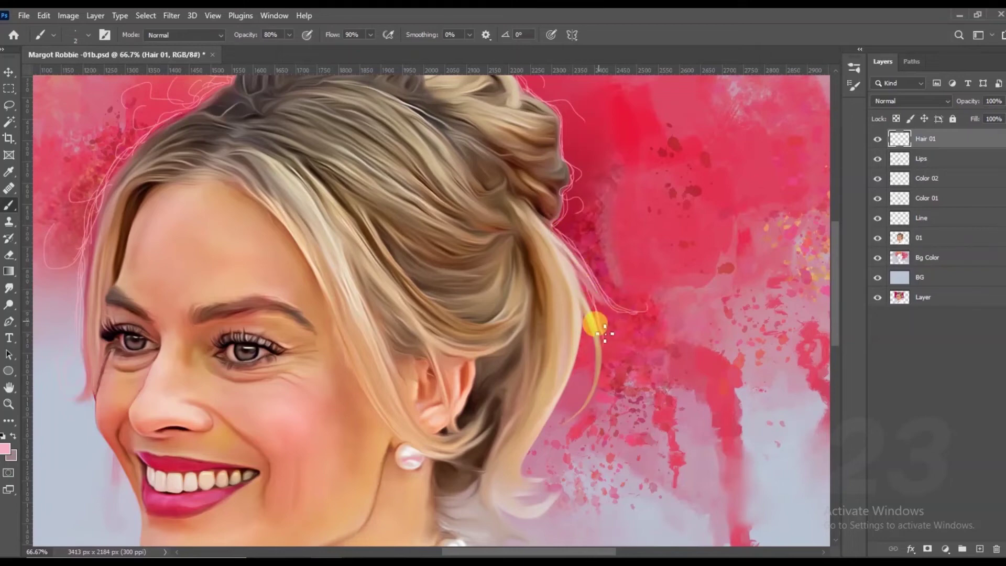
drag(604, 357, 579, 410)
drag(606, 339, 591, 405)
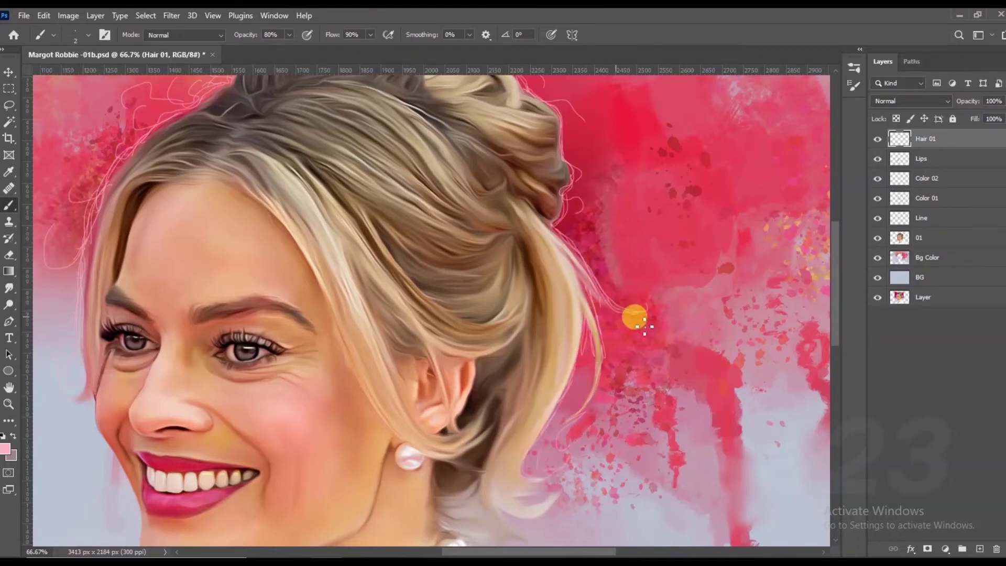
scroll(563, 310, down, 5)
drag(584, 270, 581, 344)
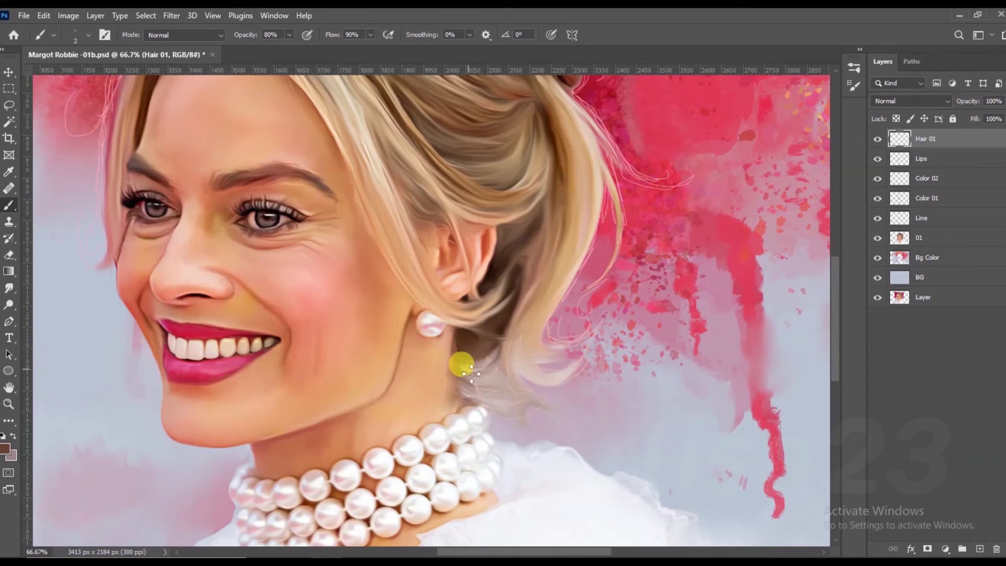
- Paint dark hair strands along the neck, then sample a lighter brown from the hair
drag(482, 384, 509, 389)
alt+click(498, 332)
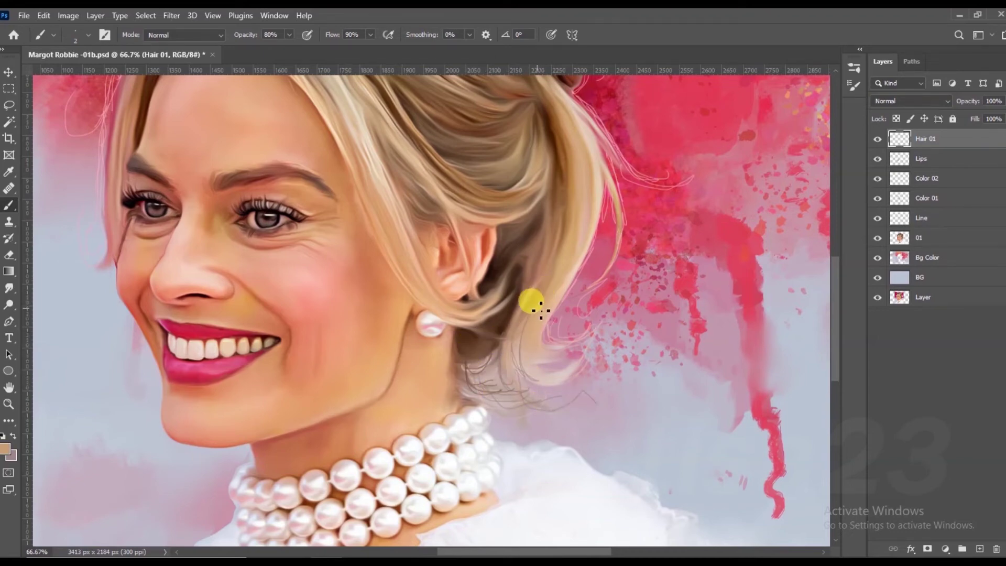
scroll(524, 397, up, 3)
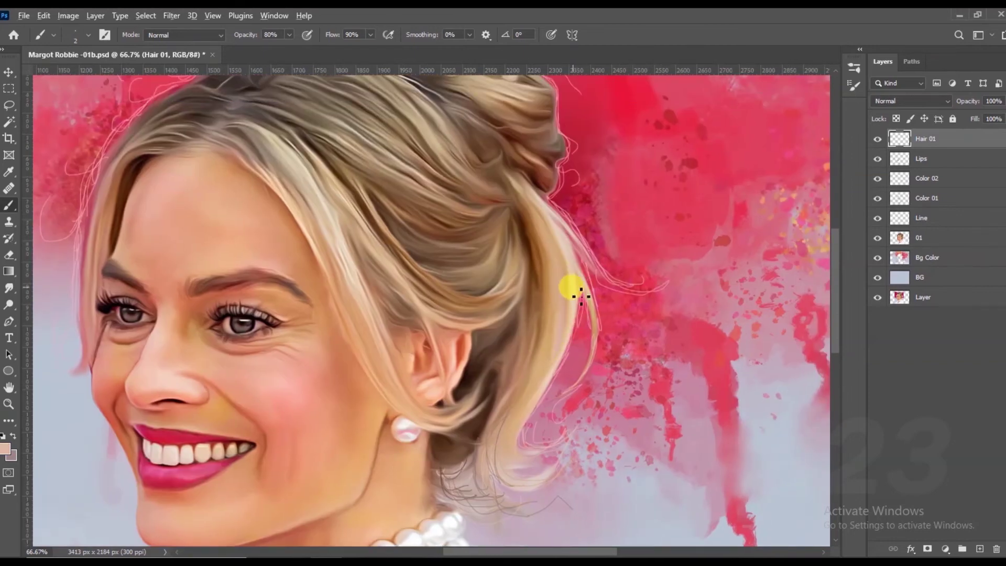
scroll(394, 306, up, 2)
scroll(394, 306, left, 2)
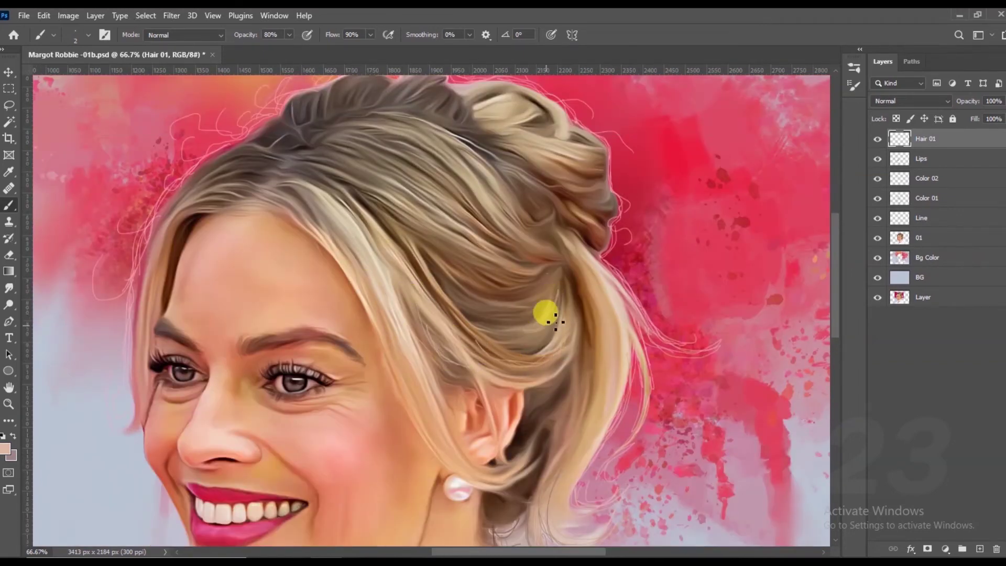
scroll(545, 272, up, 2)
scroll(544, 273, left, 2)
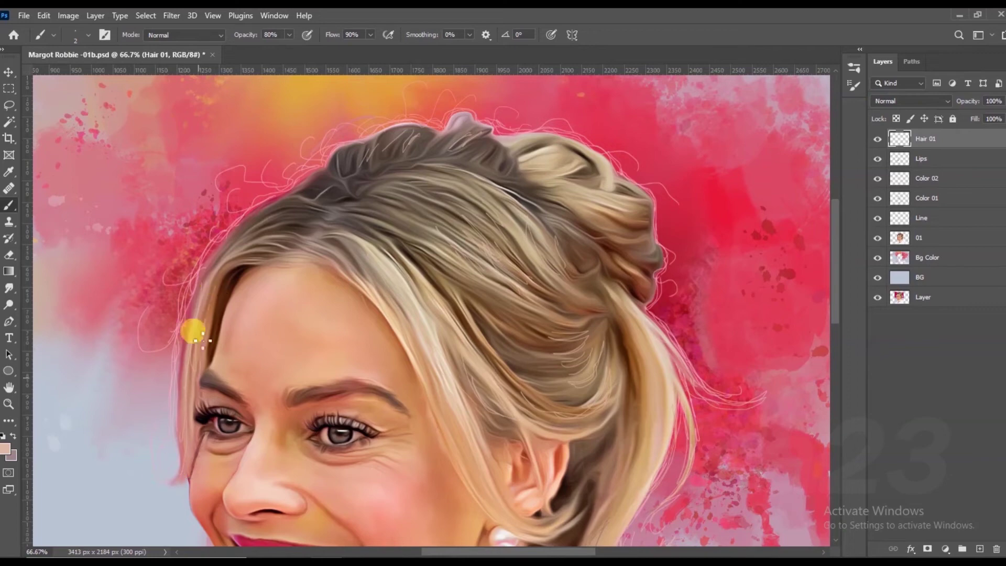
- Add light strands along the top and side hairline and a dark strand across the bun
alt+click(402, 112)
drag(346, 208, 331, 215)
alt+click(376, 222)
alt+click(468, 225)
drag(356, 162, 303, 213)
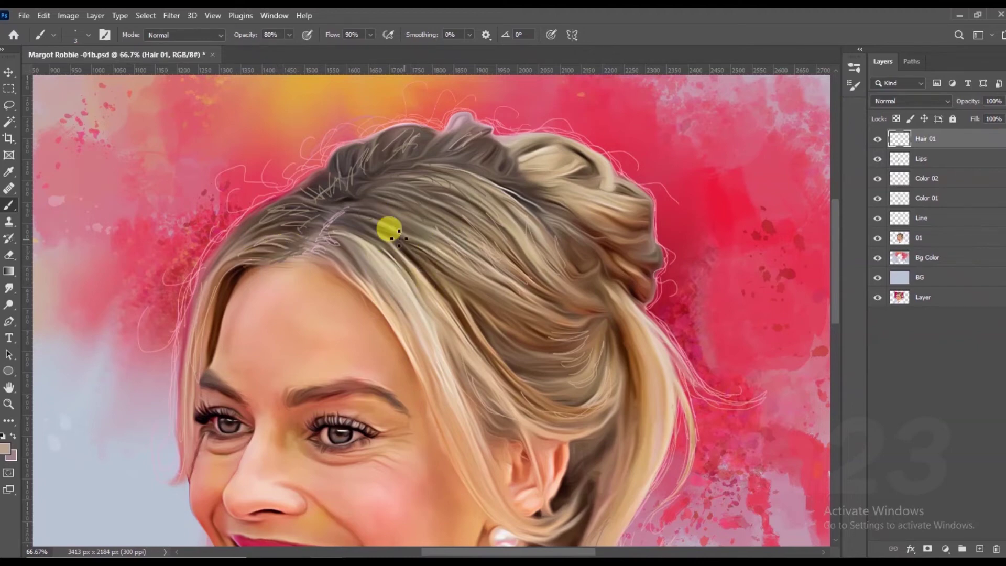
drag(343, 240, 401, 294)
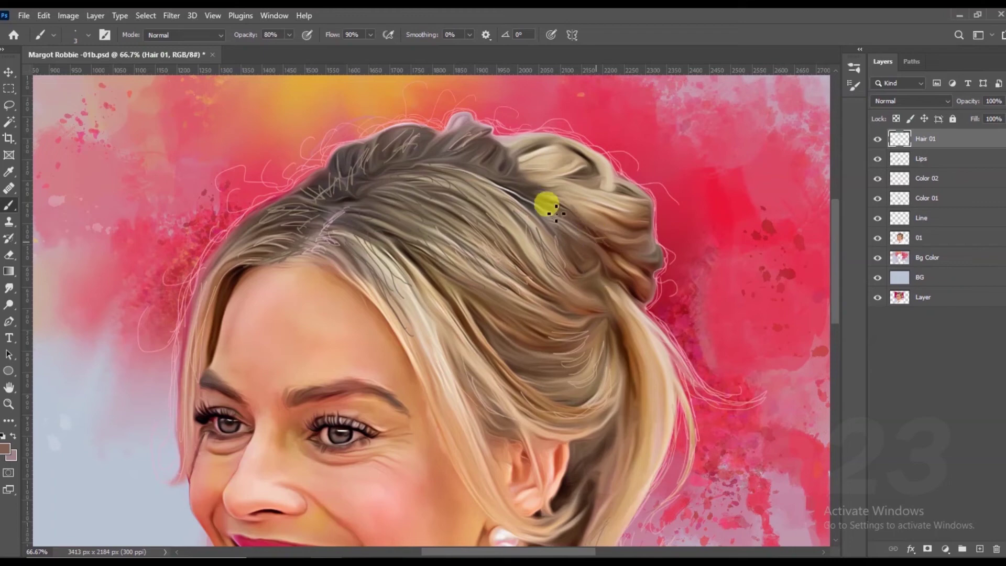
drag(549, 175, 594, 181)
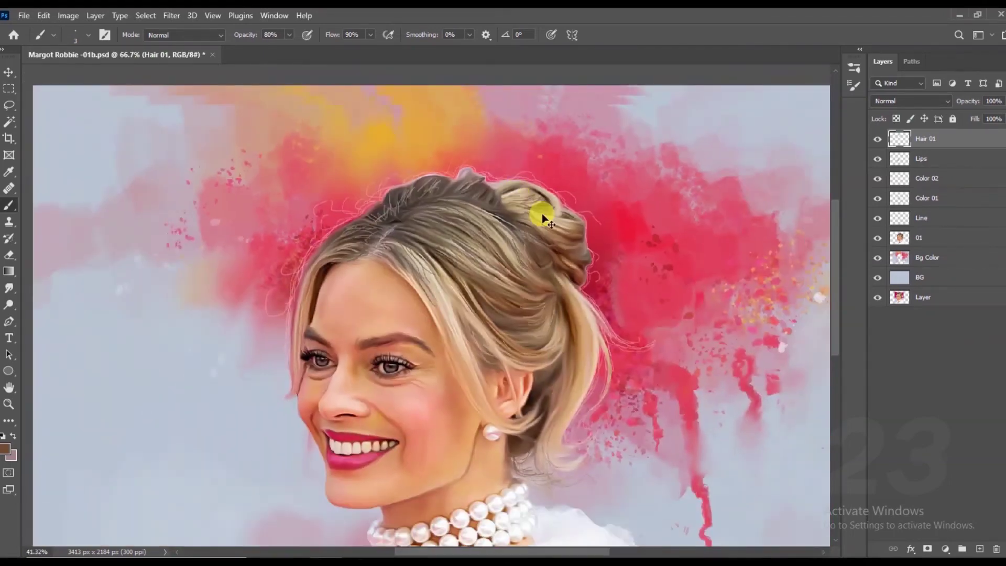
- Add a new layer with the figure selection loaded and a Soft Round pressure brush at 24% opacity
key(ctrl+minus)
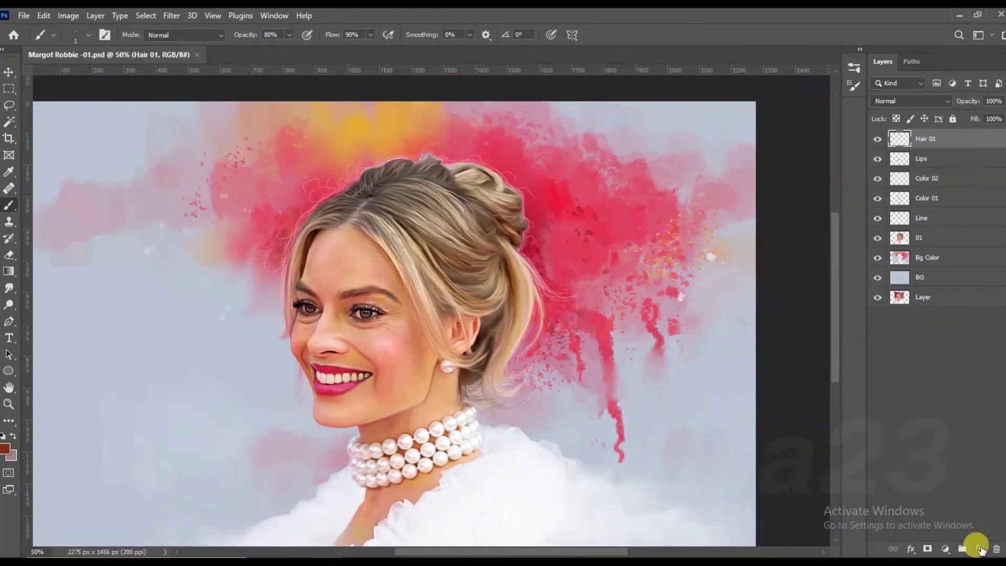
click(979, 548)
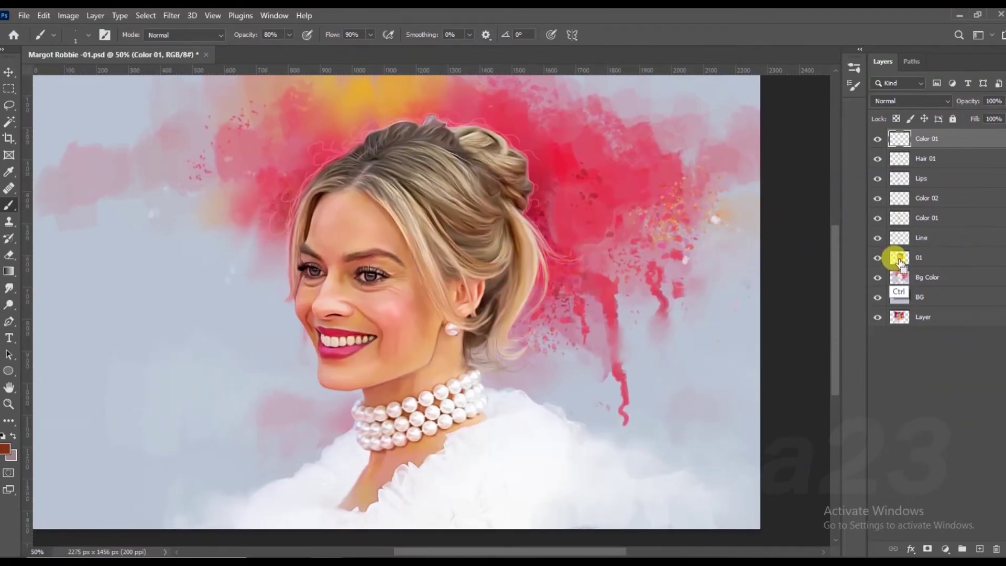
ctrl+click(900, 257)
click(105, 34)
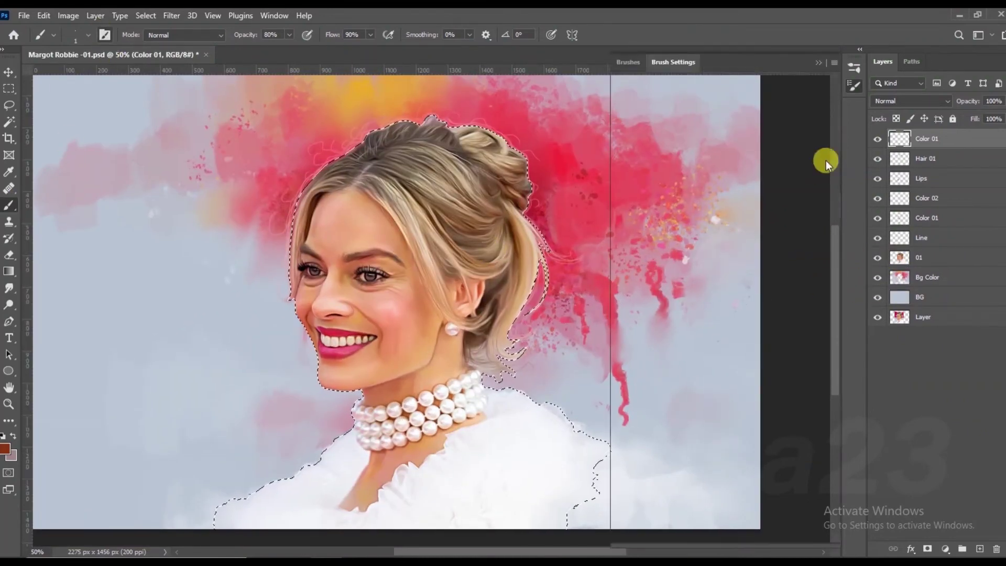
click(628, 62)
click(690, 202)
click(817, 62)
drag(289, 34, 256, 48)
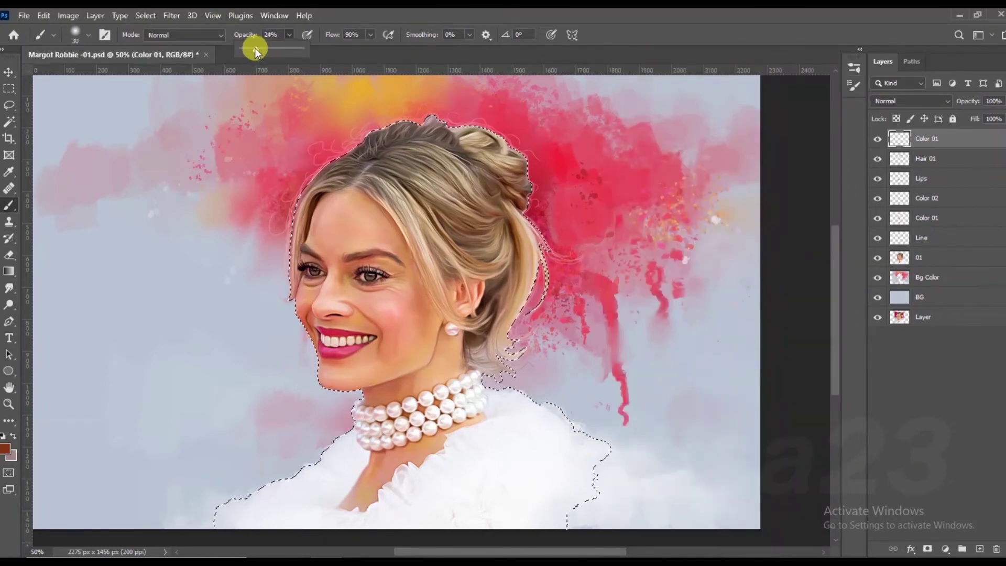
- Set a mid blue foreground colour and the layer blend mode to Color
click(5, 448)
click(782, 359)
click(856, 378)
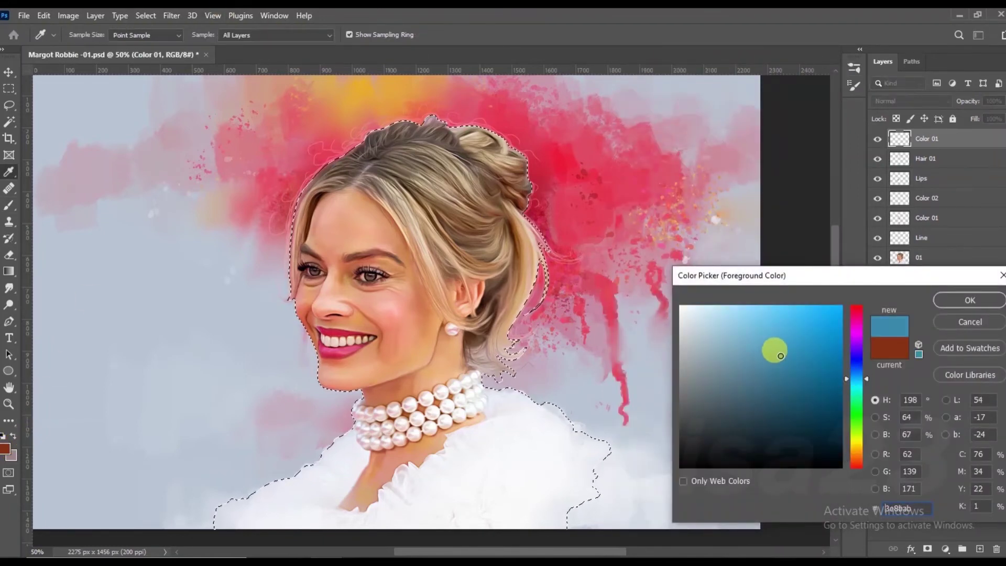
click(970, 300)
click(911, 100)
click(896, 391)
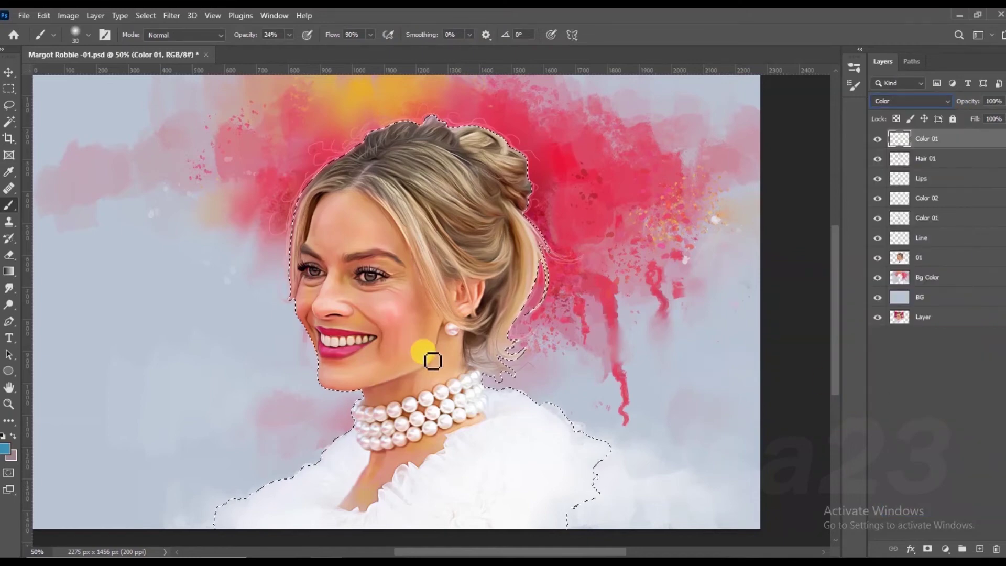
- Paint a faint blue tint under the eye and cheek with a size 15 brush
key(bracketleft)
key(bracketleft)
key(bracketleft)
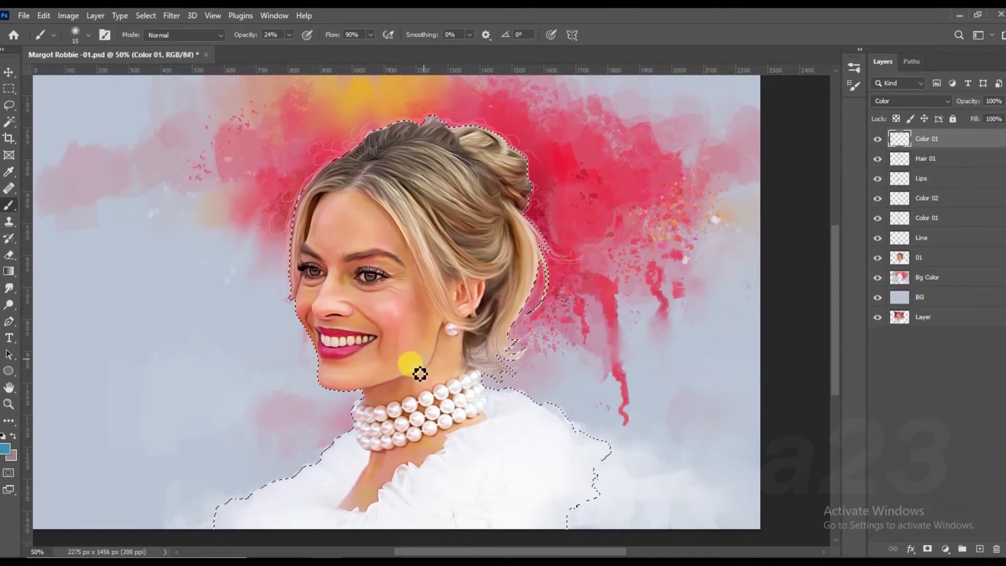
key(ctrl+plus)
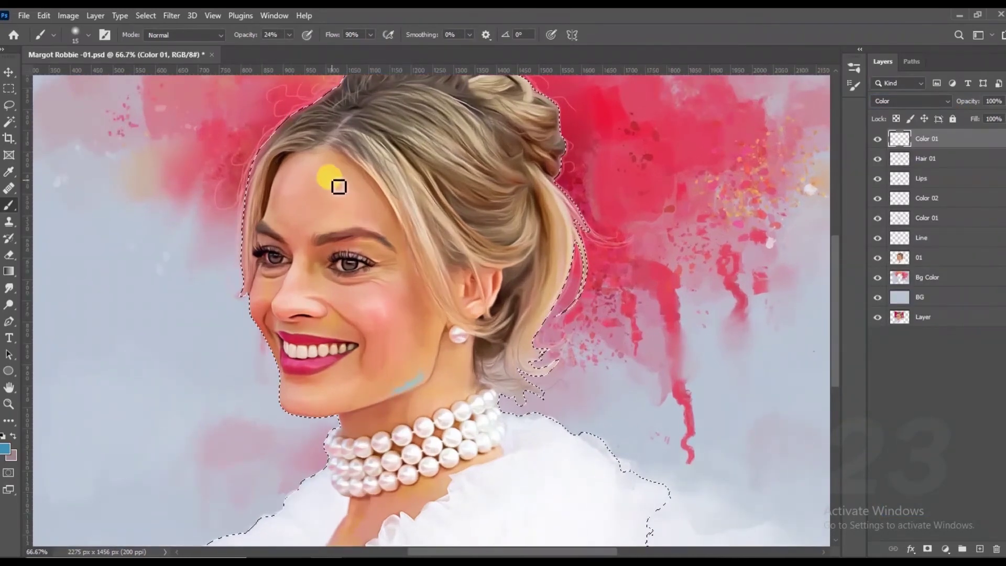
mouse_move(336, 297)
mouse_down()
mouse_move(377, 287)
mouse_move(386, 262)
mouse_move(356, 366)
mouse_move(278, 287)
mouse_move(296, 400)
mouse_move(395, 384)
mouse_move(446, 403)
mouse_move(460, 398)
mouse_move(362, 439)
mouse_up()
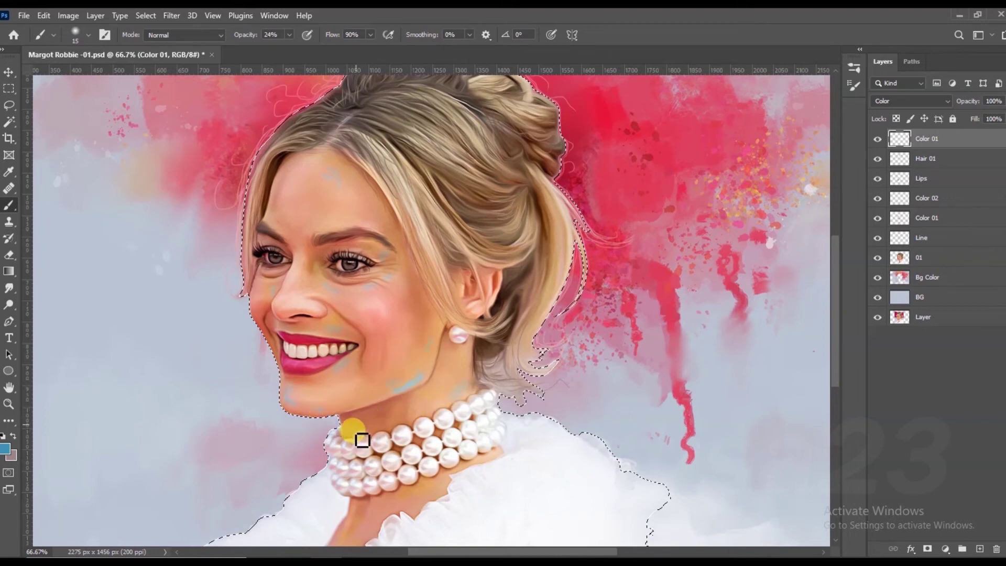
drag(378, 367, 402, 448)
click(9, 287)
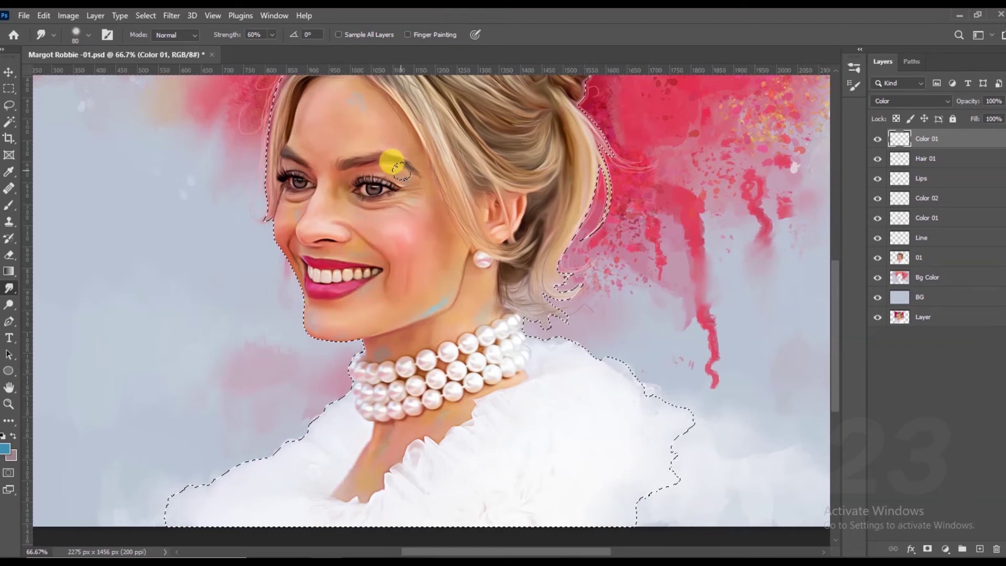
- Smudge the blue tint from cheek toward lip, across the nose, and toward the jaw
drag(292, 212, 364, 293)
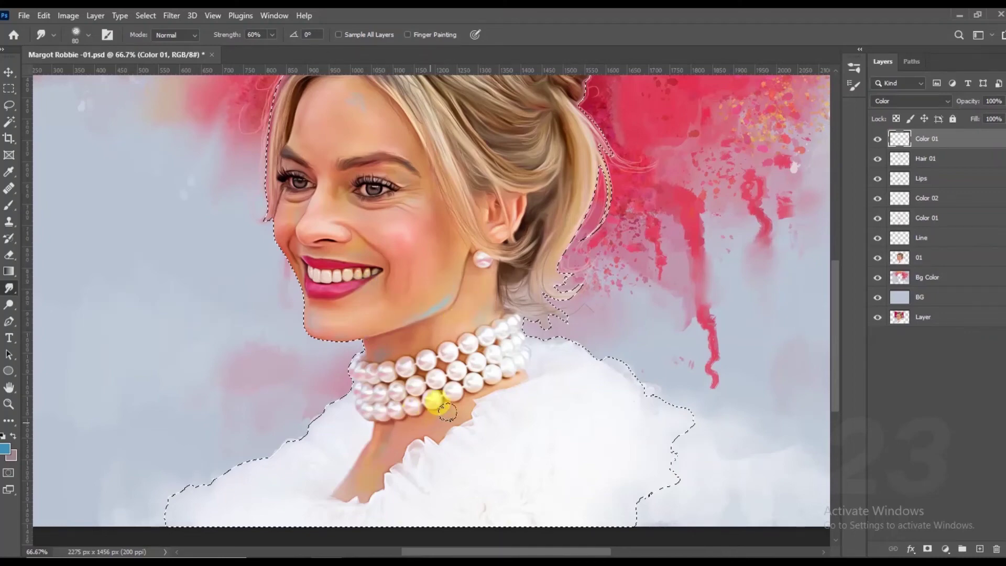
drag(417, 216, 429, 259)
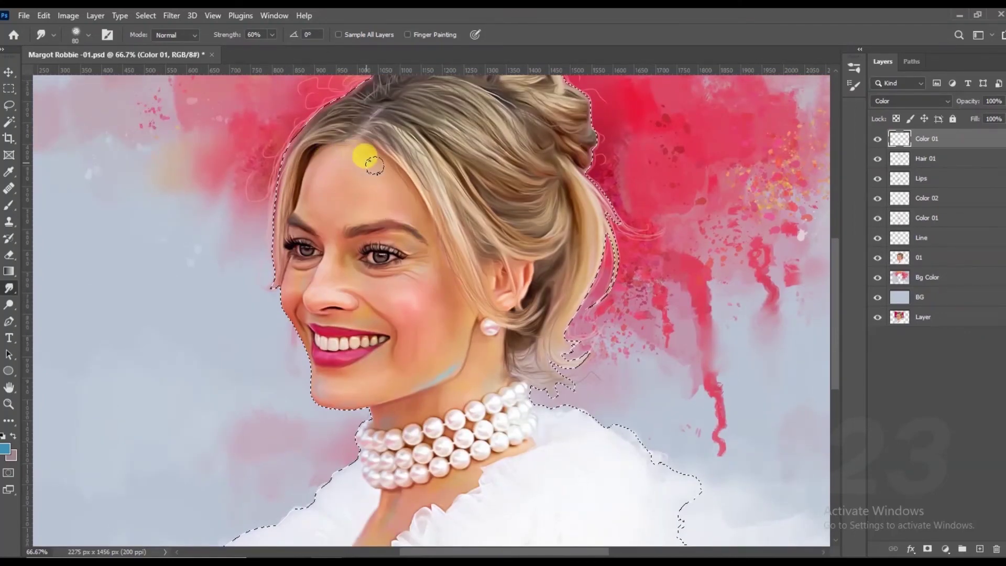
drag(367, 291, 402, 290)
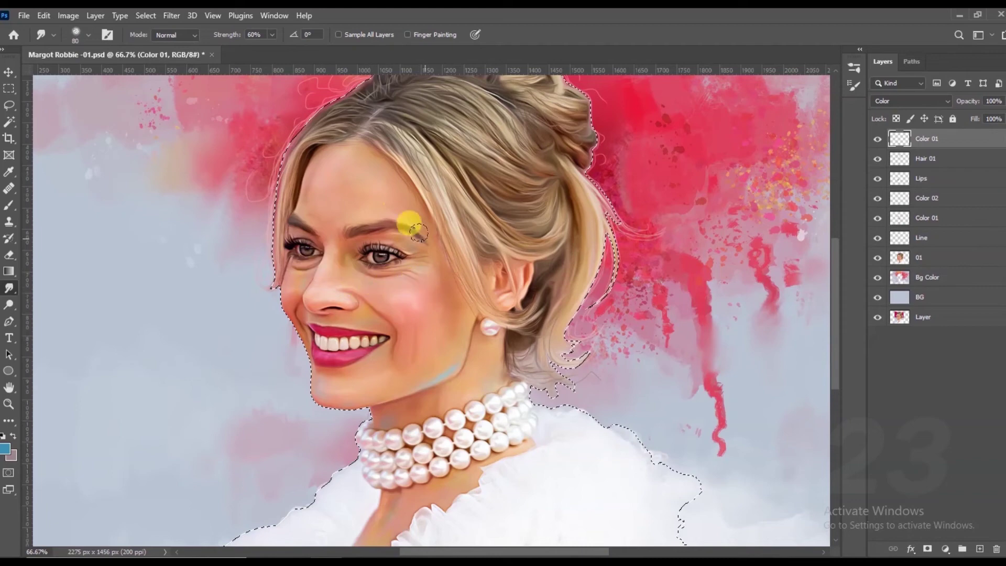
drag(500, 344, 465, 359)
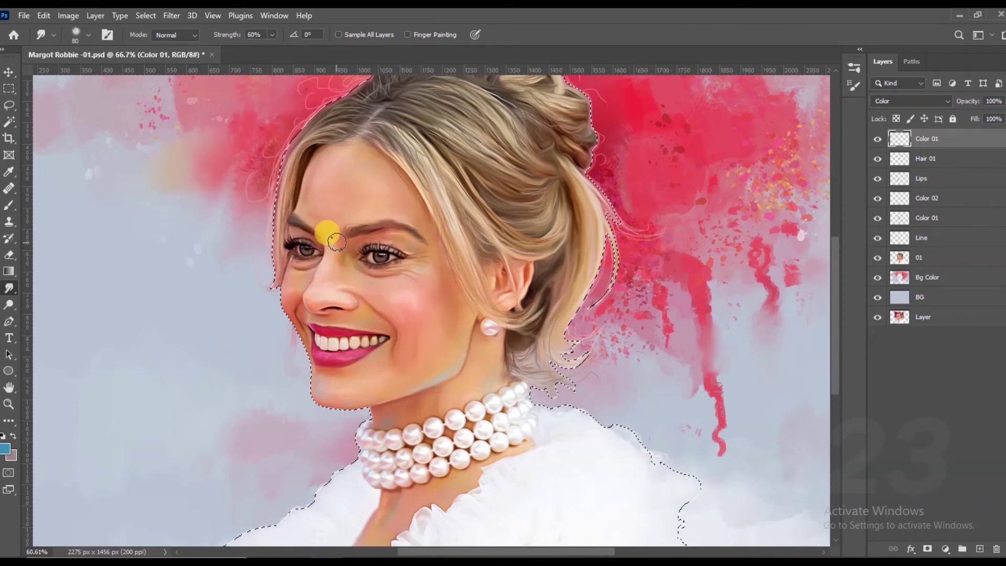
scroll(339, 241, down, 4)
click(979, 548)
- Name the new layer 'Light' and set a near-white foreground colour
double_click(922, 139)
text(Light)
key(Return)
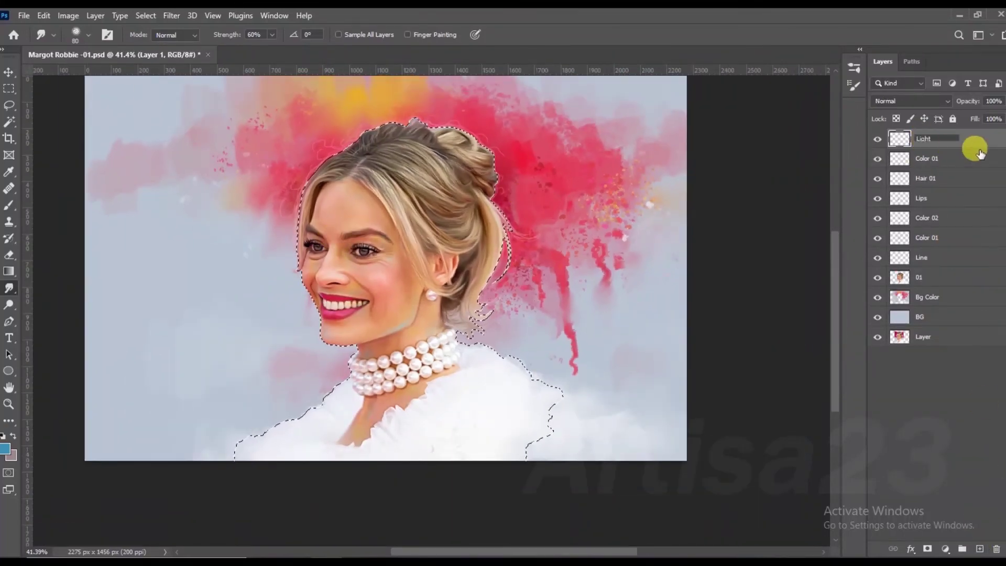
scroll(449, 225, up, 3)
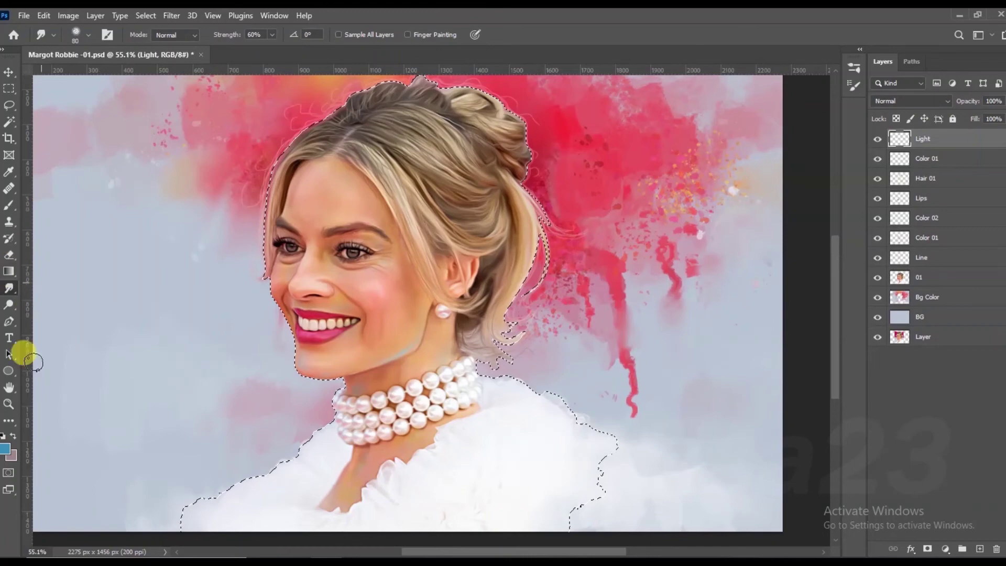
click(5, 449)
click(684, 305)
click(953, 309)
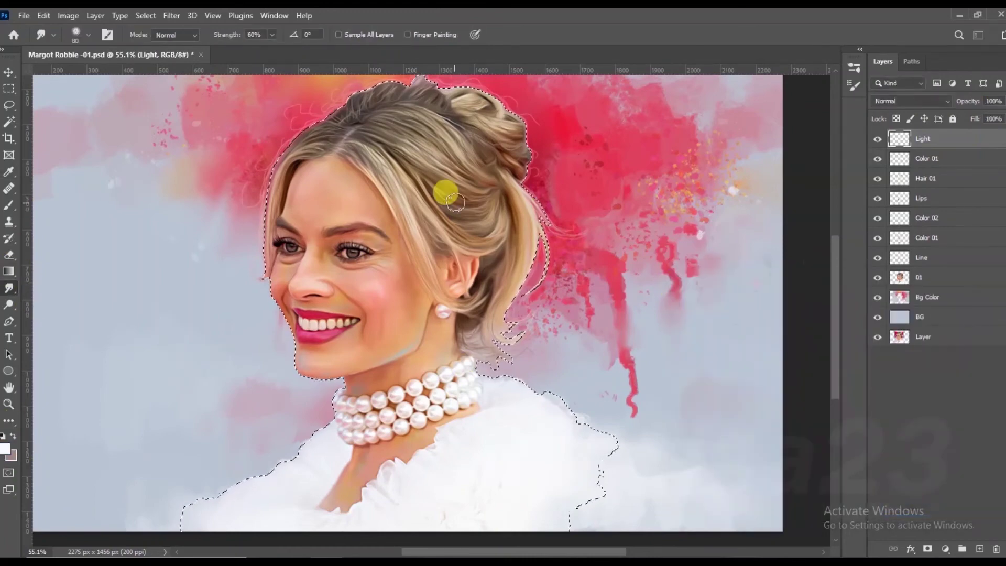
- With the brush at 48% opacity, paint white highlights on the cheek and nose bridge
click(9, 204)
scroll(311, 248, up, 2)
scroll(311, 249, up, 1)
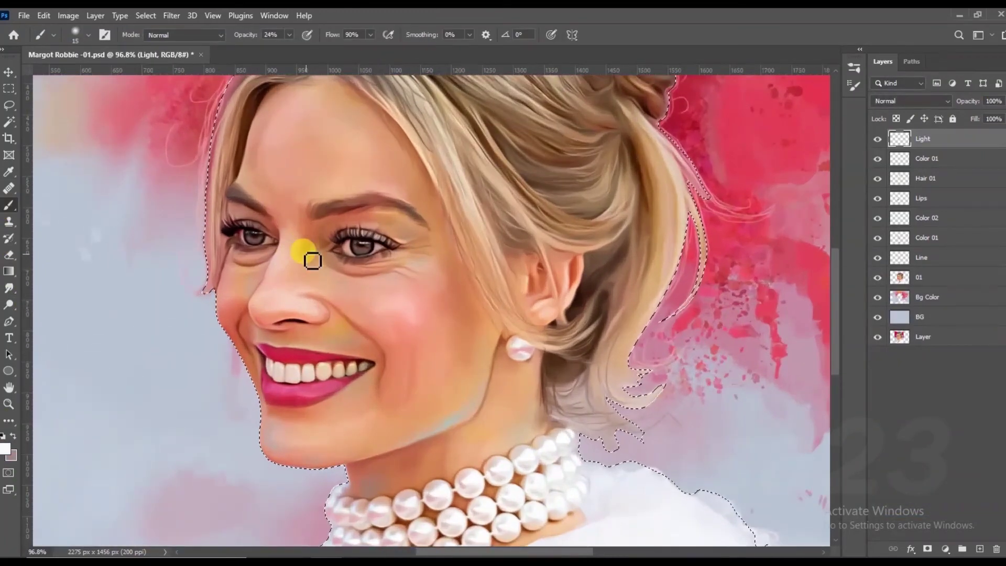
drag(290, 40, 303, 48)
drag(387, 300, 401, 306)
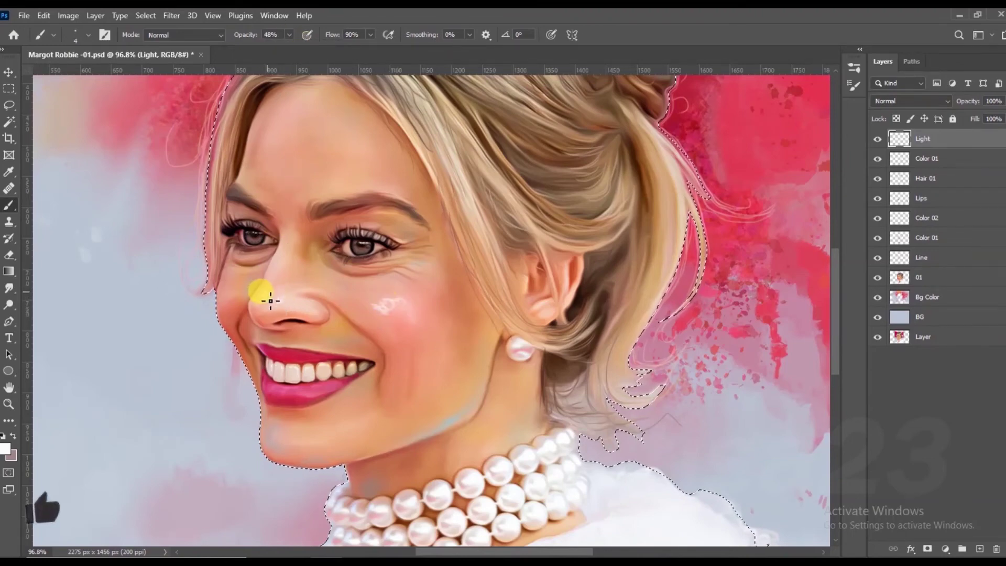
mouse_move(270, 301)
mouse_down()
mouse_move(285, 261)
mouse_move(288, 134)
mouse_move(280, 142)
mouse_up()
- Dab white highlights on the forehead, cheek edge and neck, extending the cheek highlight
click(307, 101)
click(353, 151)
click(274, 162)
click(229, 304)
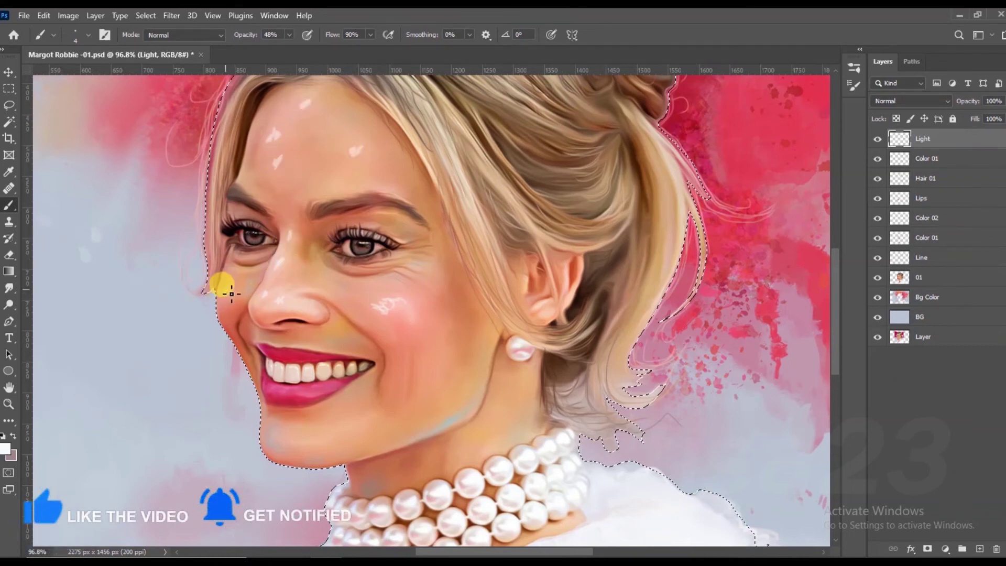
drag(387, 301, 382, 330)
click(302, 440)
click(481, 449)
- Smudge the highlights on forehead, inner eye, nose bridge, both cheeks, chin and neck
mouse_move(269, 152)
mouse_down()
mouse_move(264, 112)
mouse_move(283, 112)
mouse_up()
mouse_move(354, 151)
mouse_down()
mouse_move(332, 130)
mouse_move(285, 125)
mouse_up()
mouse_move(287, 256)
mouse_down()
mouse_move(274, 247)
mouse_move(283, 246)
mouse_up()
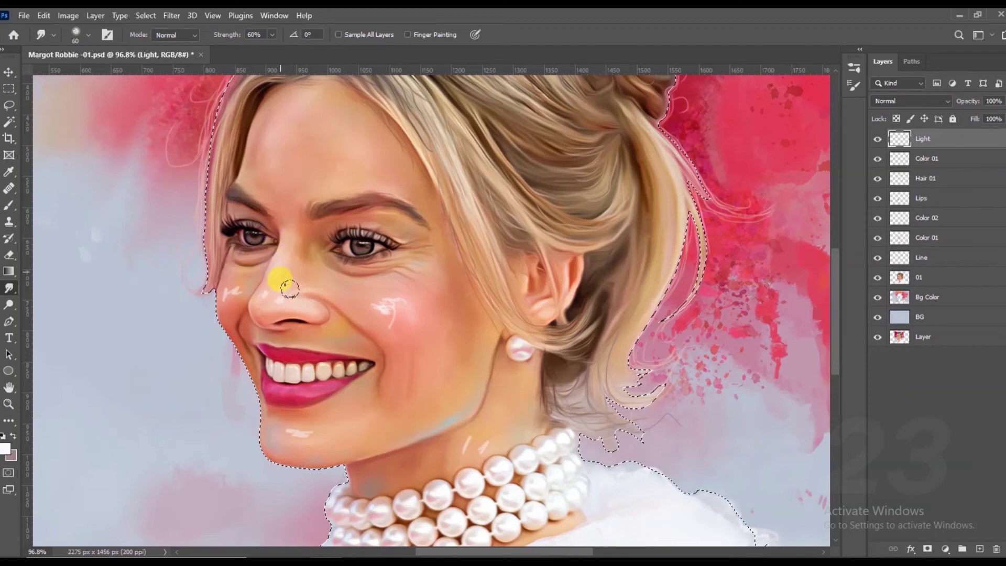
mouse_move(408, 311)
mouse_down()
mouse_move(380, 311)
mouse_move(360, 292)
mouse_move(393, 303)
mouse_up()
drag(241, 293, 234, 286)
drag(299, 423, 303, 427)
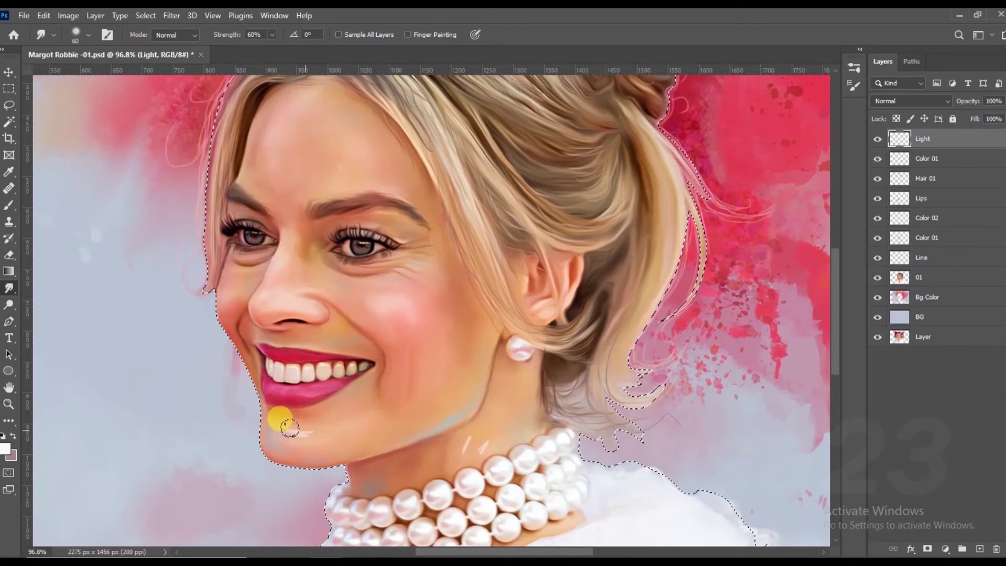
drag(469, 453, 485, 439)
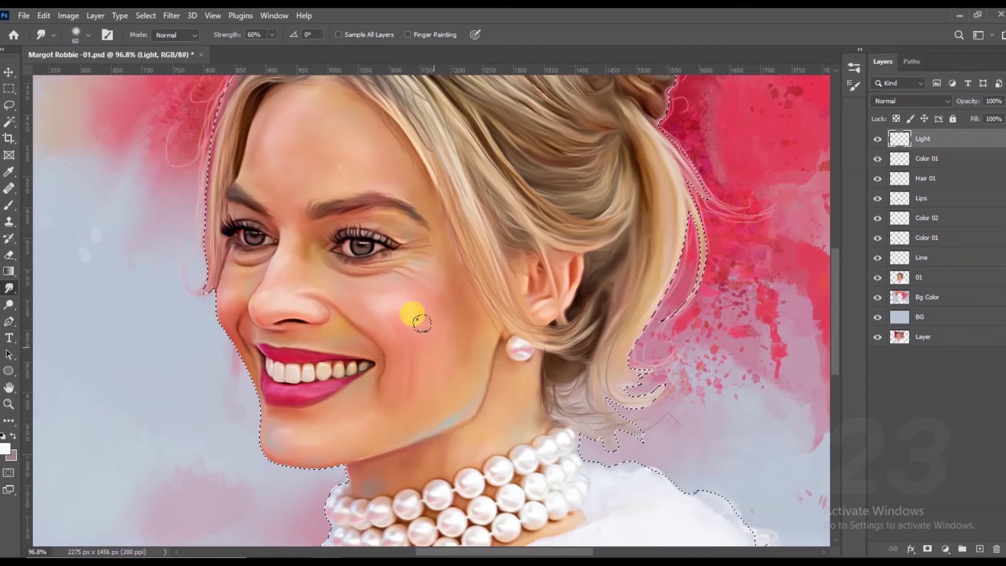
- Add a small forehead highlight, then blend the cheek, upper-lip and hairline glints
click(9, 206)
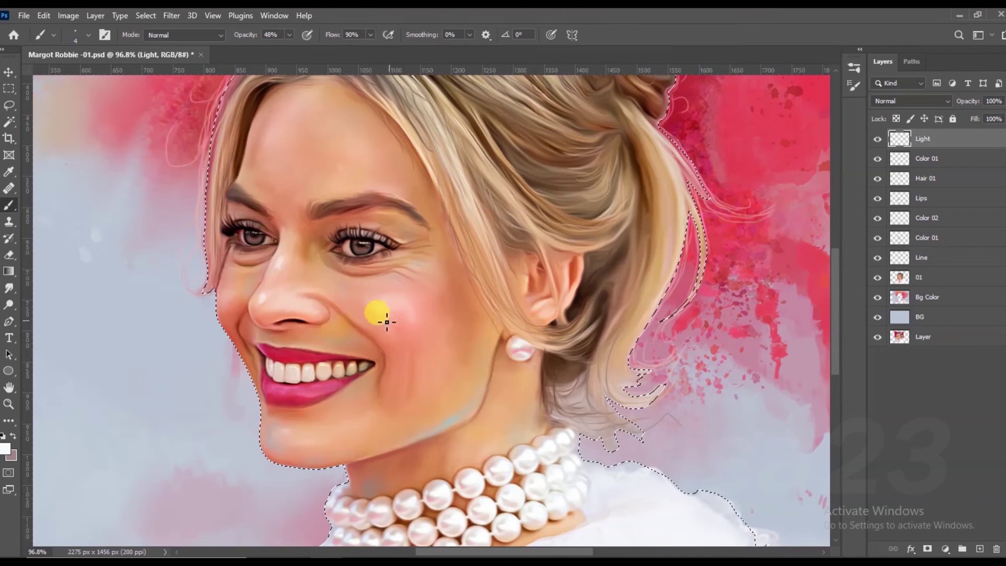
drag(273, 143, 273, 133)
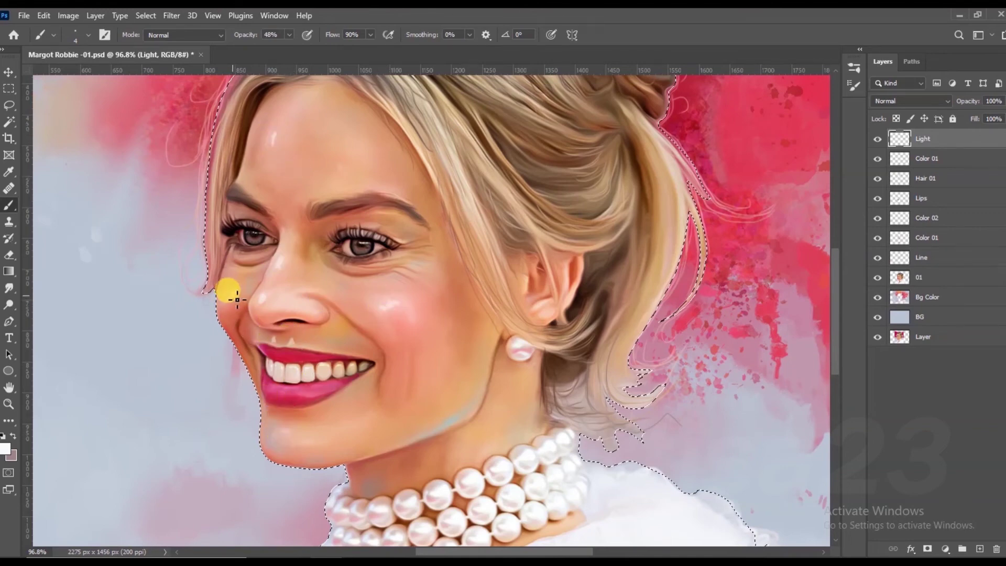
click(9, 287)
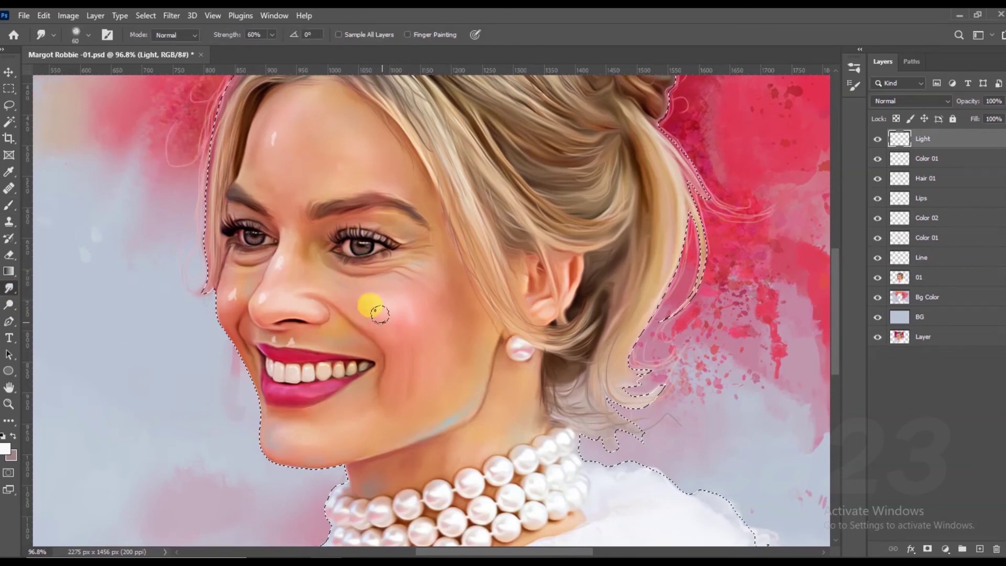
drag(278, 255, 305, 373)
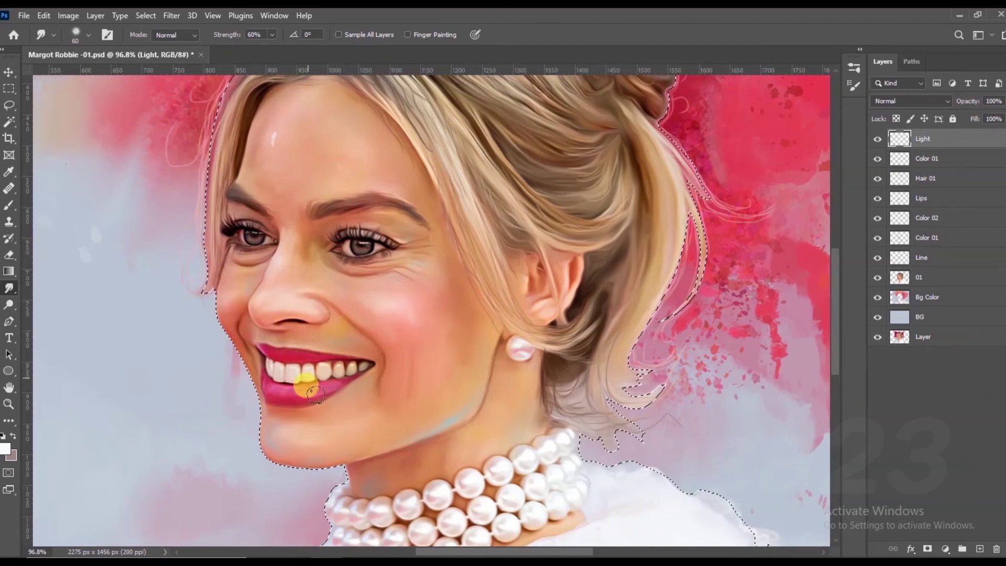
drag(280, 108, 283, 148)
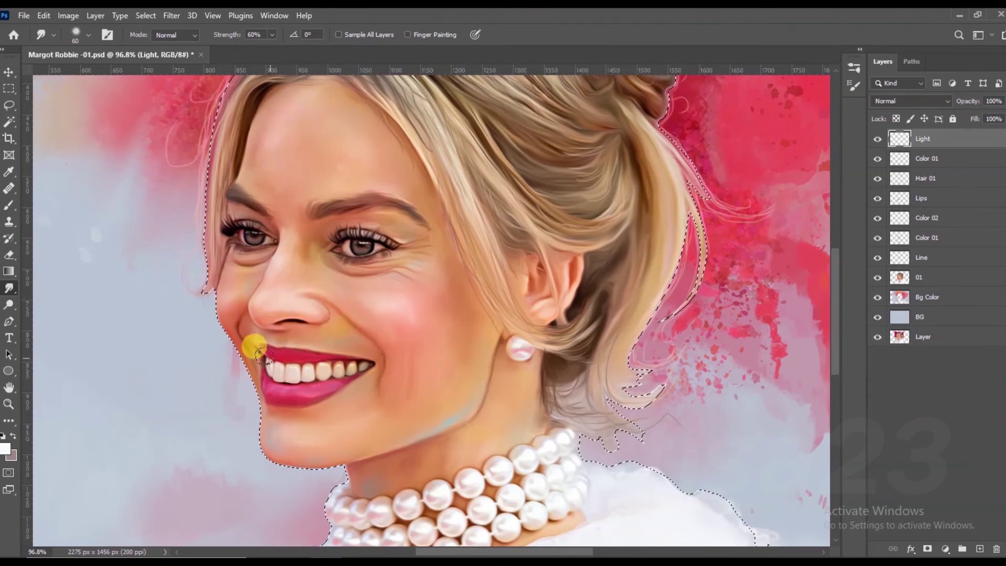
key(ctrl+plus)
key(ctrl+plus)
key(ctrl+plus)
- Paint white highlights on the upper and lower lips and smudge them into the lips
drag(284, 220, 401, 149)
click(9, 205)
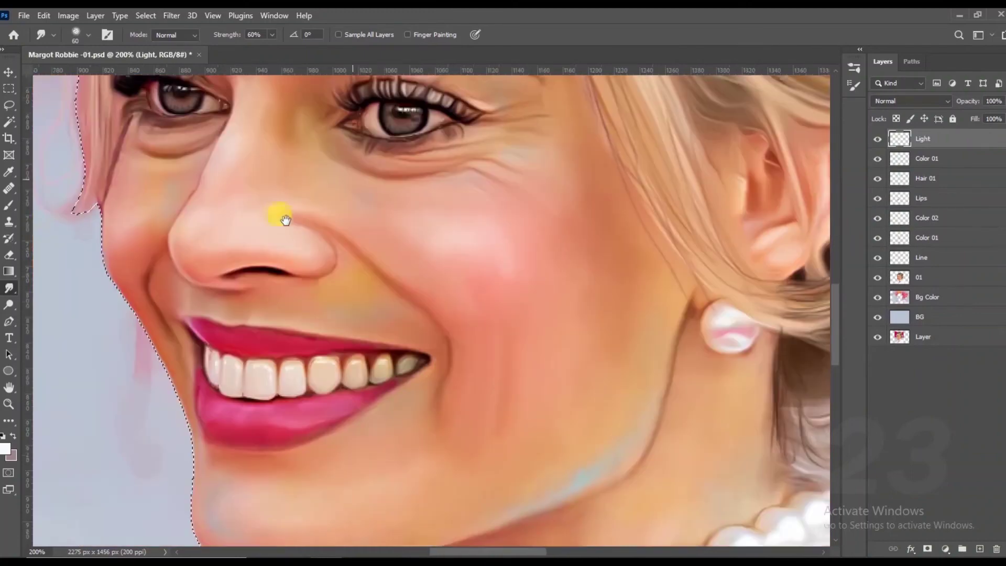
mouse_move(276, 388)
mouse_down()
mouse_move(253, 418)
mouse_move(280, 427)
mouse_move(237, 420)
mouse_up()
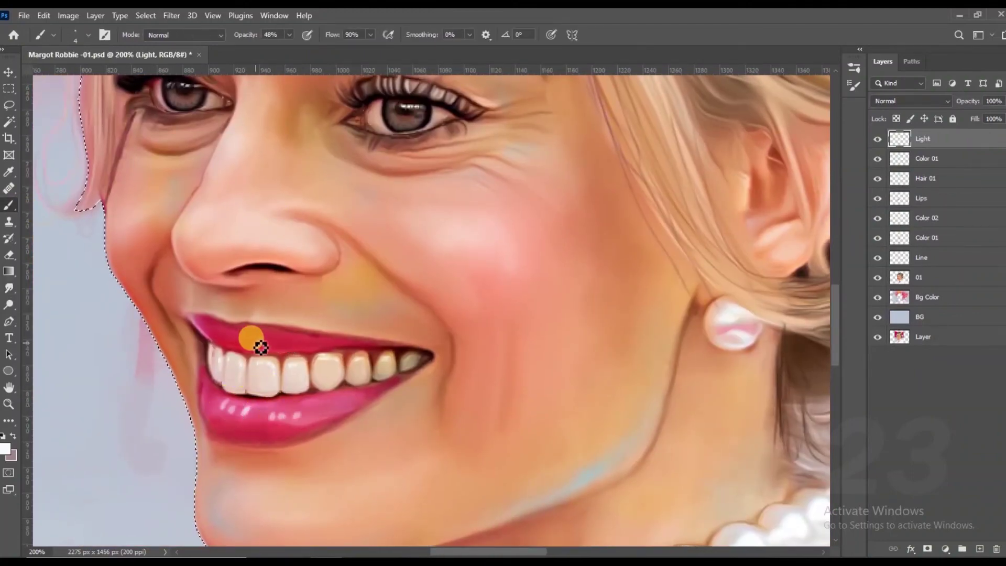
drag(245, 346, 278, 348)
mouse_move(316, 429)
mouse_down()
mouse_move(209, 404)
mouse_move(262, 411)
mouse_up()
click(9, 288)
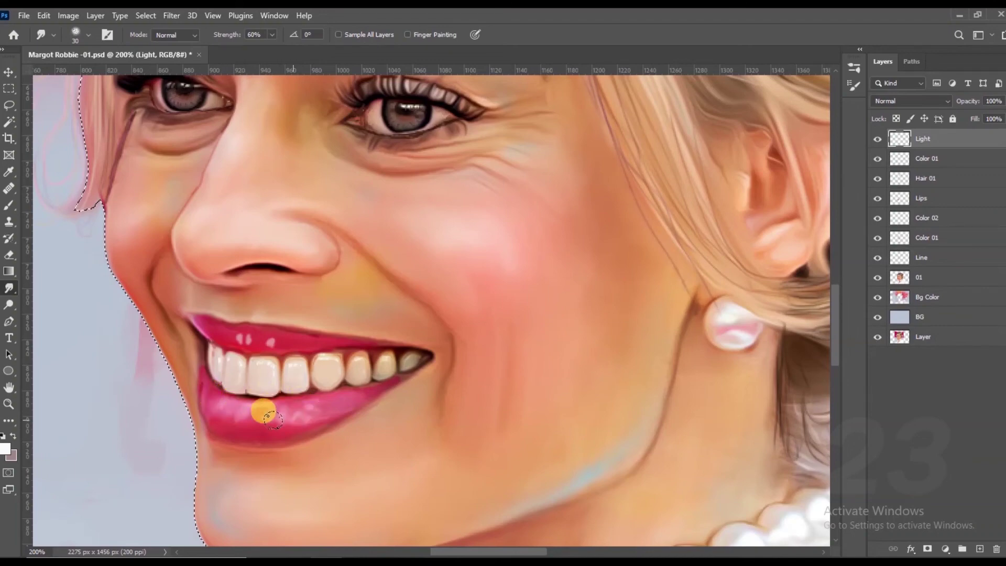
mouse_move(265, 341)
mouse_down()
mouse_move(242, 325)
mouse_move(264, 331)
mouse_up()
mouse_move(292, 399)
mouse_down()
mouse_move(300, 404)
mouse_move(236, 404)
mouse_move(306, 400)
mouse_move(242, 415)
mouse_move(314, 397)
mouse_up()
- Repaint the lower lip highlight and blend the highlight on the chin
scroll(293, 403, down, 5)
scroll(418, 336, up, 2)
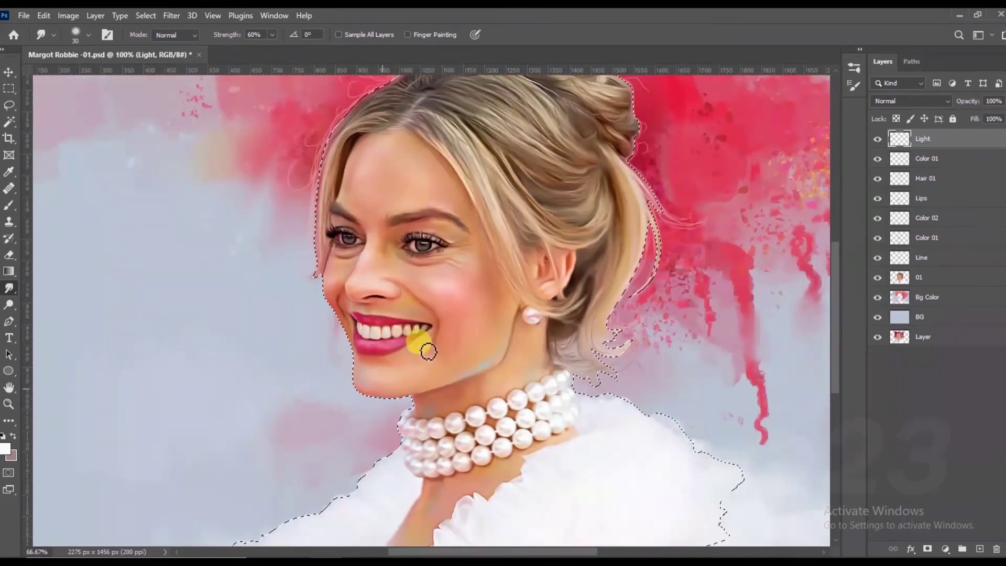
scroll(418, 336, up, 1)
scroll(422, 344, up, 1)
click(10, 204)
mouse_move(366, 342)
mouse_down()
mouse_move(351, 355)
mouse_move(319, 345)
mouse_move(337, 337)
mouse_move(307, 337)
mouse_move(326, 343)
mouse_up()
click(9, 288)
scroll(286, 352, down, 2)
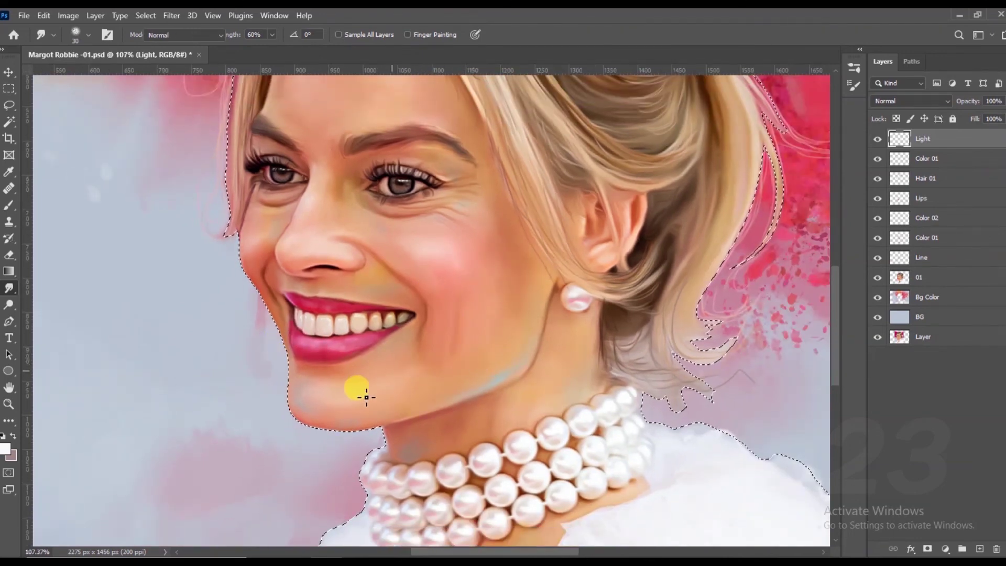
key(b)
click(9, 288)
drag(325, 387, 334, 396)
- Zoom out and save the portrait
key(r)
scroll(213, 355, down, 2)
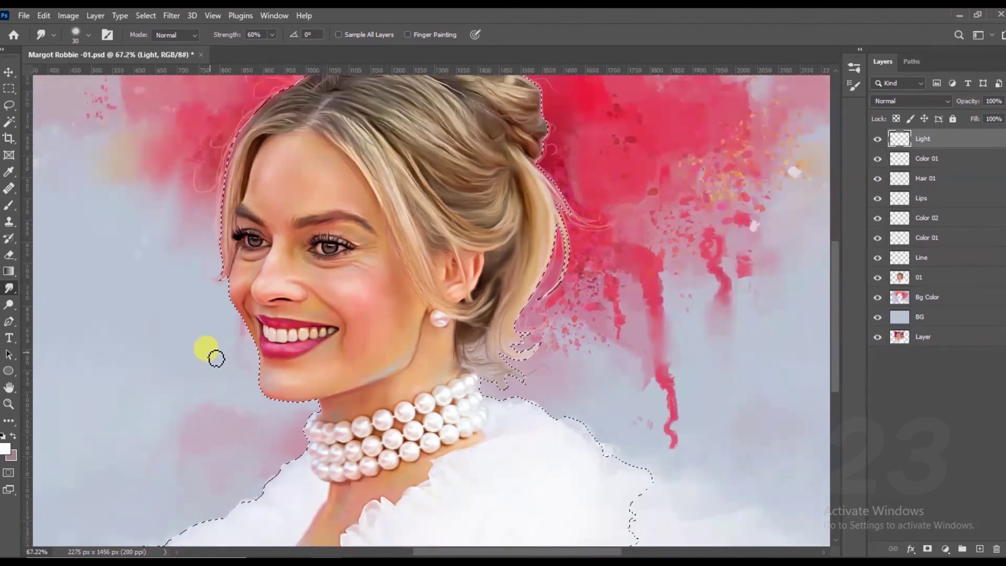
scroll(270, 292, up, 3)
scroll(336, 216, down, 1)
scroll(333, 212, down, 2)
scroll(332, 212, down, 1)
scroll(333, 226, down, 1)
scroll(360, 265, down, 1)
key(ctrl+s)
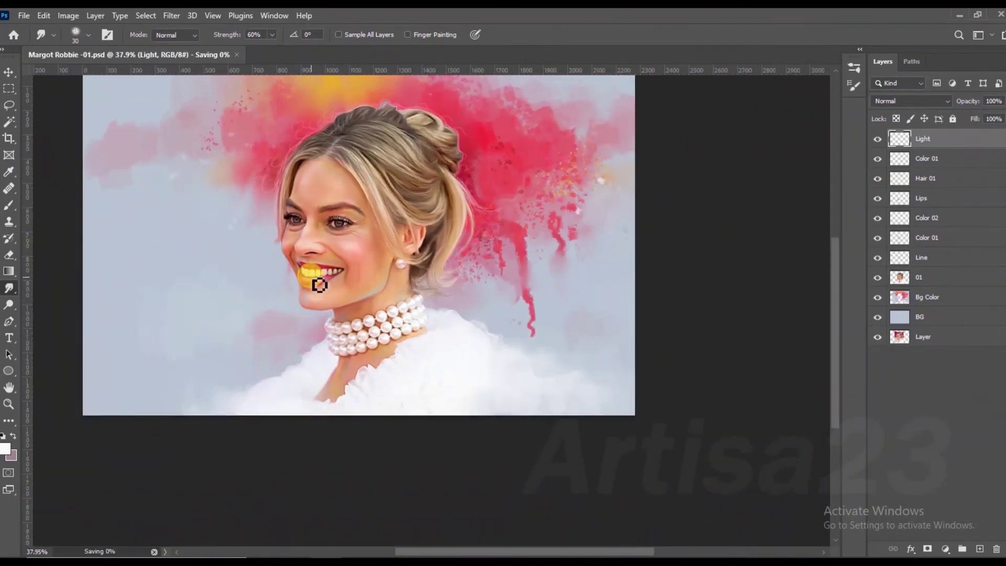
- Centre the whole portrait in view
scroll(370, 271, down, 1)
scroll(367, 266, down, 1)
scroll(367, 266, up, 2)
scroll(365, 292, up, 1)
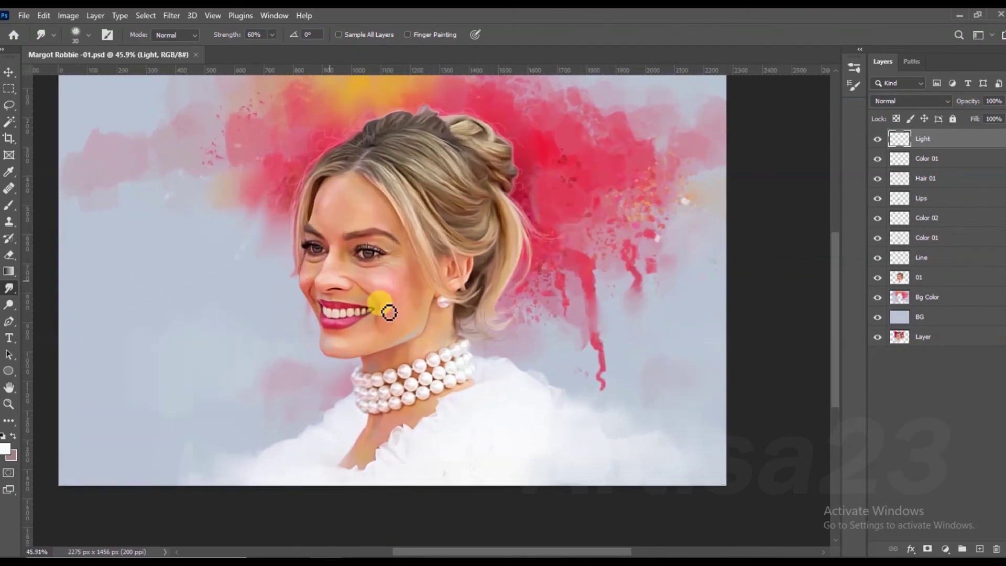
drag(267, 152, 278, 168)
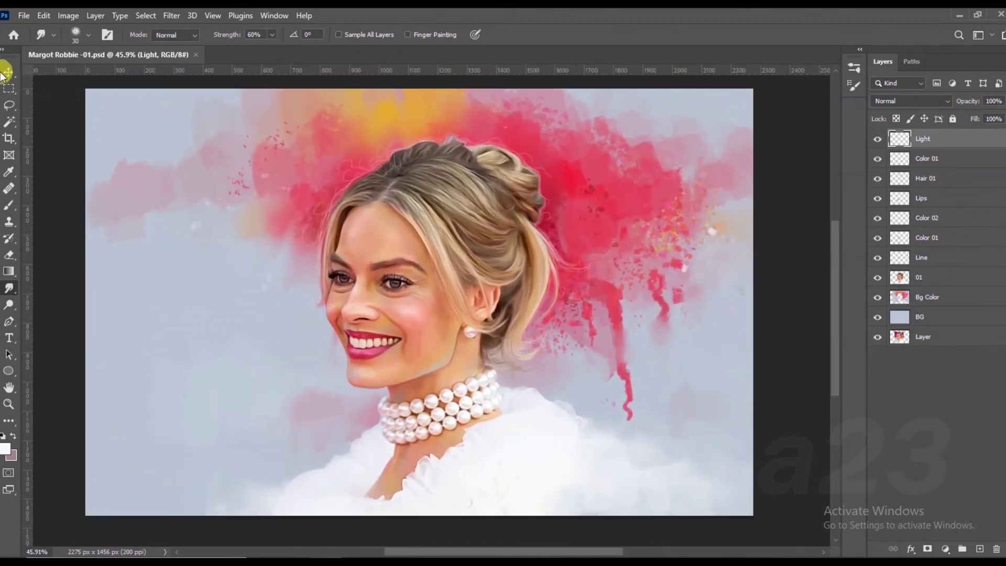
click(9, 71)
click(947, 548)
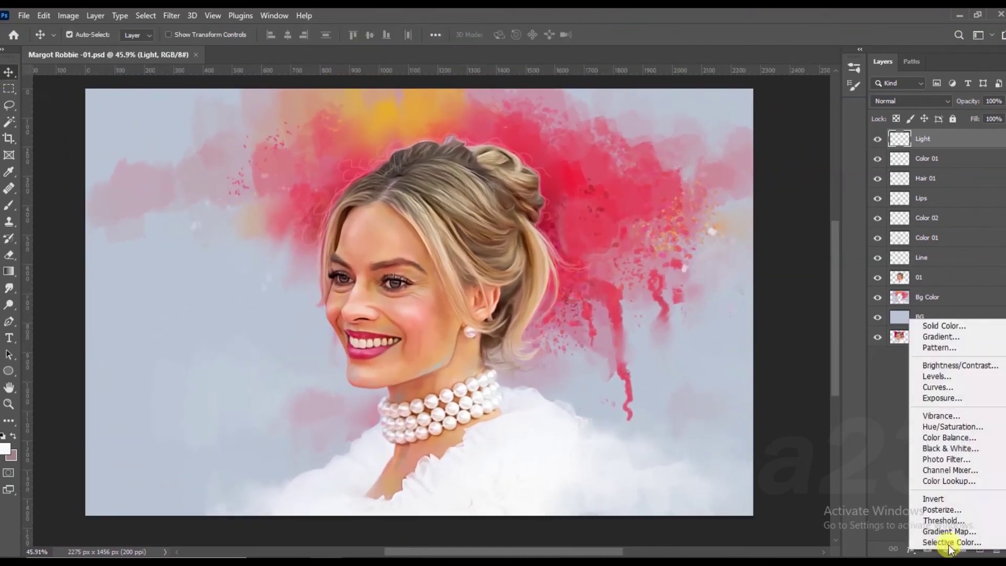
- Add a Levels adjustment with inputs 16, 1.00 and 248, then save the portrait
click(958, 375)
drag(696, 340, 703, 340)
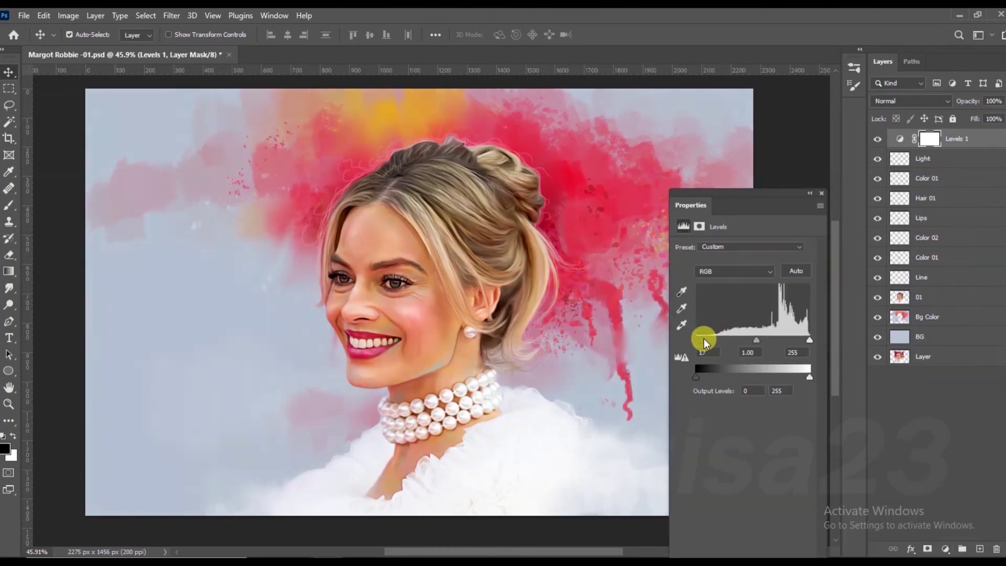
drag(809, 340, 806, 339)
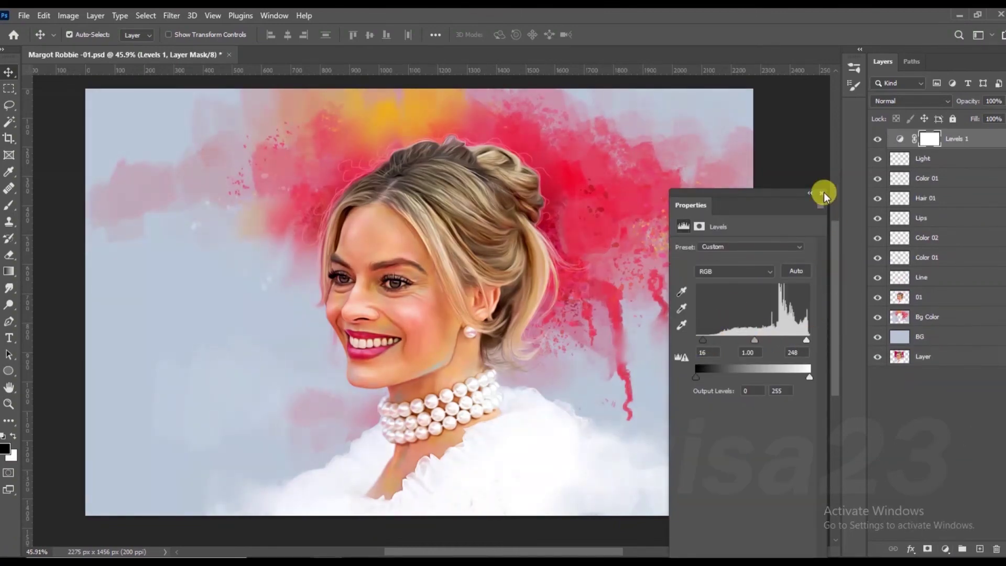
click(821, 193)
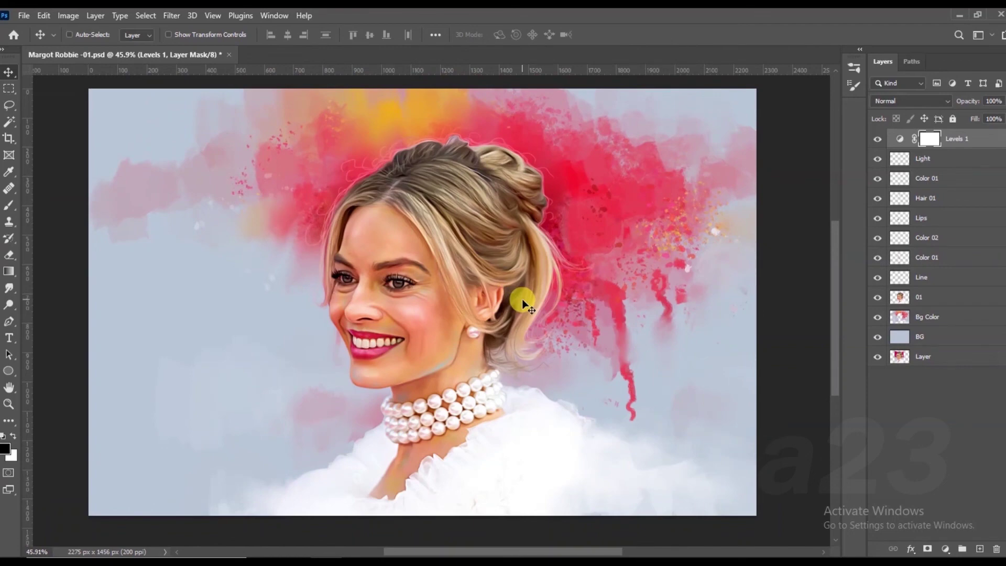
key(ctrl+s)
click(9, 205)
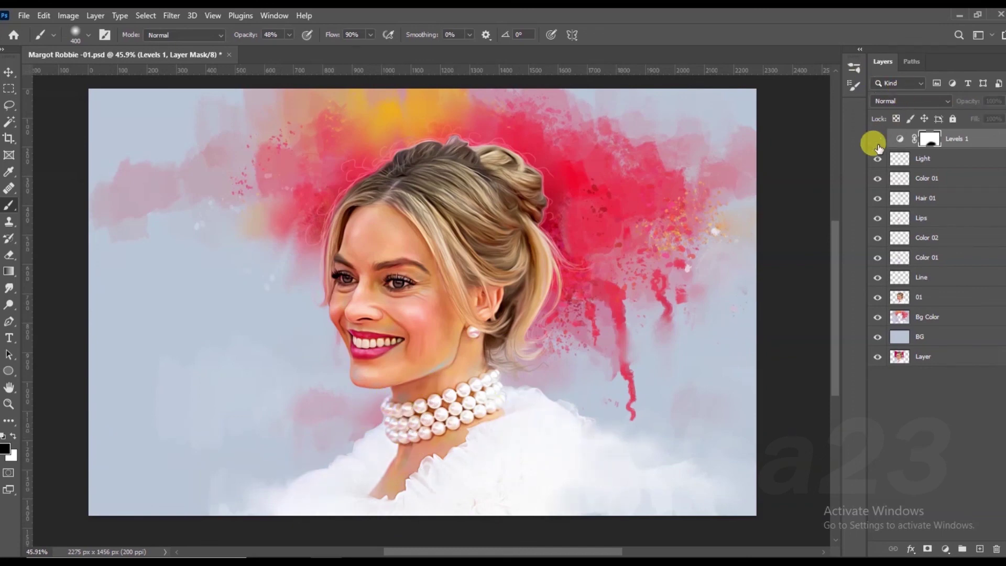
scroll(455, 432, down, 1)
scroll(449, 438, down, 1)
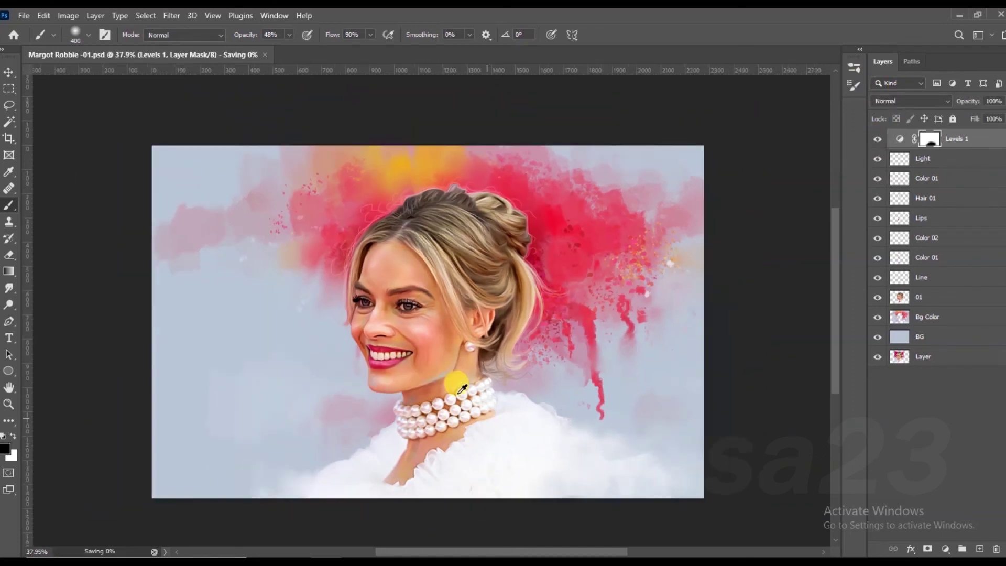
scroll(454, 382, up, 1)
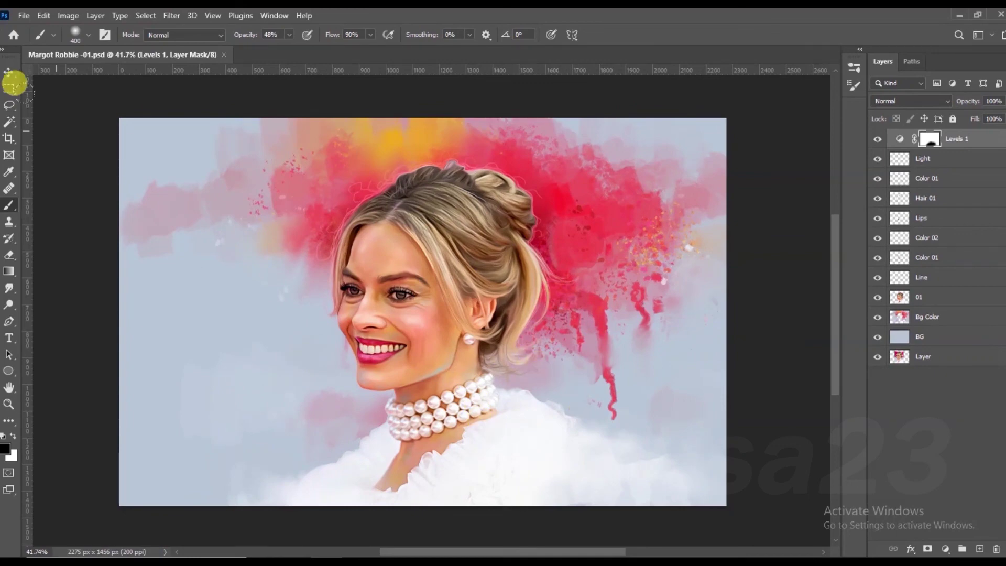
click(9, 72)
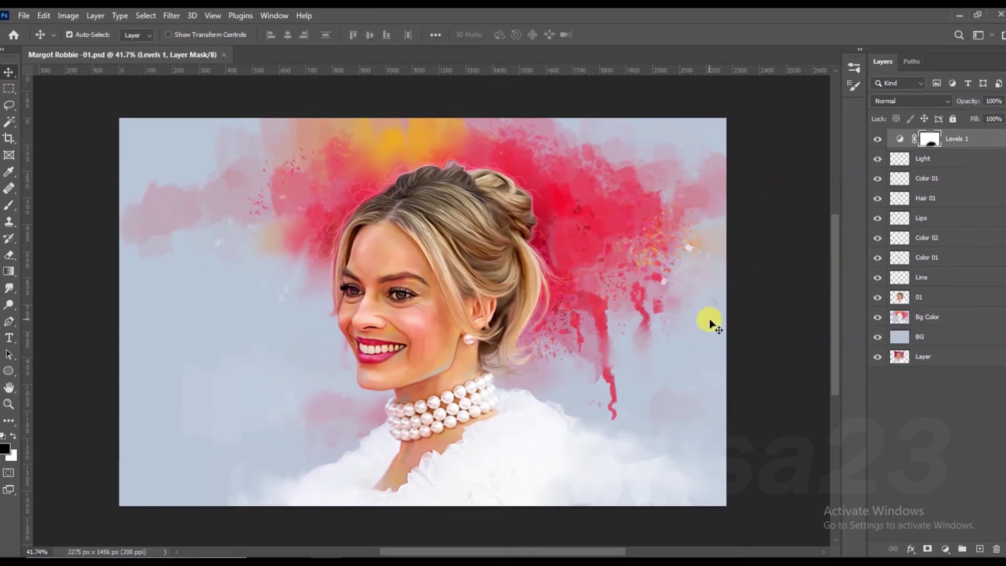